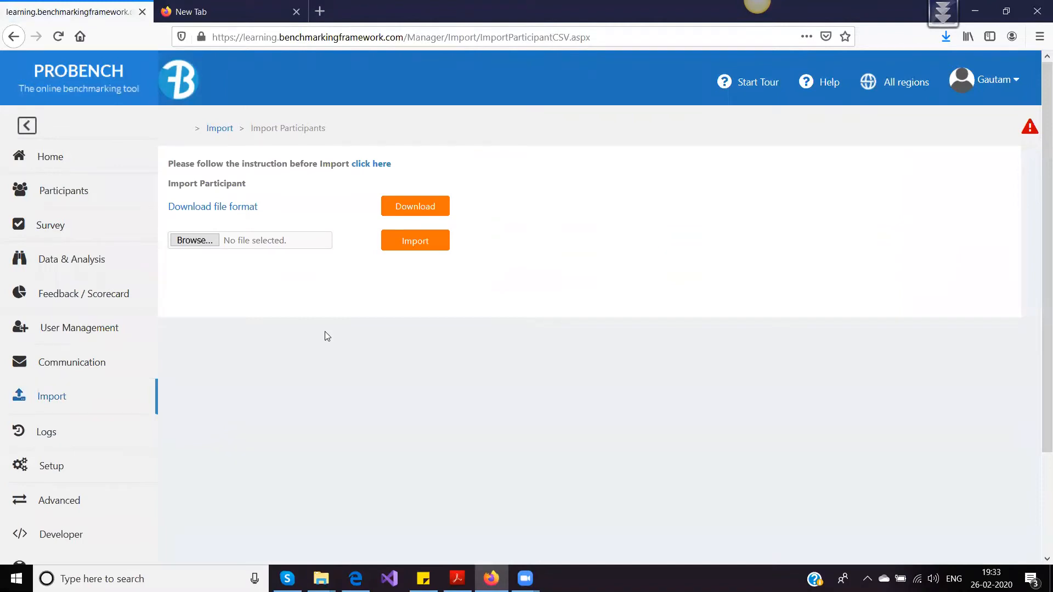
Open the participant import instructions in a separate tab, review the documented steps, and return to the import page
{"action": "left_click_drag", "start_coordinate": [169, 166], "coordinate": [430, 164]}
{"action": "left_click", "coordinate": [442, 165]}
{"action": "right_click", "coordinate": [375, 167]}
{"action": "left_click", "coordinate": [417, 171]}
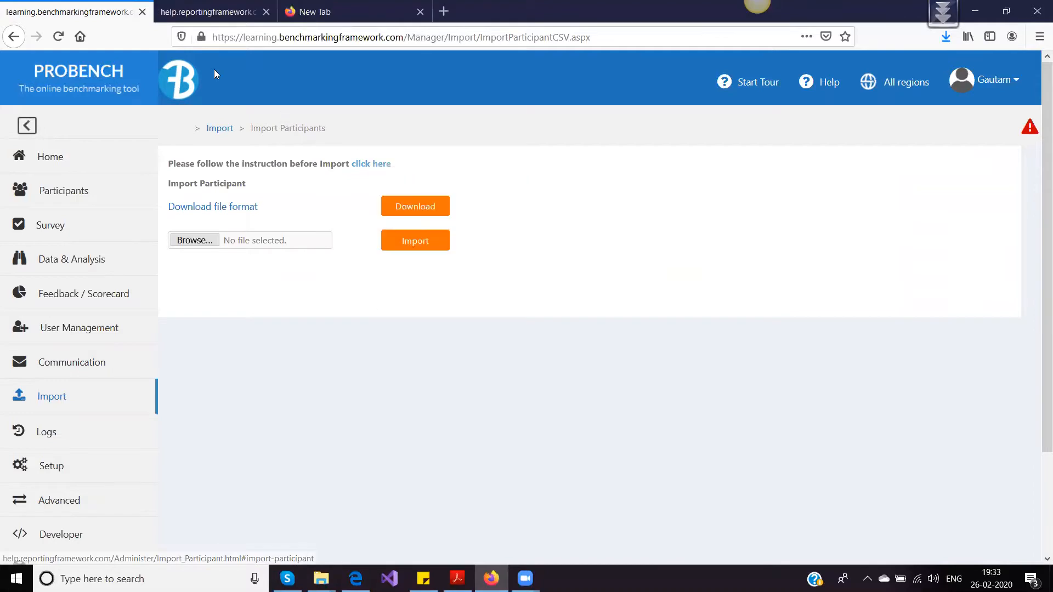
{"action": "left_click", "coordinate": [225, 12]}
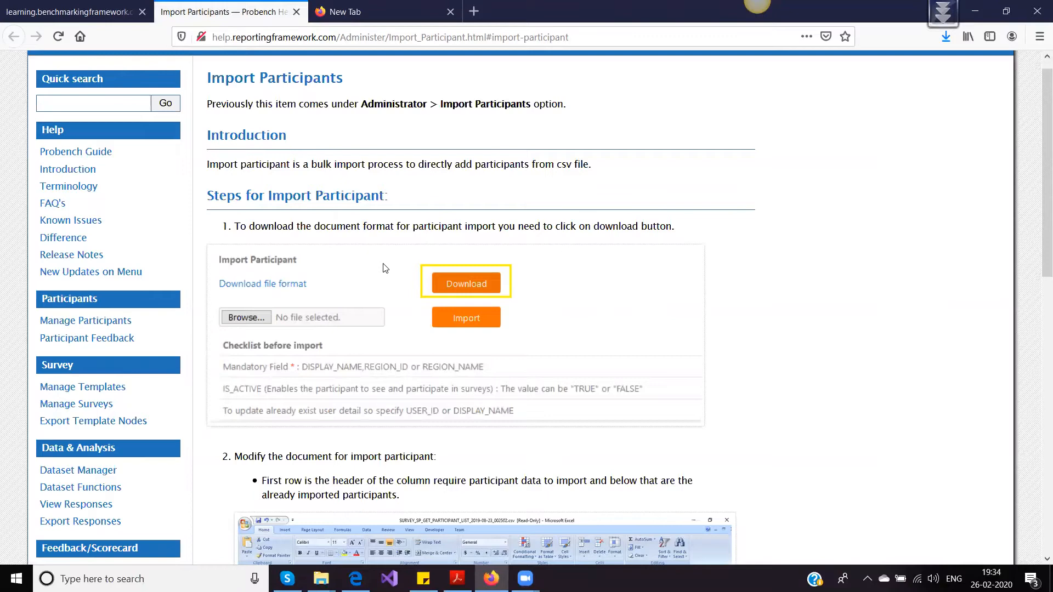
{"action": "scroll", "coordinate": [385, 268], "scroll_direction": "down", "scroll_amount": 10}
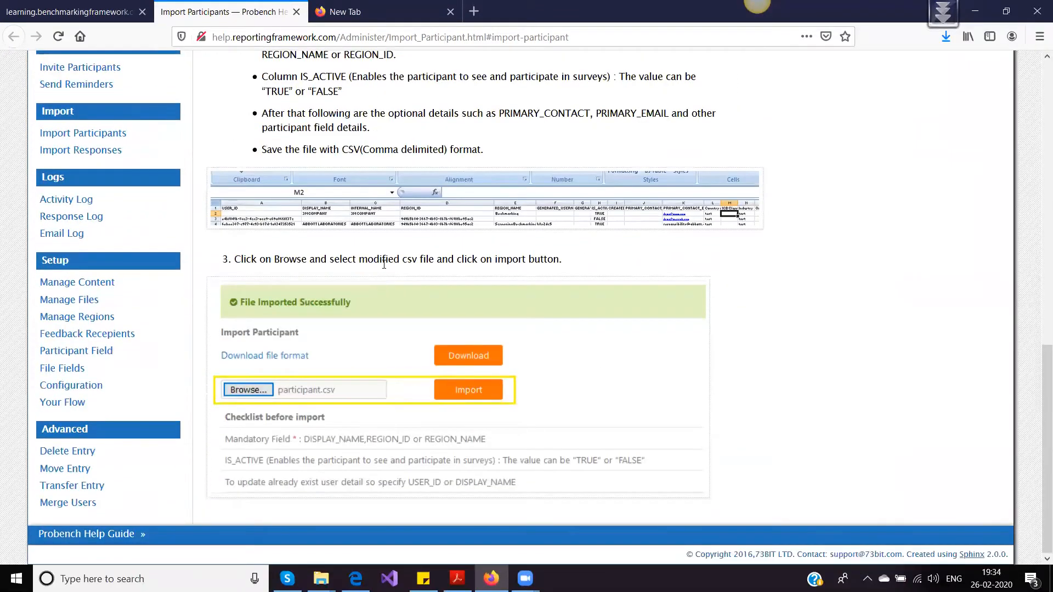
{"action": "scroll", "coordinate": [384, 265], "scroll_direction": "up", "scroll_amount": 10}
{"action": "left_click", "coordinate": [68, 12]}
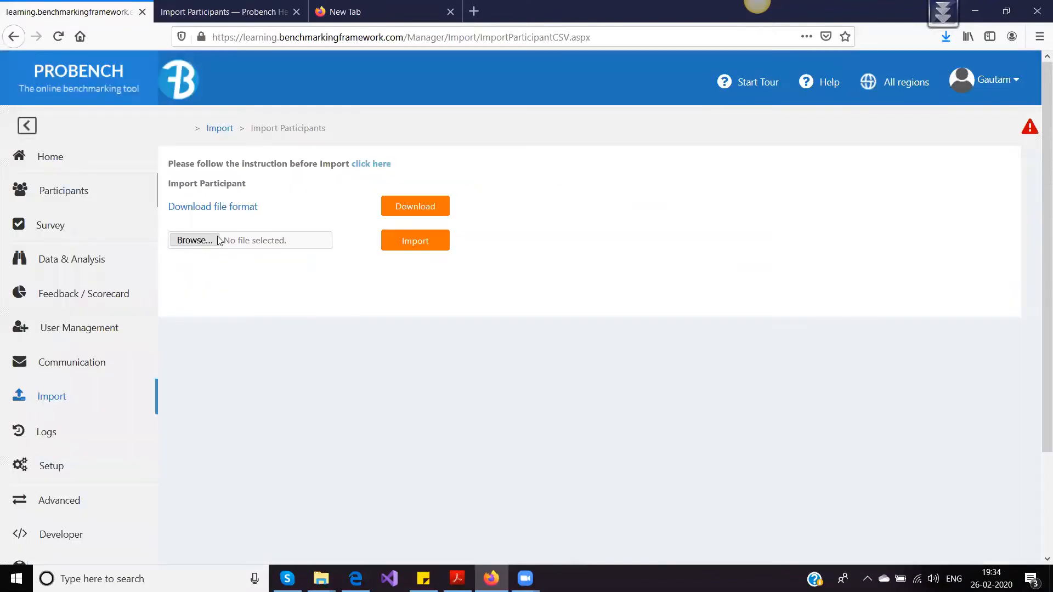
Download the participant import file format and save it as SURVEY_SP_GET_PARTICIPANT_LIST_2020-02-26_150420.csv on the Desktop
{"action": "left_click_drag", "start_coordinate": [169, 211], "coordinate": [290, 208]}
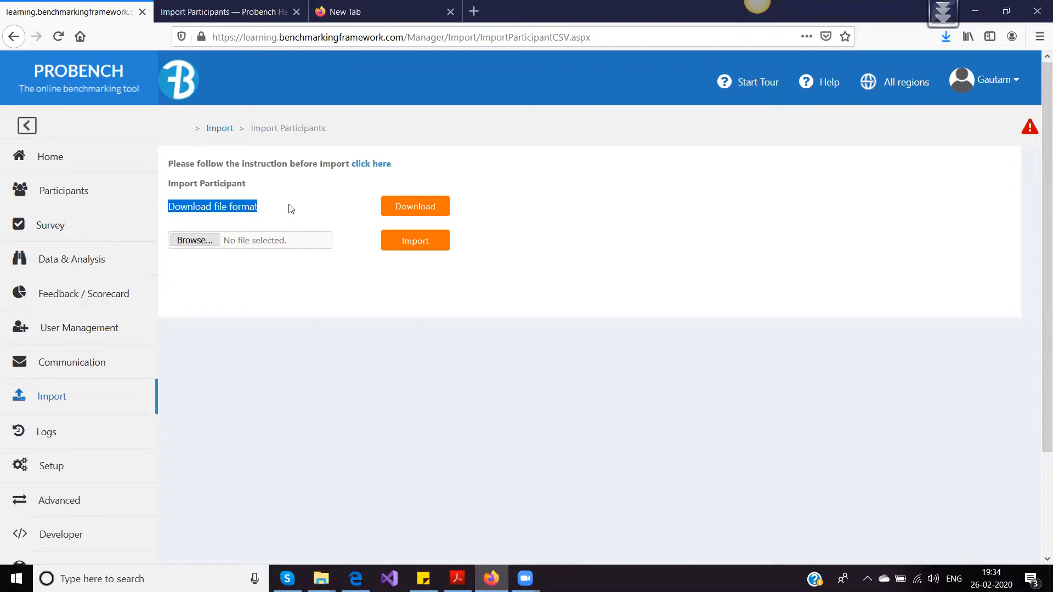
{"action": "left_click", "coordinate": [412, 210]}
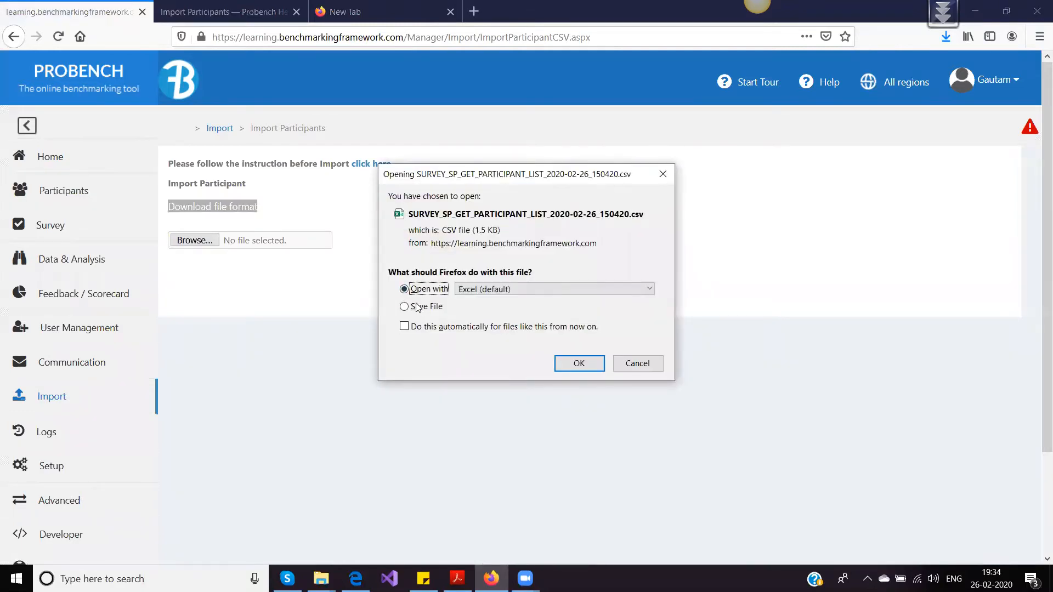
{"action": "left_click", "coordinate": [406, 308]}
{"action": "left_click", "coordinate": [567, 364]}
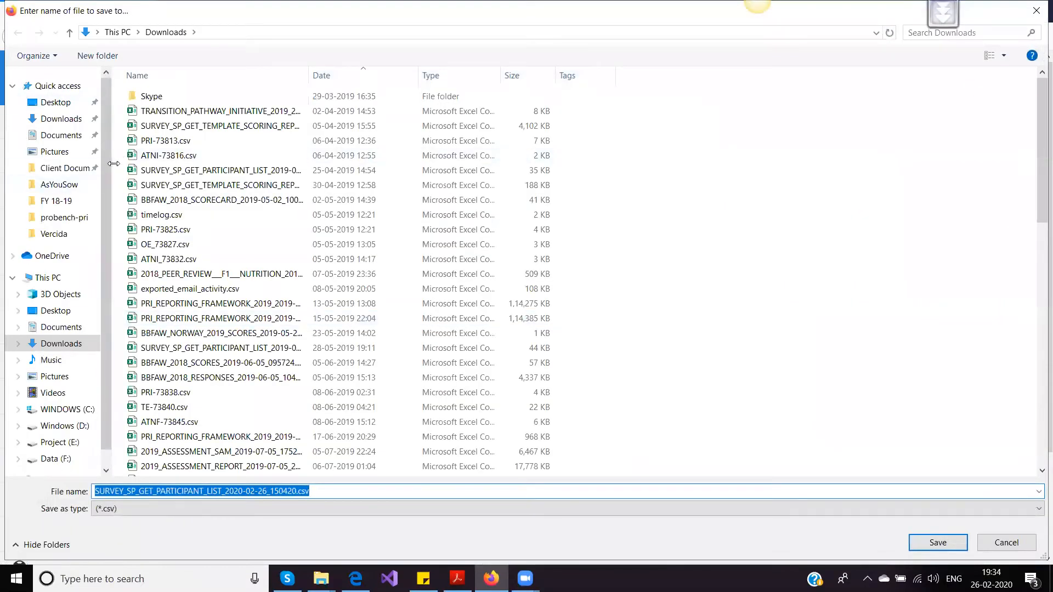
{"action": "left_click", "coordinate": [49, 109]}
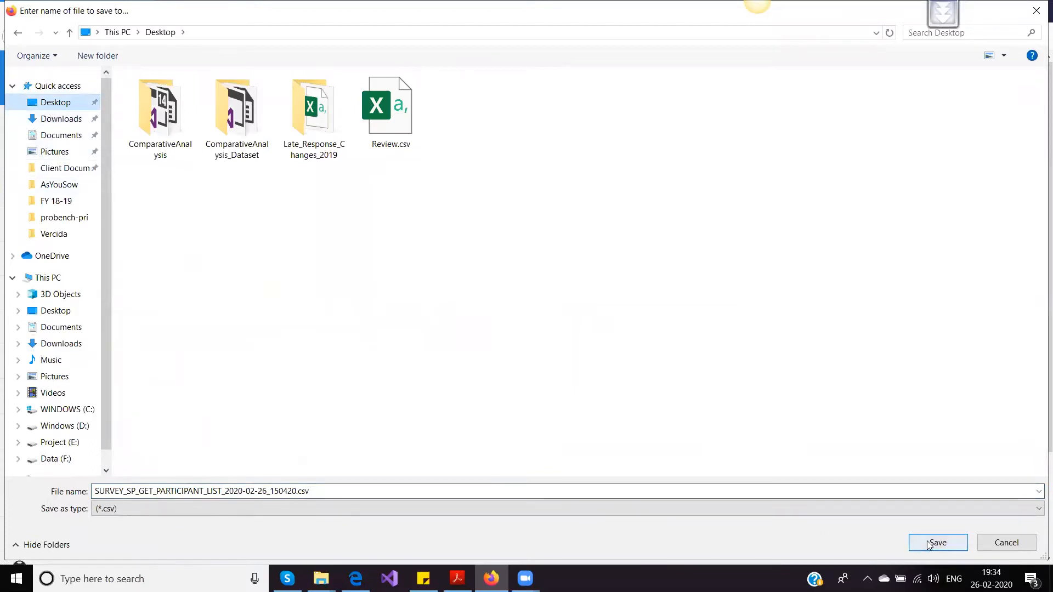
{"action": "left_click", "coordinate": [948, 543]}
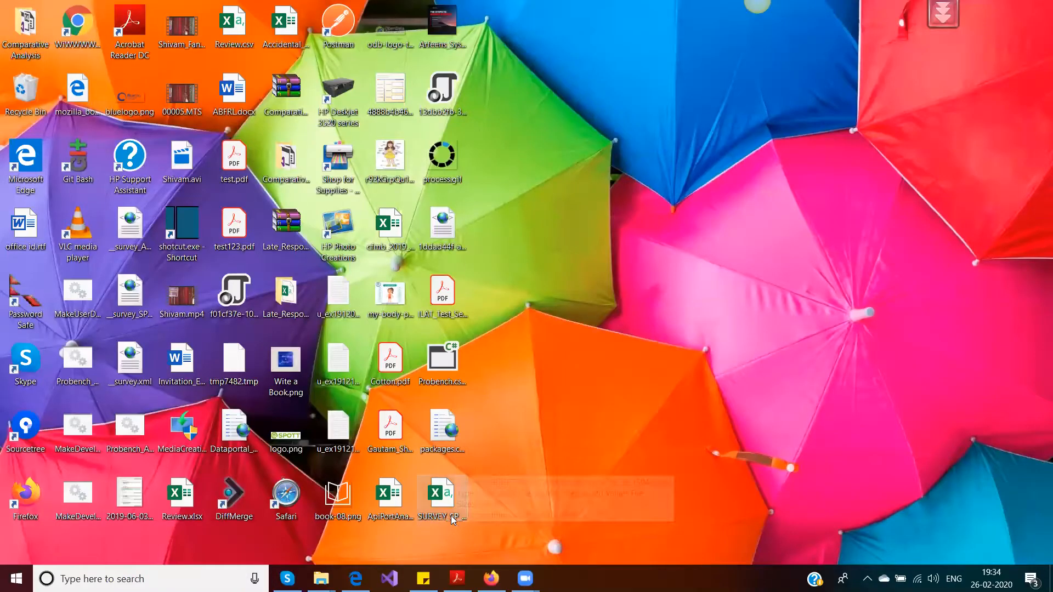
Open the downloaded participant list CSV from the Desktop in Excel and auto-fit the width of all columns
{"action": "double_click", "coordinate": [453, 521]}
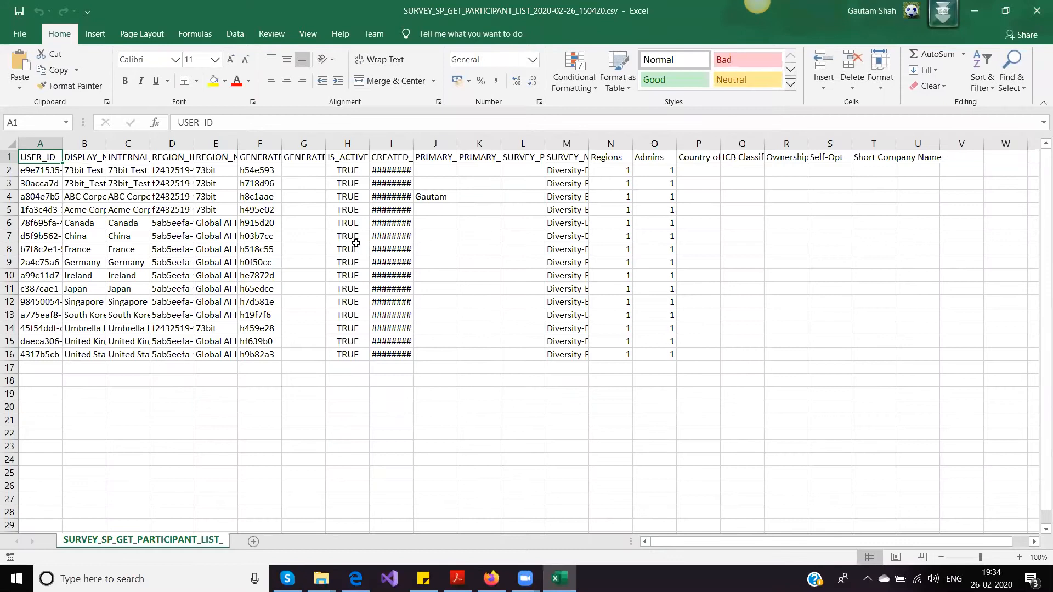
{"action": "left_click", "coordinate": [11, 144]}
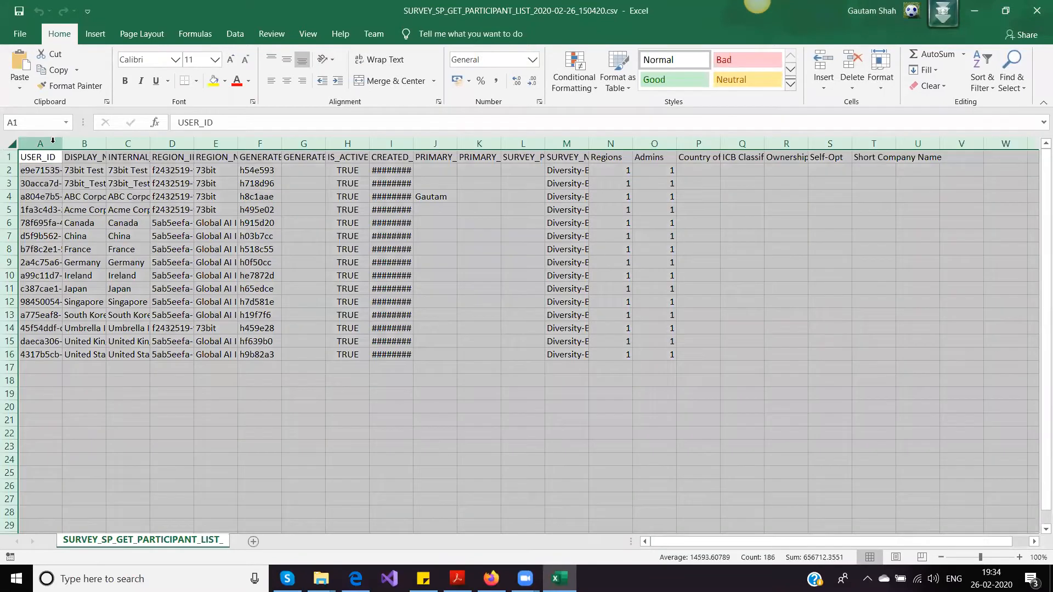
{"action": "double_click", "coordinate": [63, 142]}
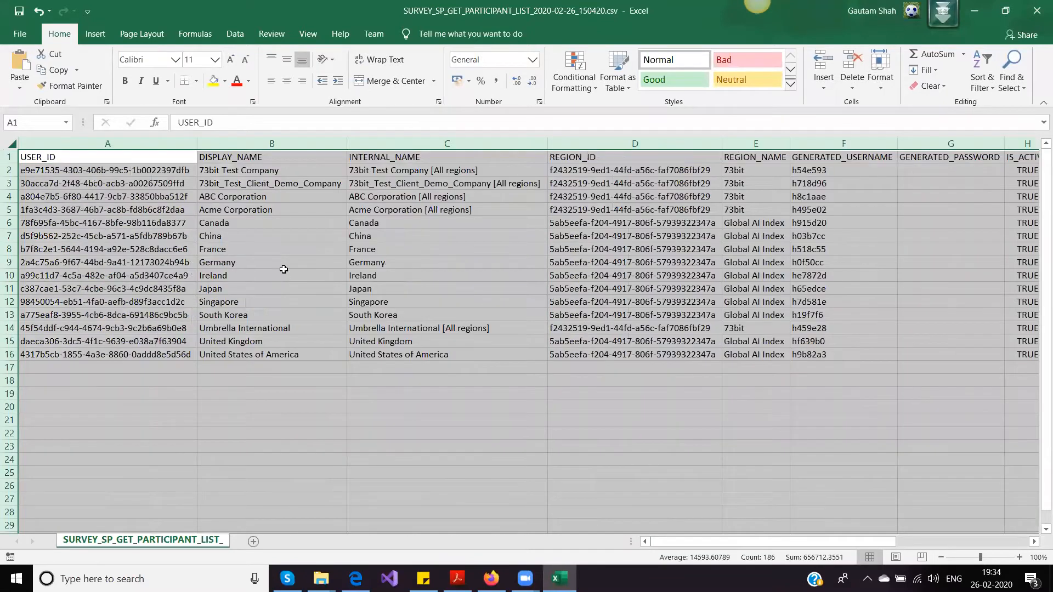
Examine the existing participant rows, including the display names, internal names and region columns, and the first empty row
{"action": "left_click_drag", "start_coordinate": [256, 183], "coordinate": [274, 355]}
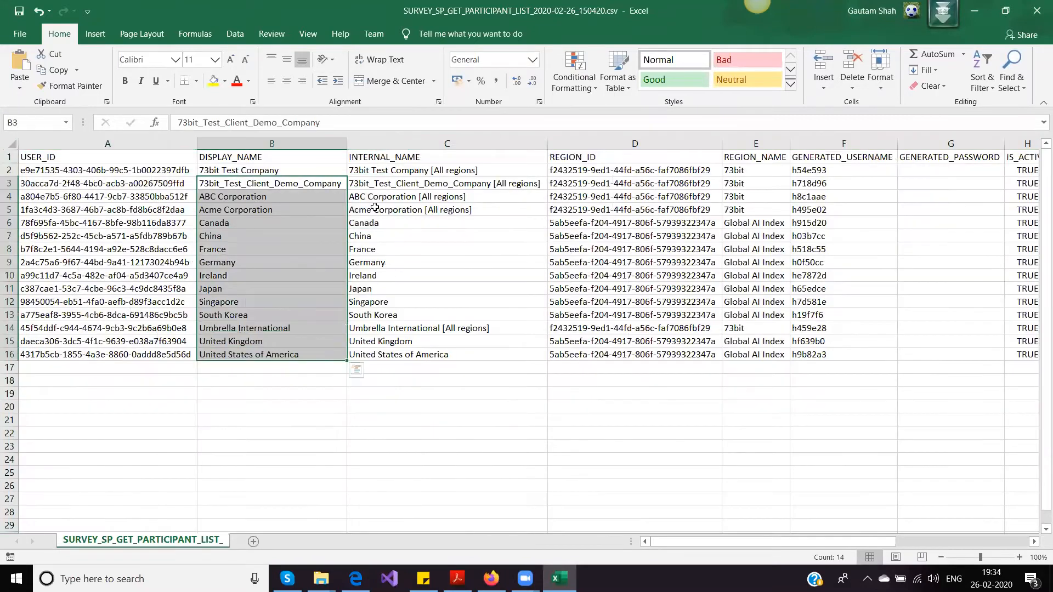
{"action": "left_click_drag", "start_coordinate": [371, 172], "coordinate": [376, 355]}
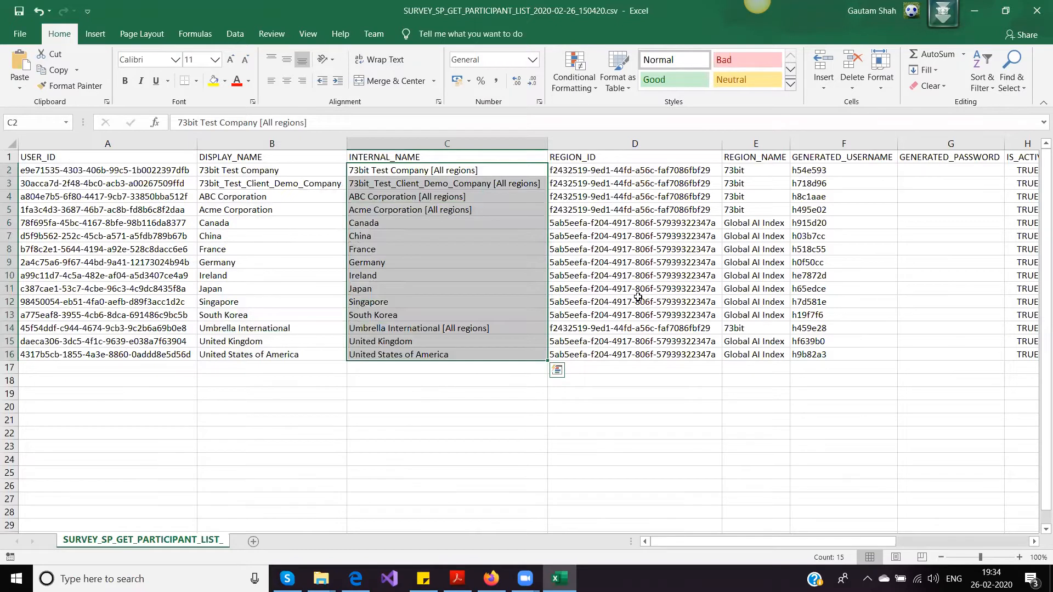
{"action": "left_click", "coordinate": [416, 250]}
{"action": "left_click_drag", "start_coordinate": [77, 171], "coordinate": [968, 351]}
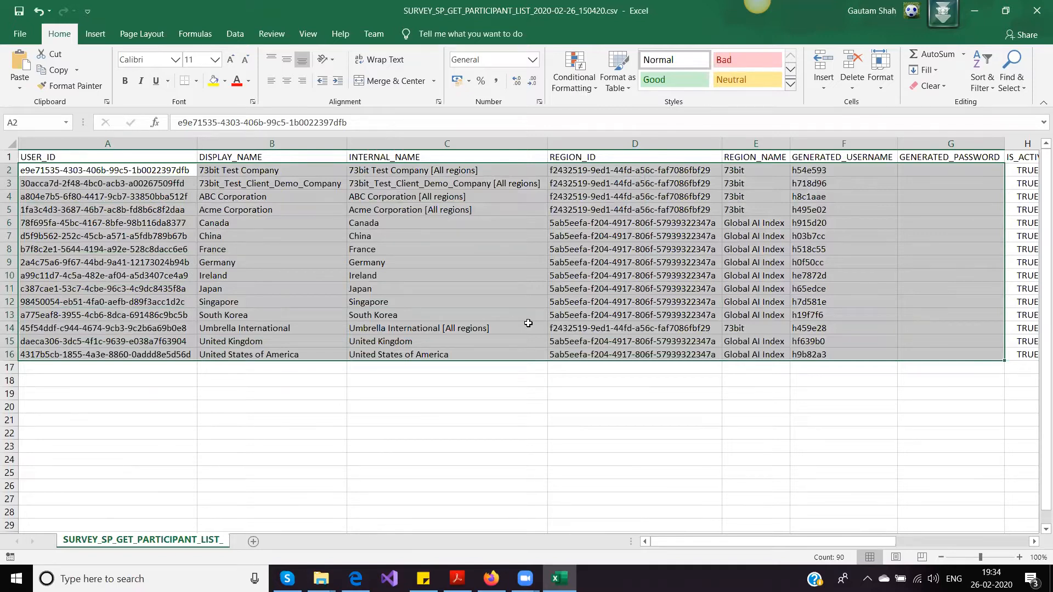
{"action": "left_click_drag", "start_coordinate": [780, 541], "coordinate": [750, 541]}
{"action": "left_click", "coordinate": [129, 368]}
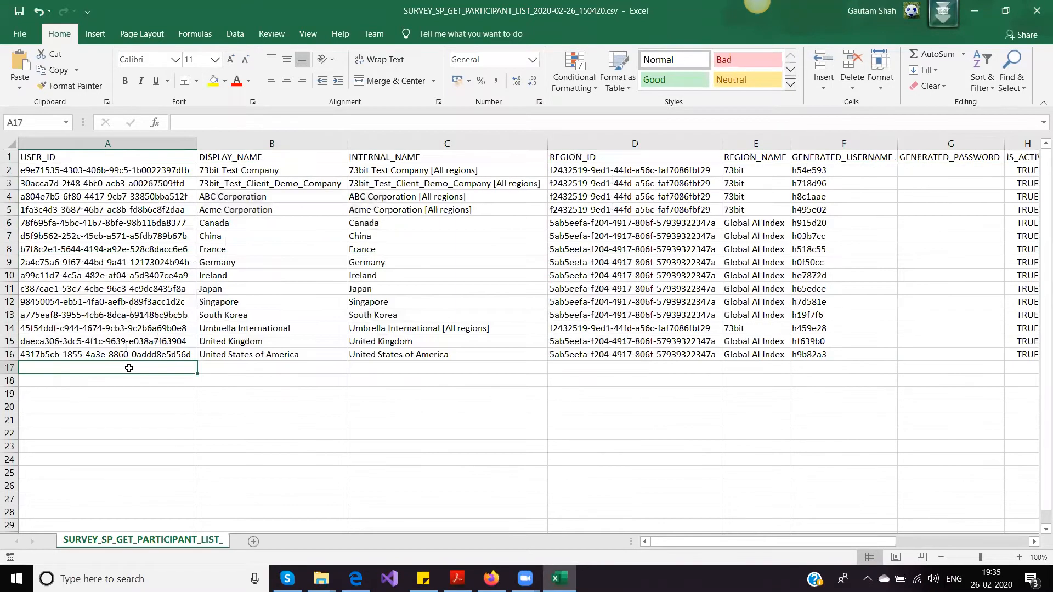
{"action": "left_click", "coordinate": [232, 368]}
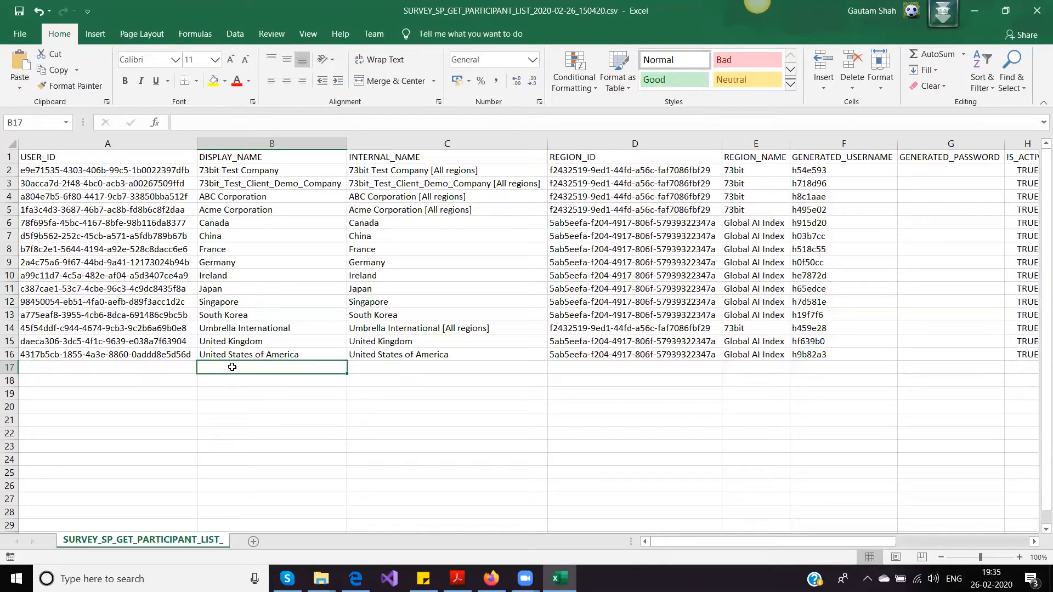
{"action": "left_click_drag", "start_coordinate": [95, 169], "coordinate": [480, 347]}
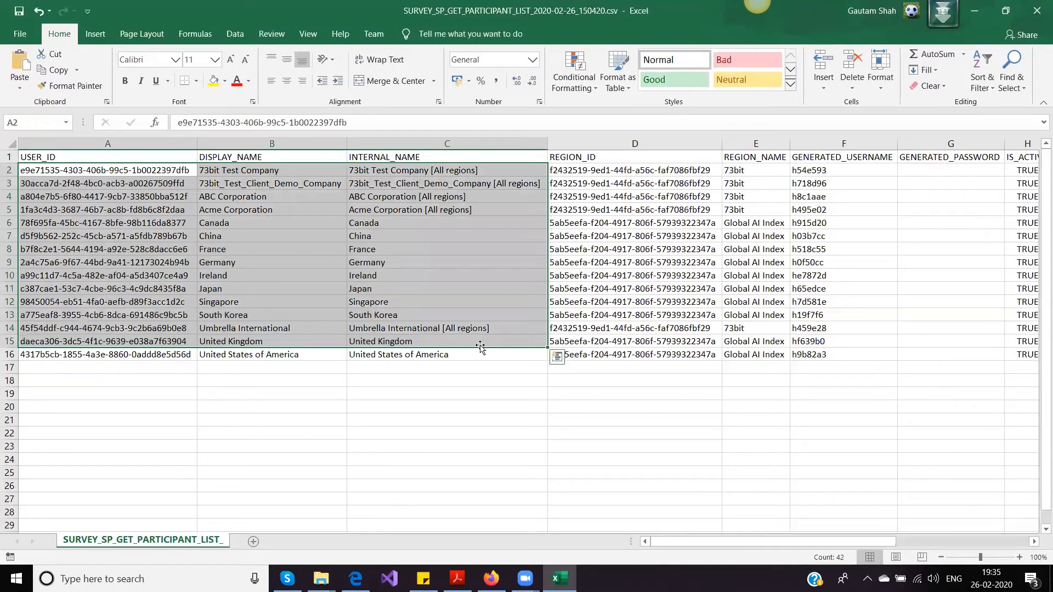
Enter Microsoft Corporation as the DISPLAY_NAME of a new participant in cell B17
{"action": "left_click", "coordinate": [279, 369]}
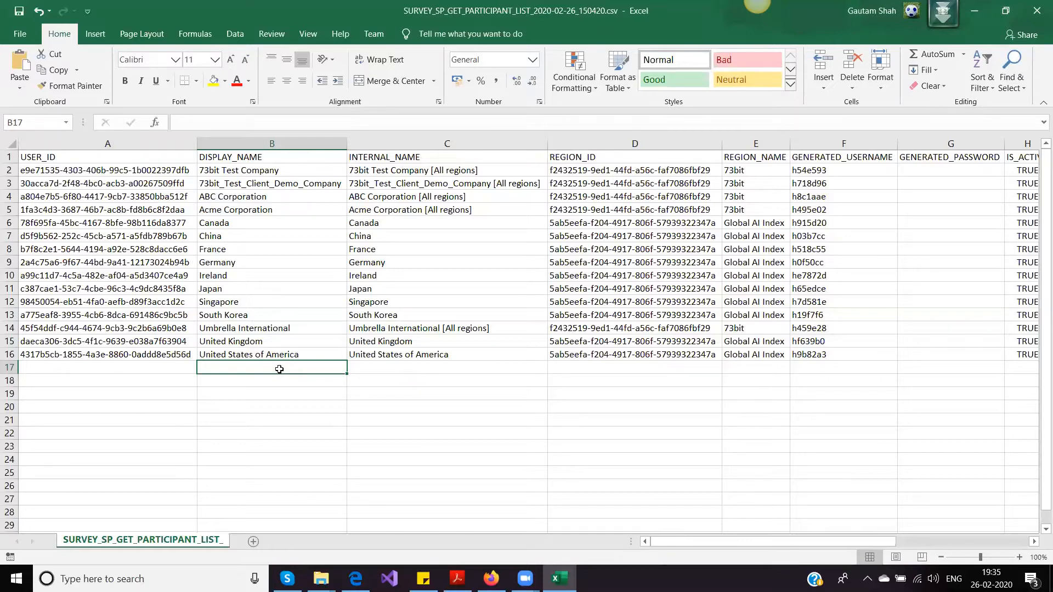
{"action": "type", "text": "Microsfo"}
{"action": "key", "text": "BackSpace"}
{"action": "key", "text": "BackSpace"}
{"action": "key", "text": "BackSpace"}
{"action": "key", "text": "BackSpace"}
{"action": "type", "text": "soft Corporat"}
{"action": "type", "text": "e"}
{"action": "key", "text": "BackSpace"}
{"action": "type", "text": "io"}
{"action": "key", "text": "Tab"}
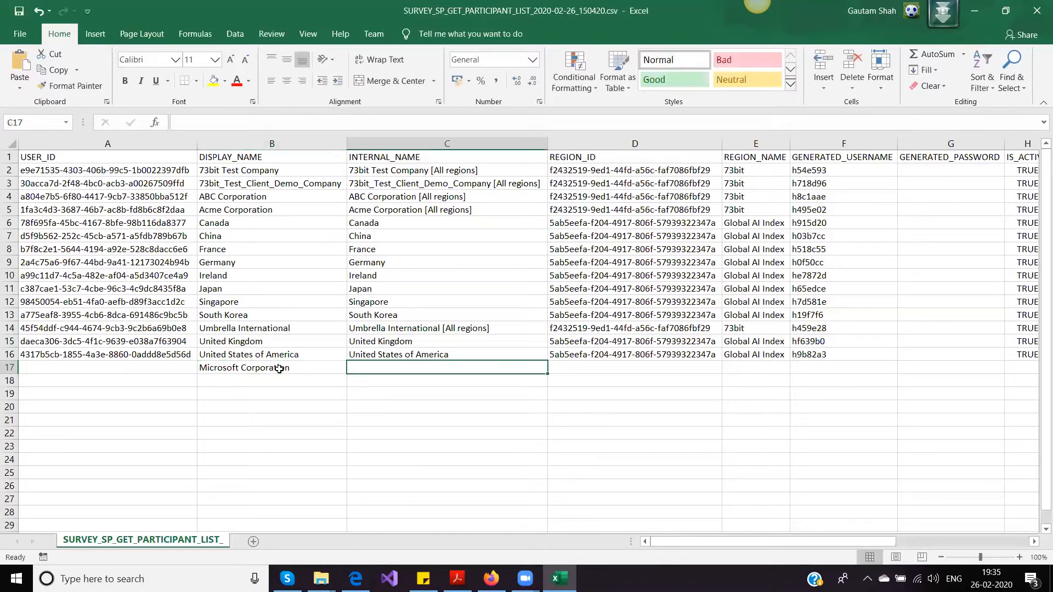
Copy the new participant's display name into its INTERNAL_NAME cell, C17
{"action": "left_click", "coordinate": [231, 368]}
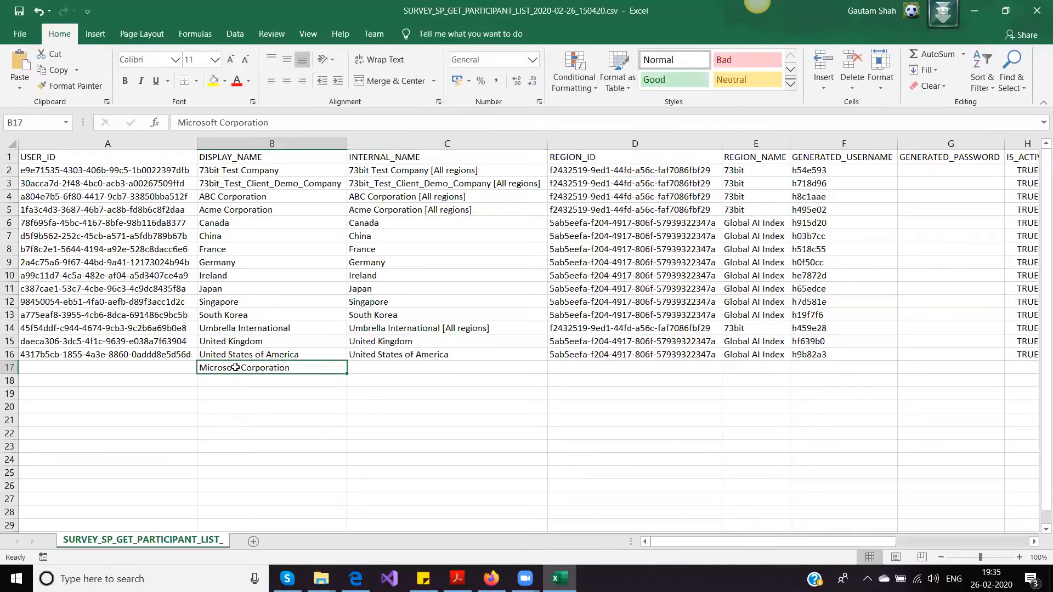
{"action": "key", "text": "ctrl+c"}
{"action": "left_click", "coordinate": [361, 369]}
{"action": "key", "text": "ctrl+v"}
{"action": "left_click", "coordinate": [415, 381]}
Copy the region name 73bit from Umbrella International's row into the new participant's REGION_NAME cell, E17
{"action": "left_click", "coordinate": [603, 367]}
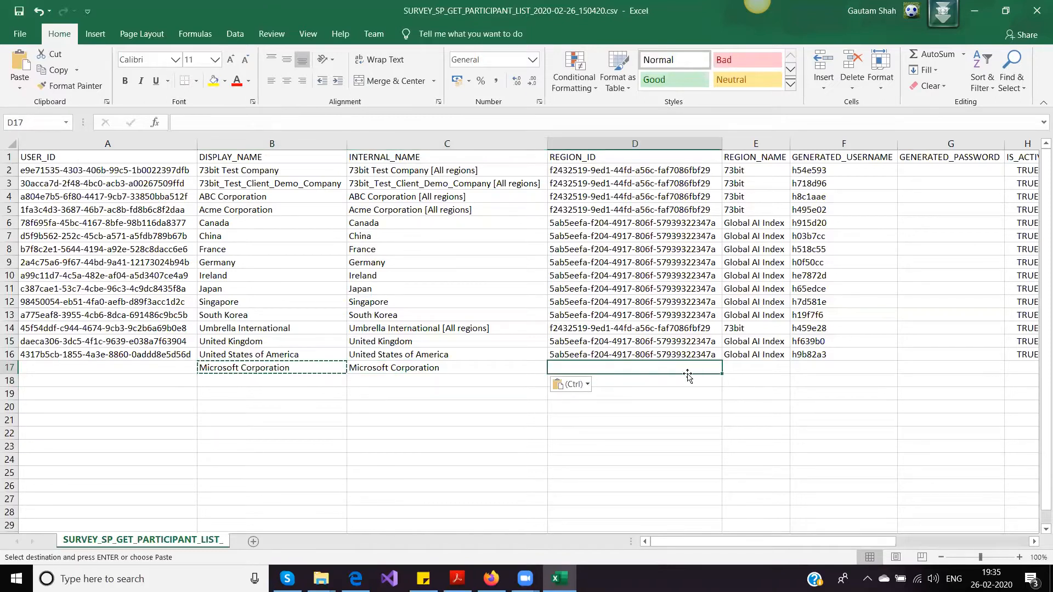
{"action": "left_click", "coordinate": [741, 329]}
{"action": "key", "text": "ctrl+c"}
{"action": "left_click", "coordinate": [737, 368]}
{"action": "key", "text": "ctrl+v"}
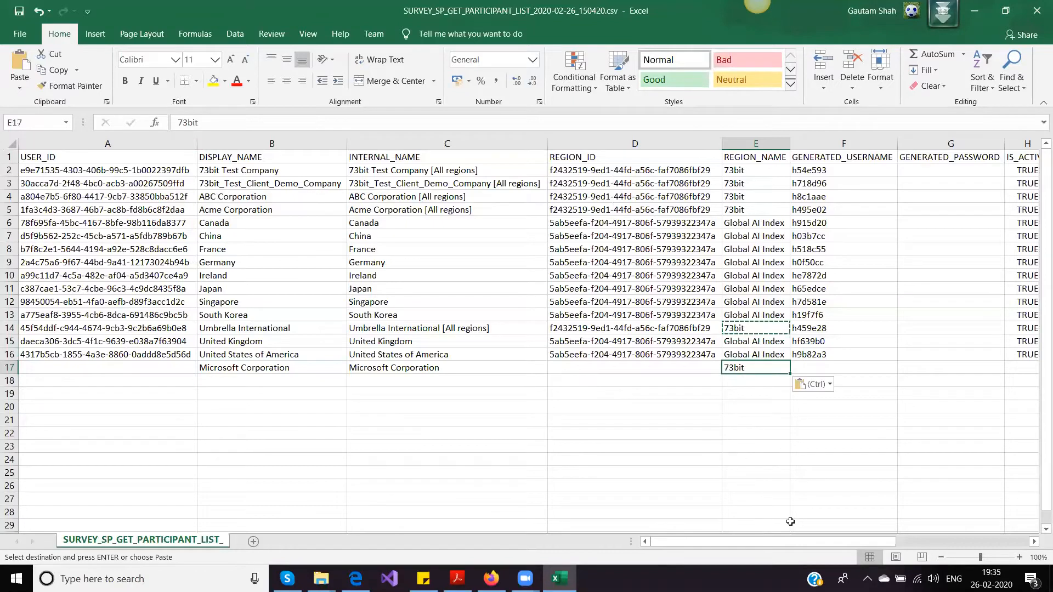
Set IS_ACTIVE to TRUE for the new participant in H17 by copying the value from the row above
{"action": "left_click_drag", "start_coordinate": [785, 538], "coordinate": [807, 539]}
{"action": "left_click", "coordinate": [842, 356]}
{"action": "key", "text": "ctrl+c"}
{"action": "left_click", "coordinate": [846, 378]}
{"action": "key", "text": "ctrl+v"}
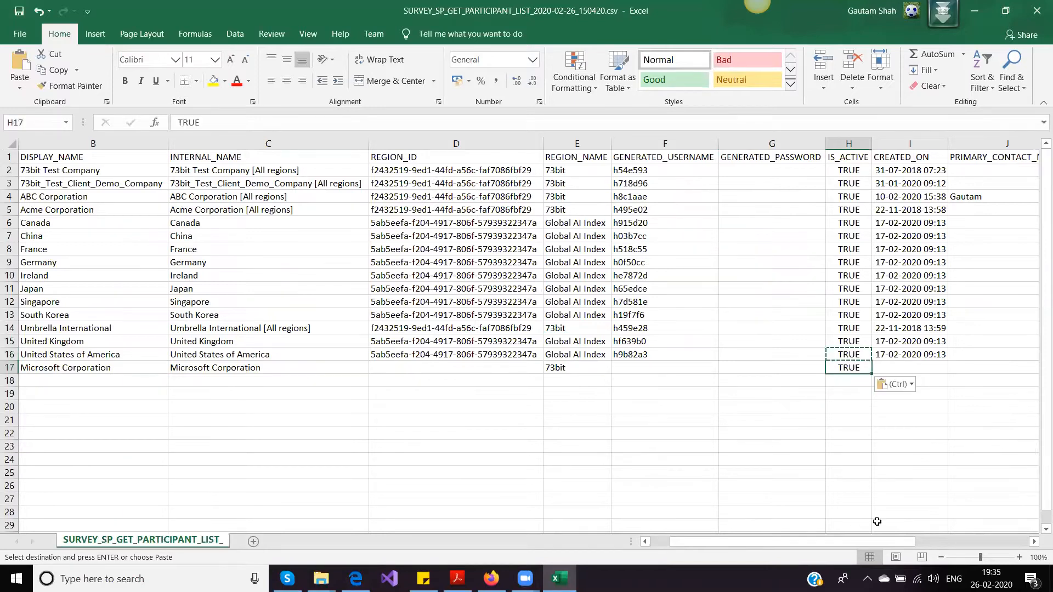
Check the filled cells of the new participant row and save the file, keeping the CSV UTF-8 (Comma delimited) format
{"action": "left_click_drag", "start_coordinate": [899, 542], "coordinate": [827, 542]}
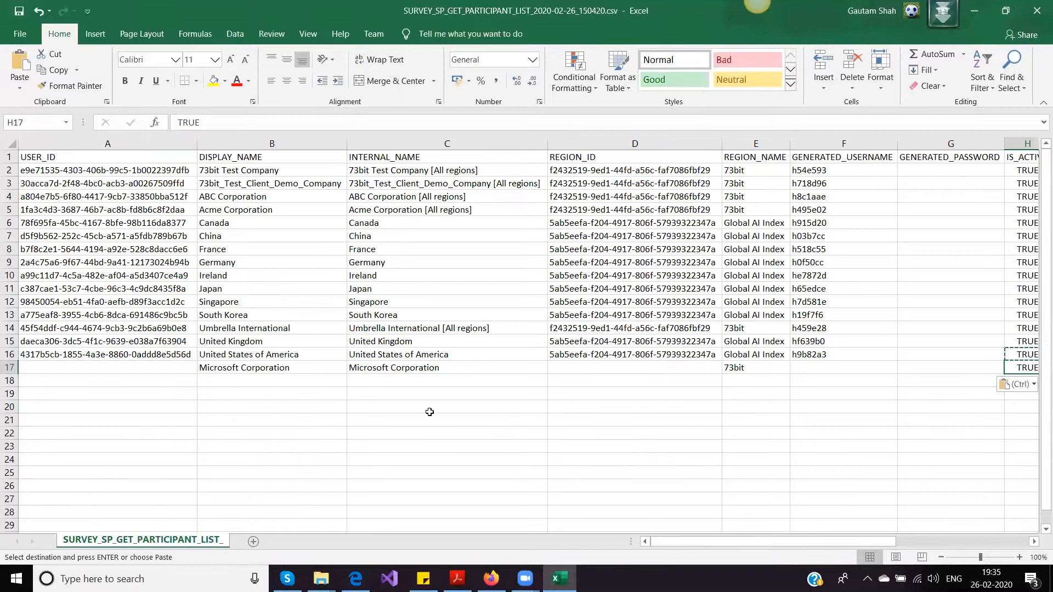
{"action": "left_click", "coordinate": [231, 373]}
{"action": "left_click", "coordinate": [377, 370]}
{"action": "left_click", "coordinate": [751, 371]}
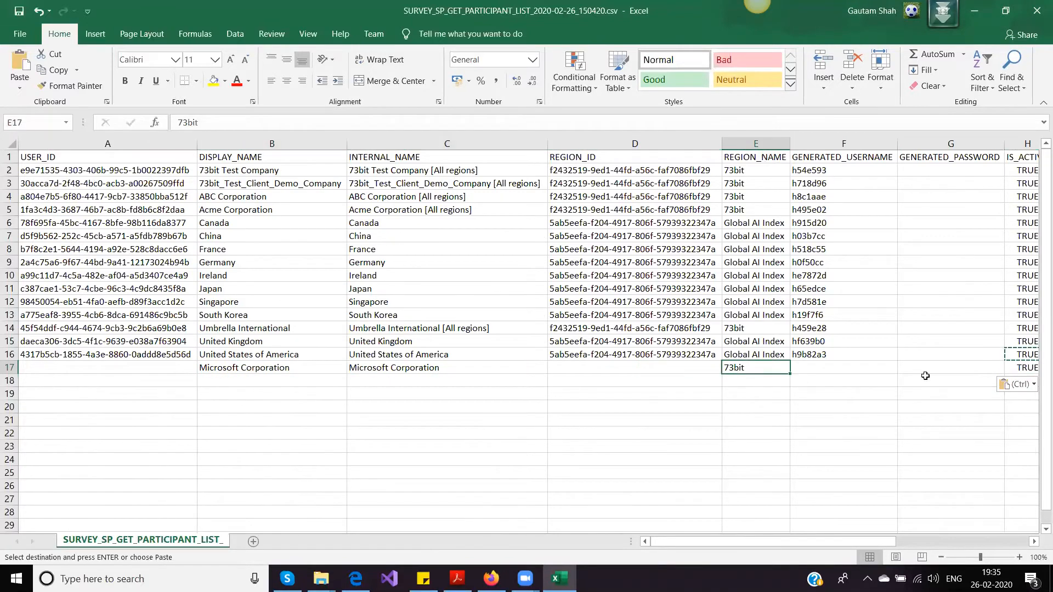
{"action": "left_click", "coordinate": [1024, 366]}
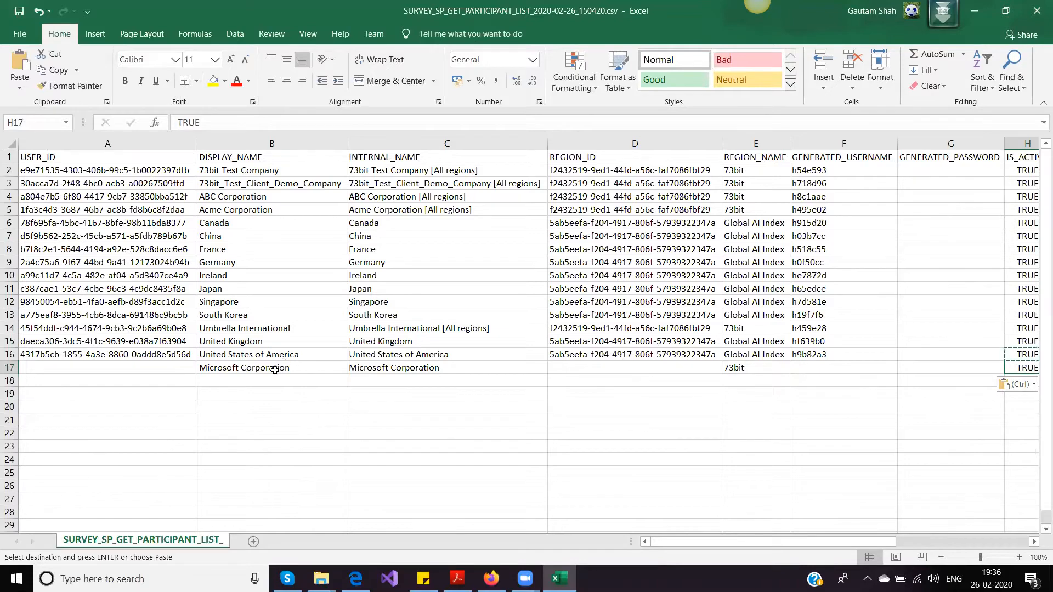
{"action": "key", "text": "ctrl+s"}
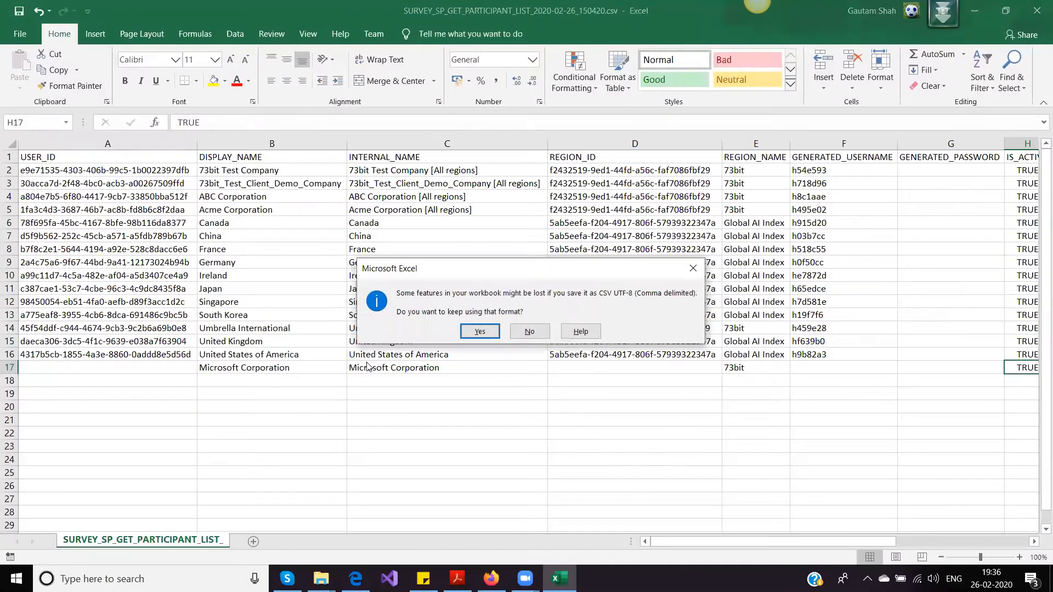
{"action": "left_click", "coordinate": [479, 332]}
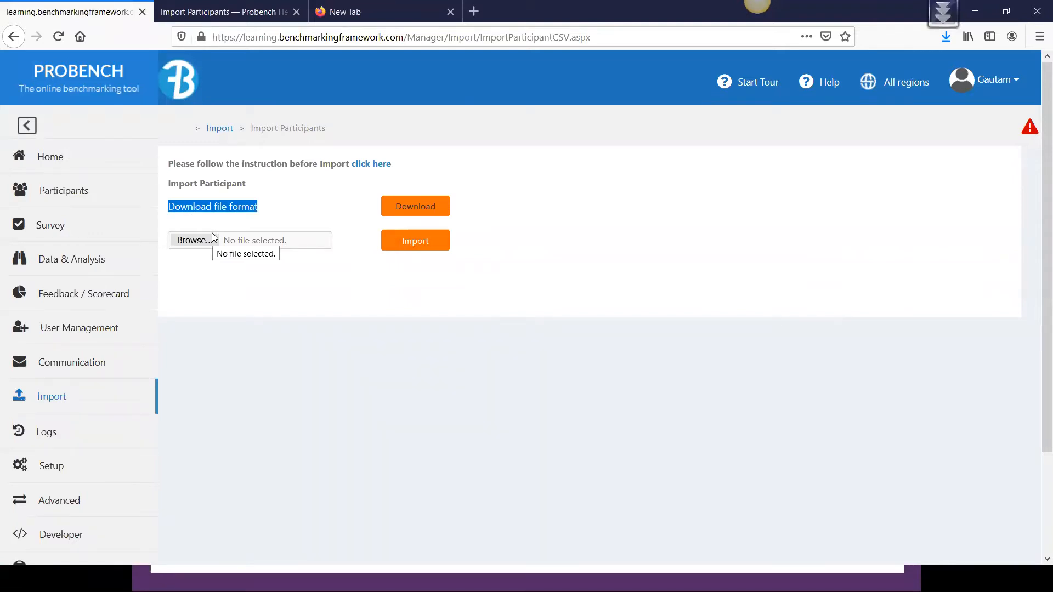
Switch to the Probench import page and import SURVEY_SP_GET_PARTICIPANT_LIST_2020-02-26_150420.csv from the Desktop
{"action": "left_click", "coordinate": [196, 242]}
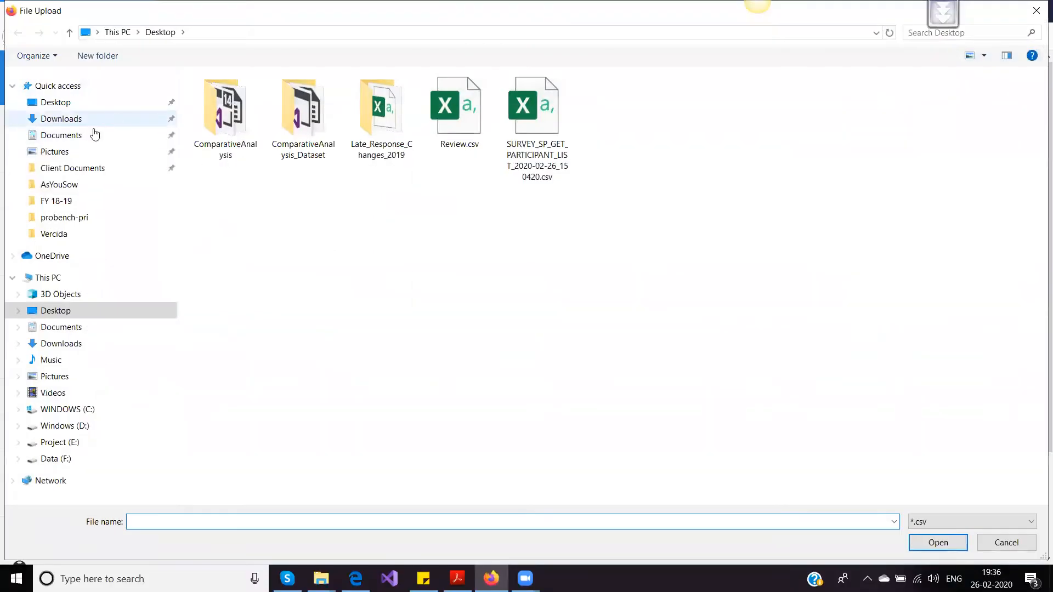
{"action": "left_click", "coordinate": [541, 128]}
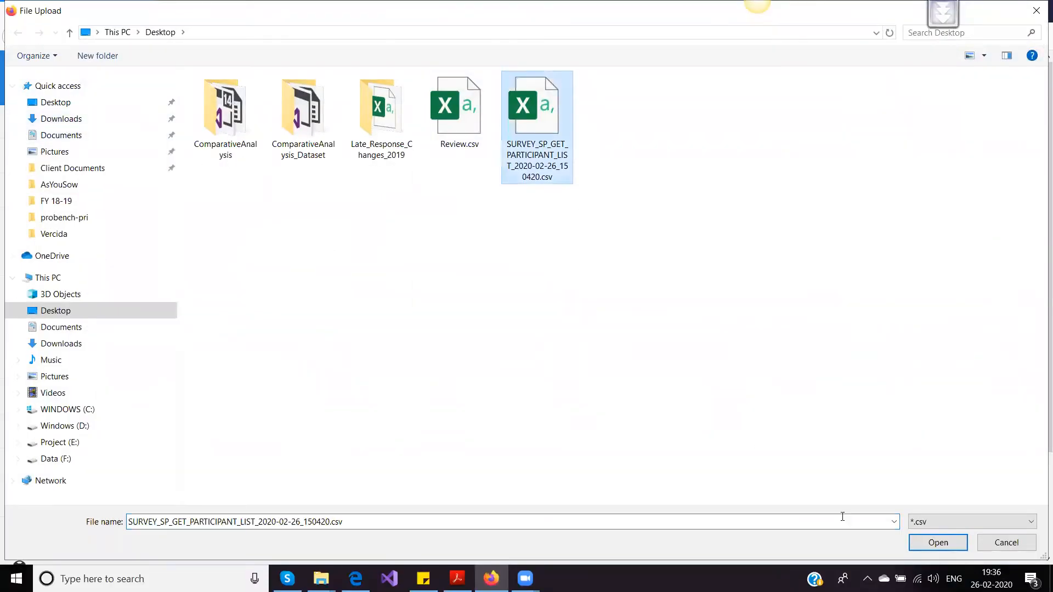
{"action": "left_click", "coordinate": [938, 542]}
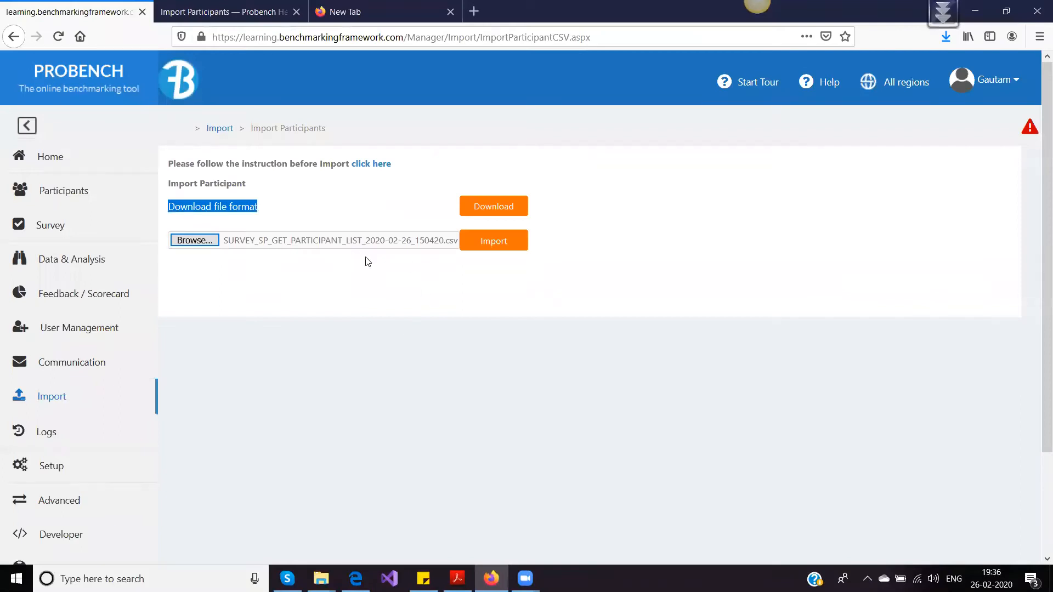
{"action": "left_click", "coordinate": [486, 252]}
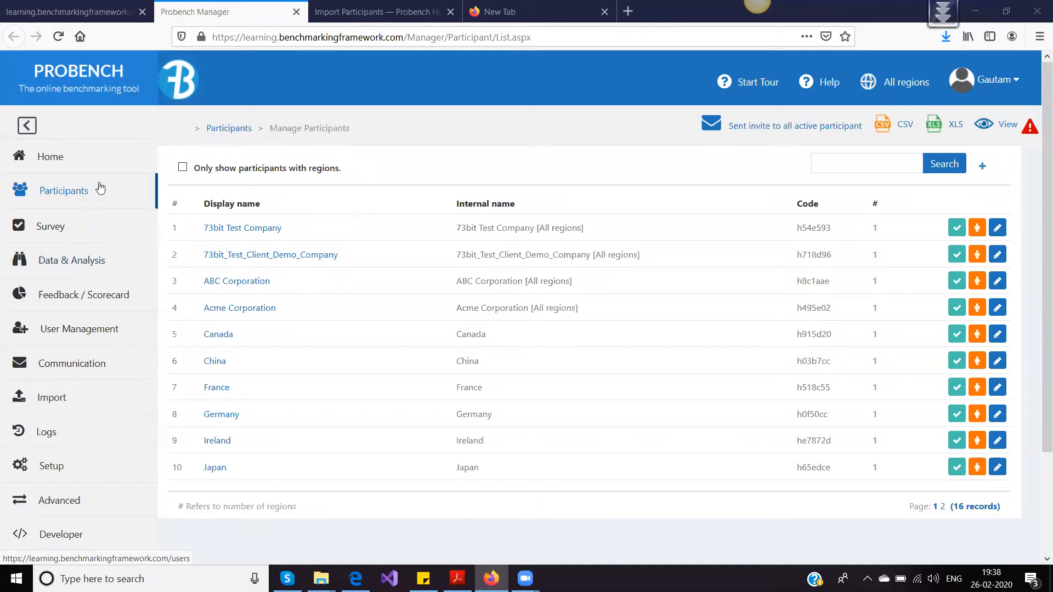
Search the participant list for Microsoft
{"action": "left_click", "coordinate": [851, 163]}
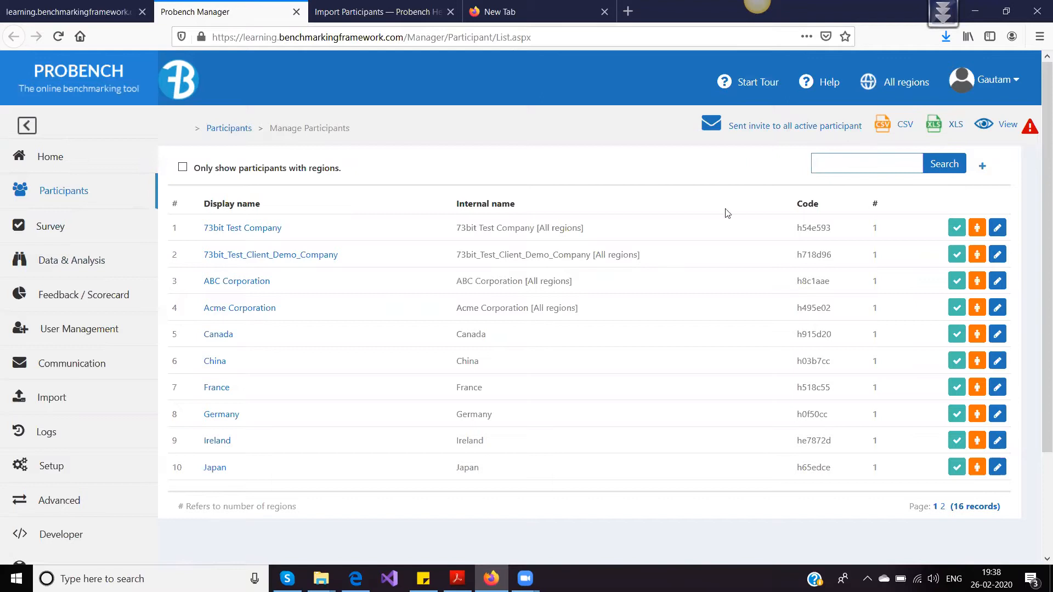
{"action": "type", "text": "Mi"}
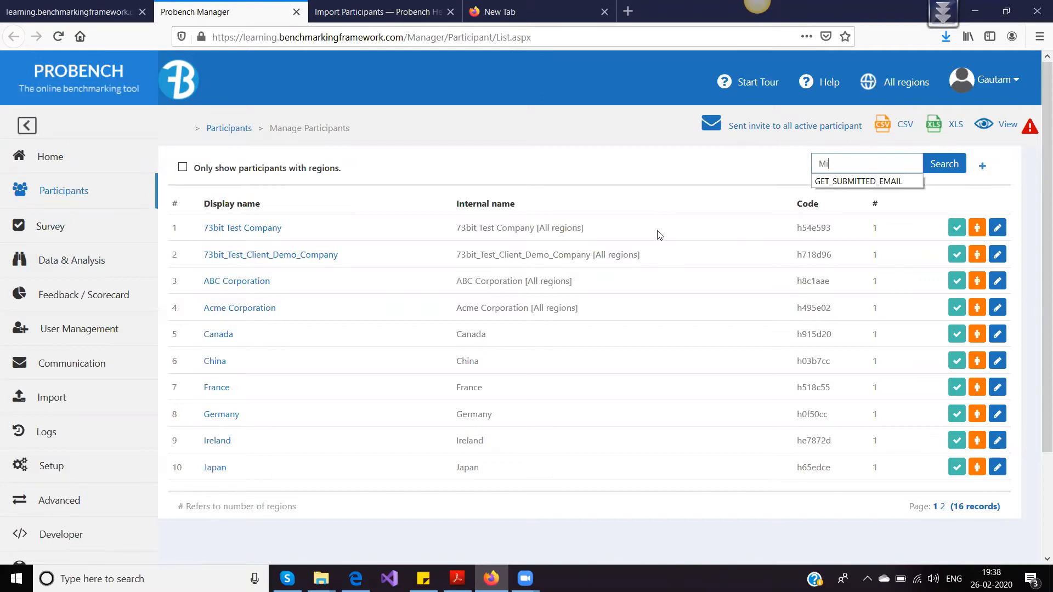
{"action": "type", "text": "crosoft"}
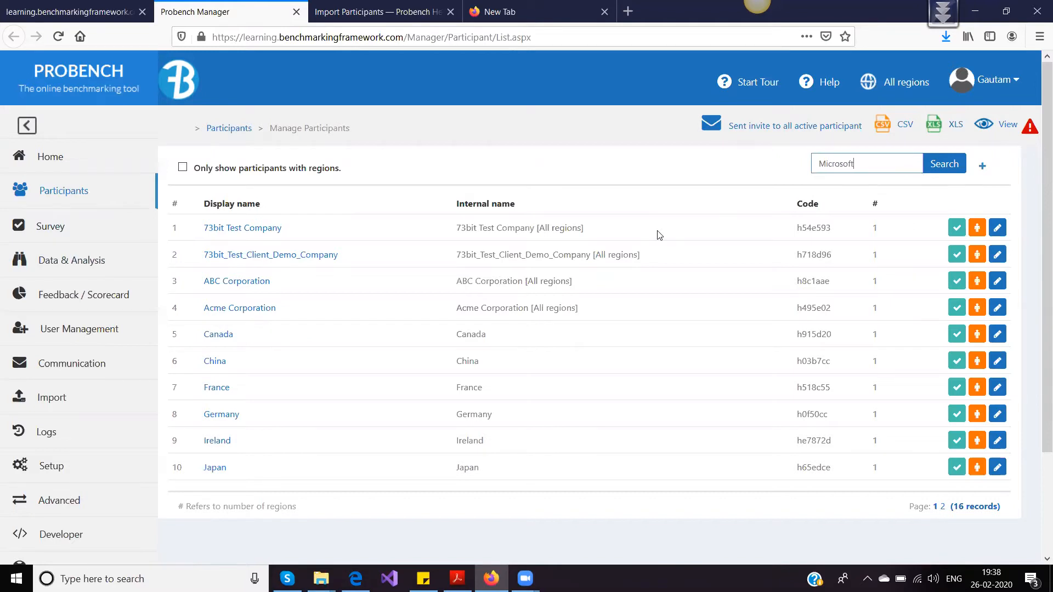
{"action": "key", "text": "Return"}
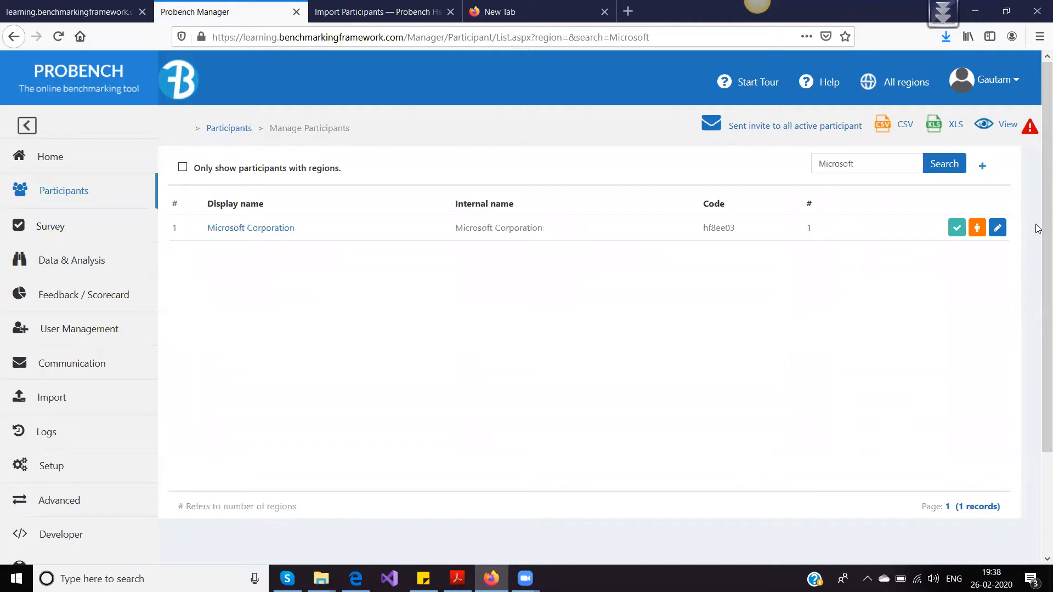
Open Microsoft Corporation's record for editing and review its names, region, participant code, active status and additional fields
{"action": "left_click", "coordinate": [997, 228]}
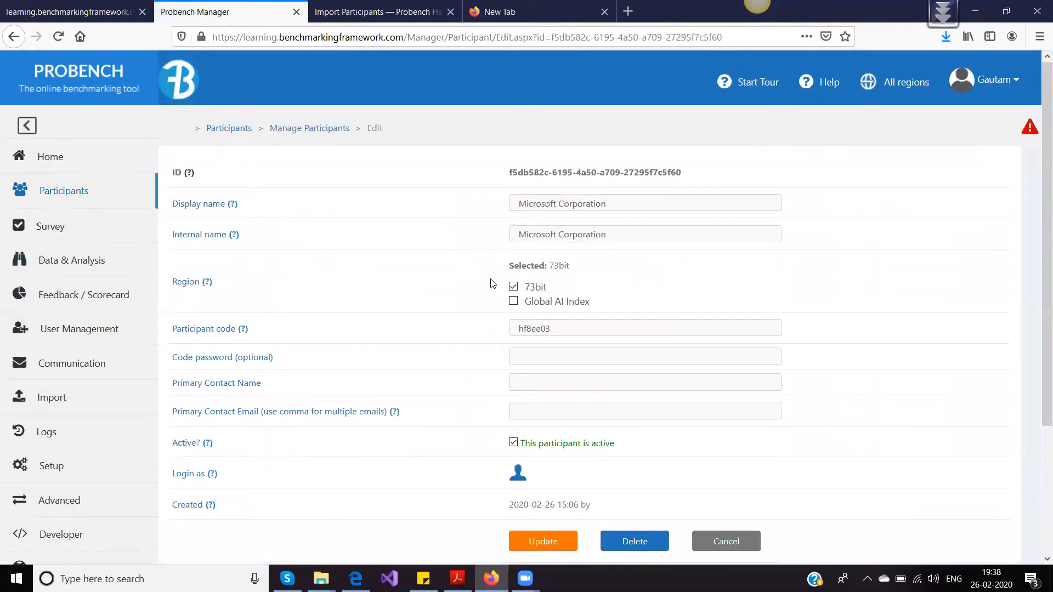
{"action": "double_click", "coordinate": [515, 322]}
{"action": "scroll", "coordinate": [395, 328], "scroll_direction": "down", "scroll_amount": 3}
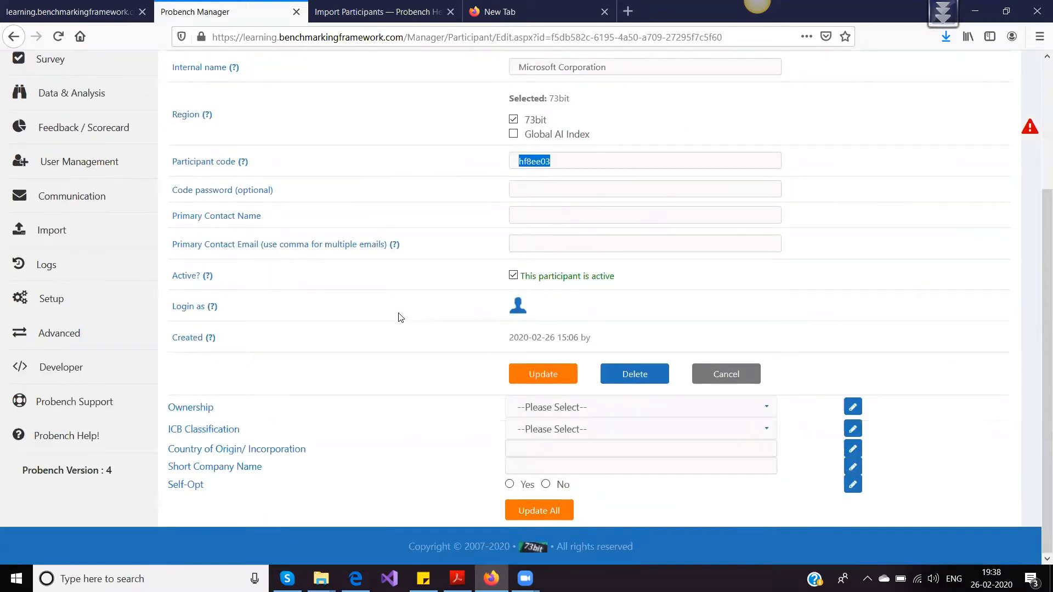
{"action": "scroll", "coordinate": [404, 315], "scroll_direction": "up", "scroll_amount": 3}
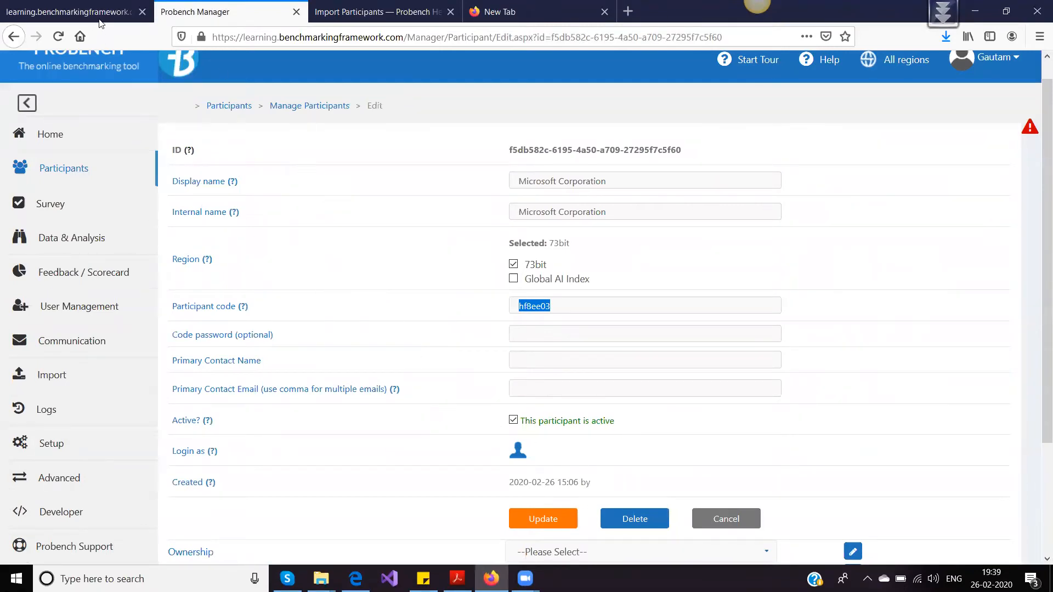
Return to the participant import page, and read the 3 step process and FAQ's slides in the PDF viewer
{"action": "left_click", "coordinate": [329, 12]}
{"action": "key", "text": "ctrl+shift+Tab"}
{"action": "key", "text": "ctrl+shift+Tab"}
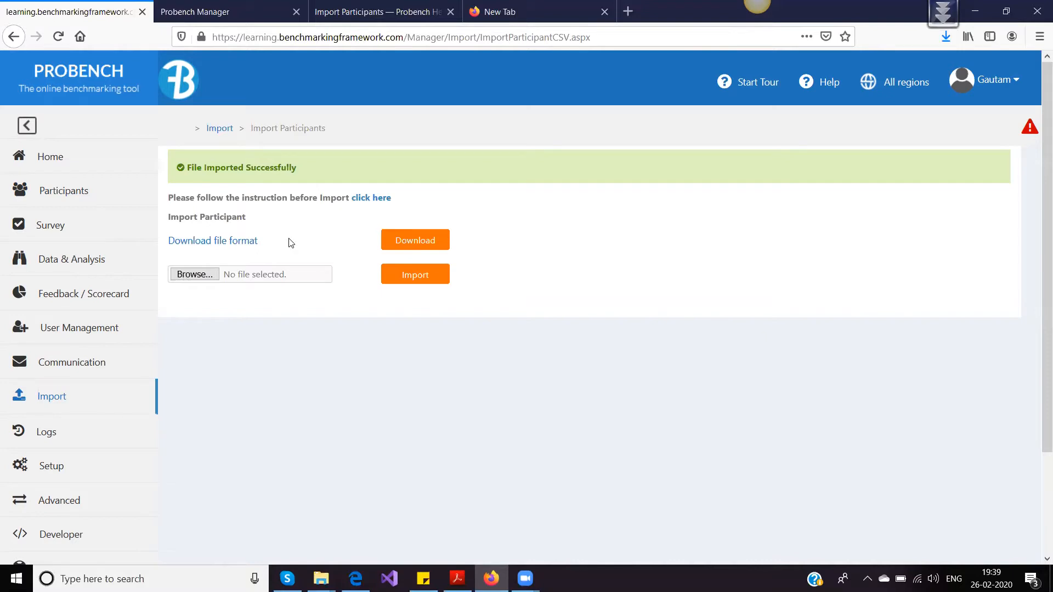
{"action": "left_click", "coordinate": [457, 579]}
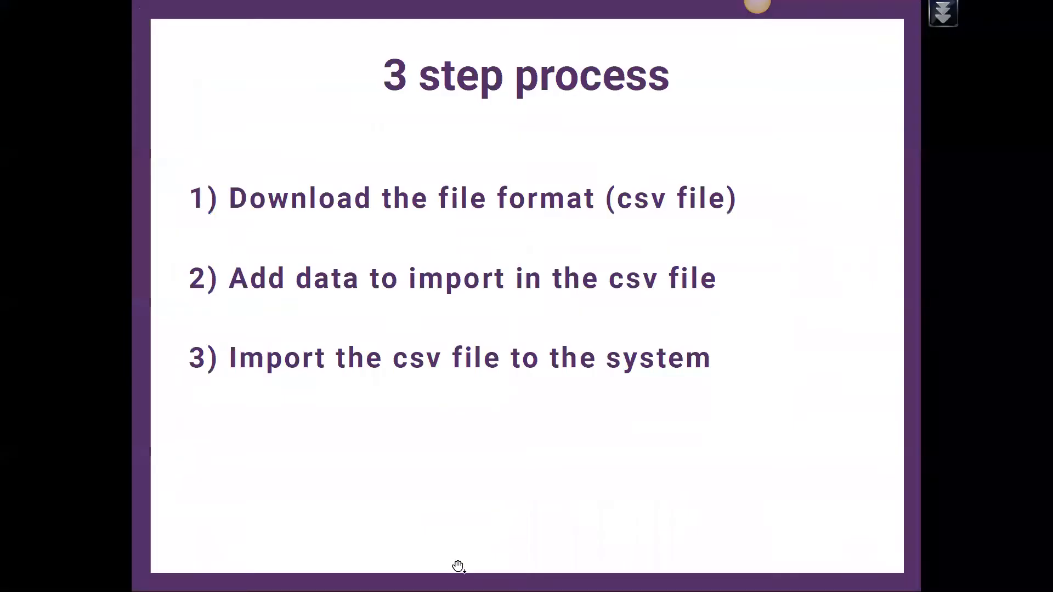
{"action": "left_click", "coordinate": [481, 362]}
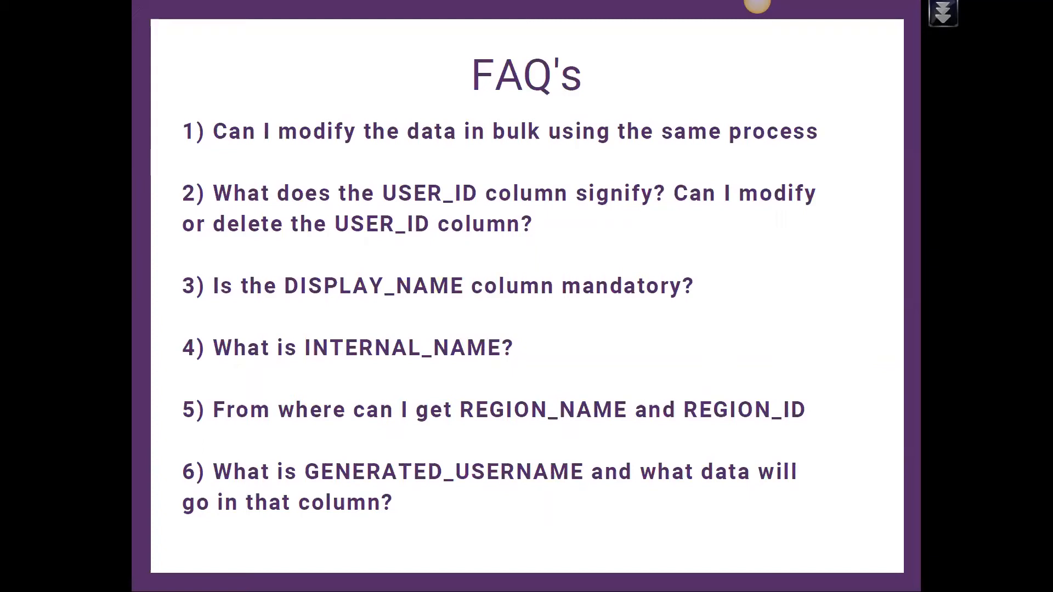
{"action": "key", "text": "alt+Tab"}
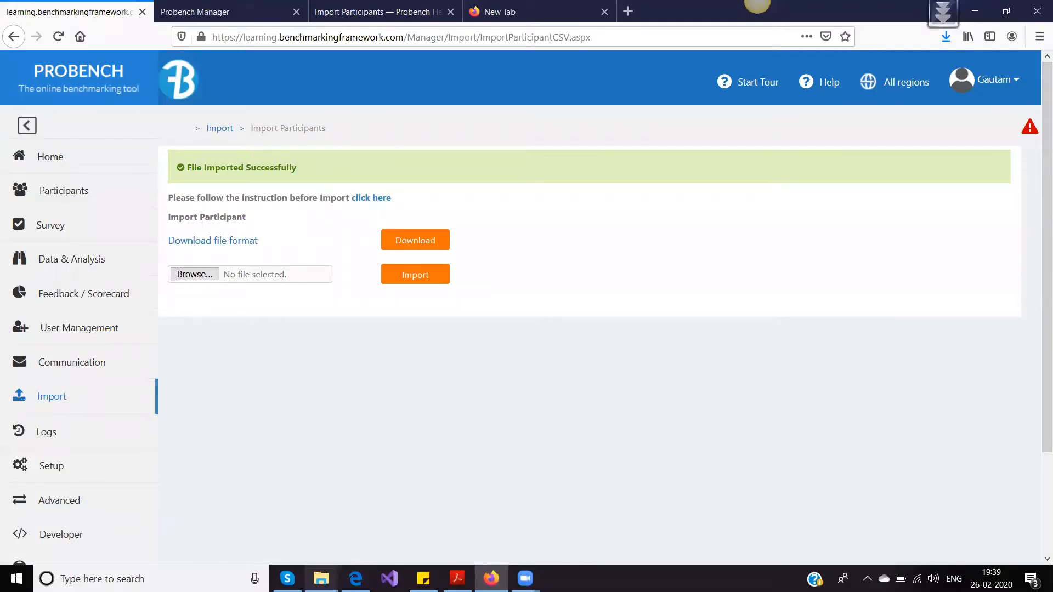
Open SURVEY_SP_GET_PARTICIPANT_LIST_2020-02-26_150420.csv from the desktop in Excel and autofit all column widths
{"action": "key", "text": "super+d"}
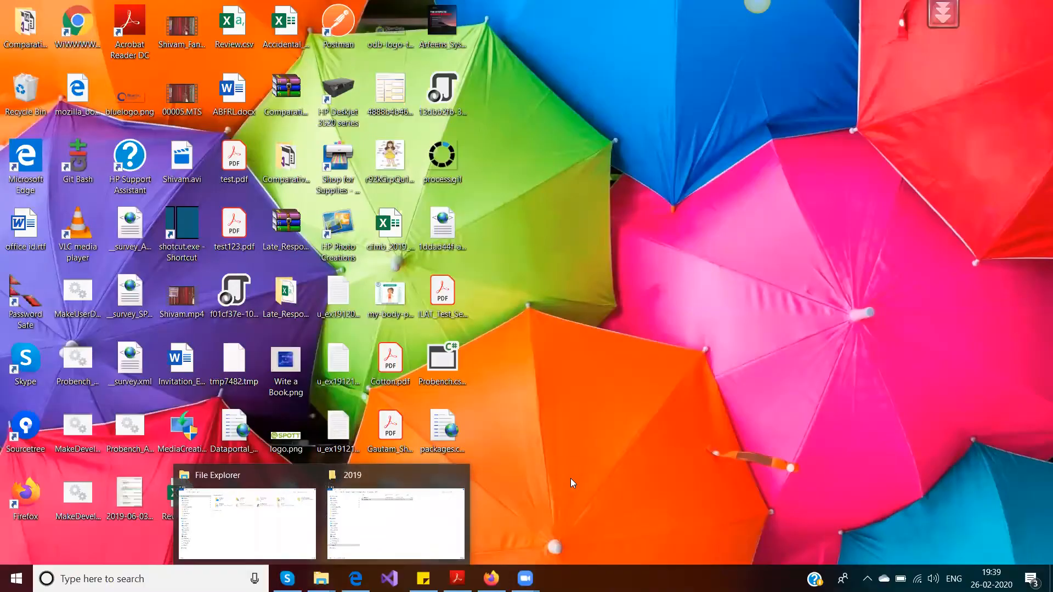
{"action": "double_click", "coordinate": [431, 525]}
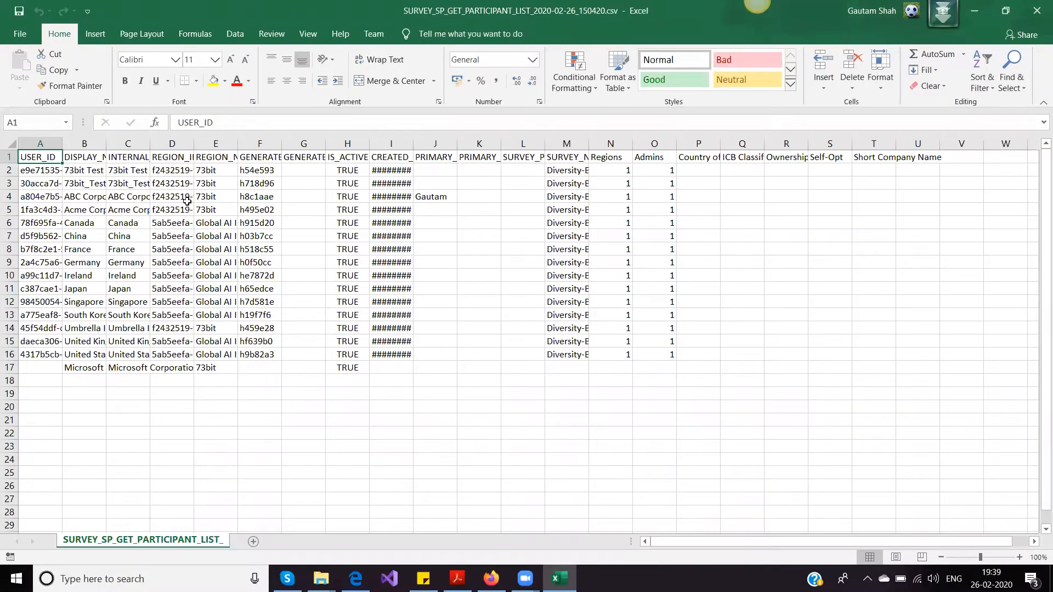
{"action": "left_click", "coordinate": [10, 143]}
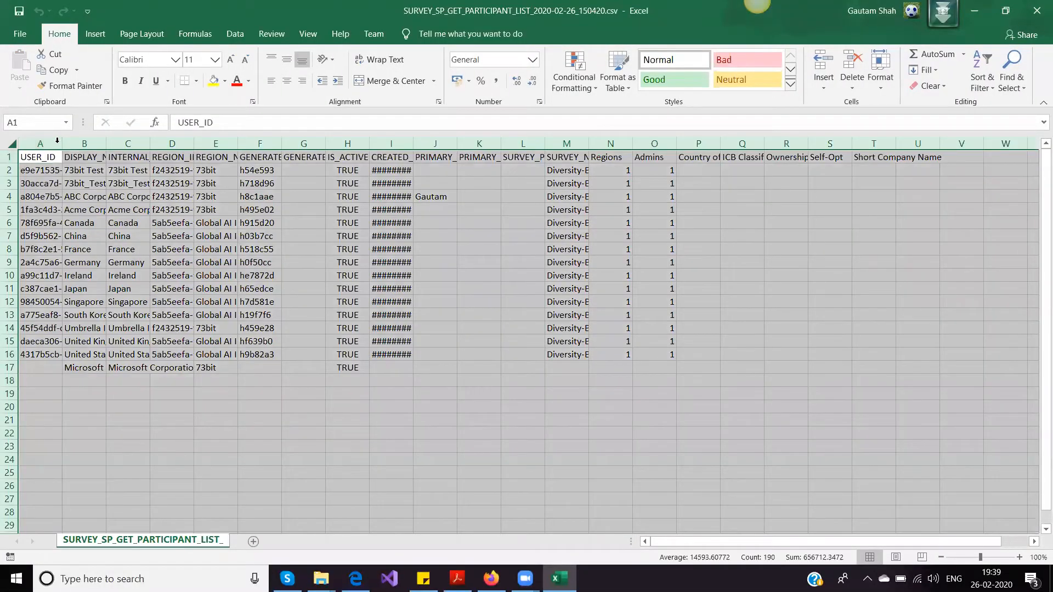
{"action": "double_click", "coordinate": [62, 143]}
{"action": "left_click", "coordinate": [583, 260]}
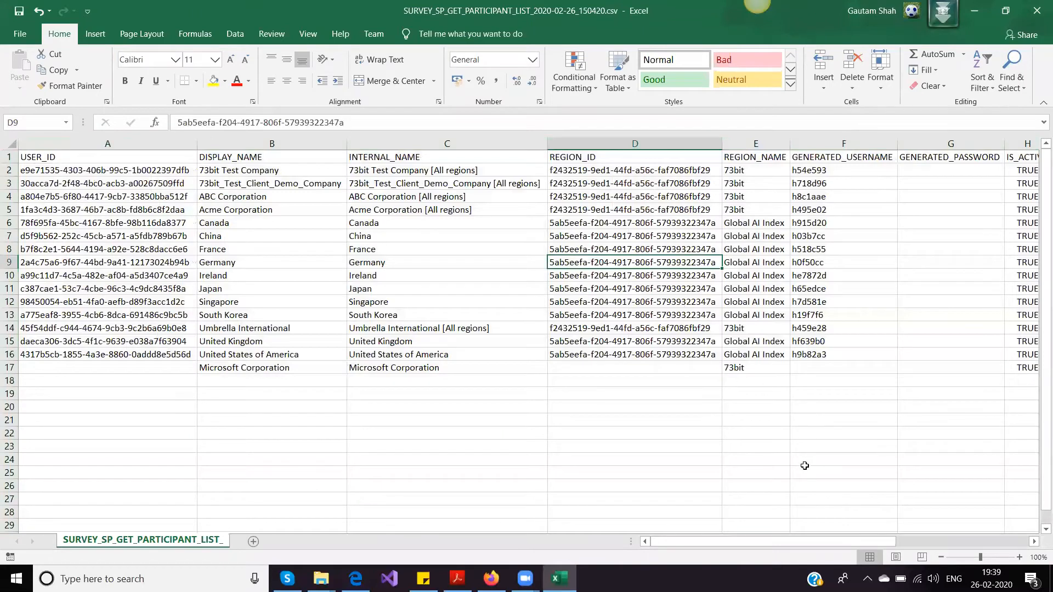
Set IS_ACTIVE to FALSE for Canada in H6 and fill the value down to South Korea's row, H13
{"action": "left_click_drag", "start_coordinate": [783, 542], "coordinate": [818, 541]}
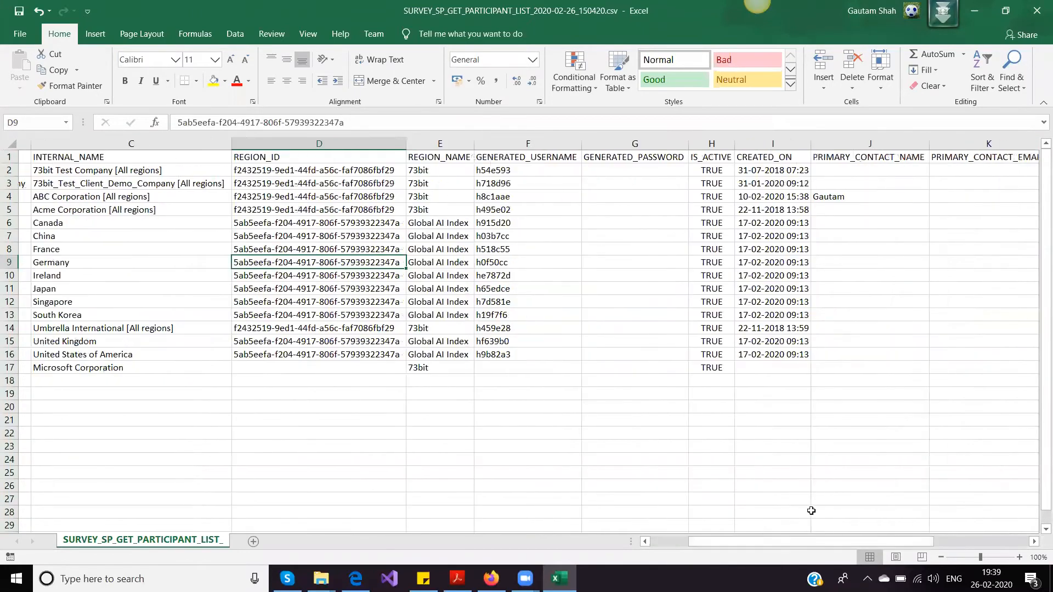
{"action": "left_click", "coordinate": [696, 224]}
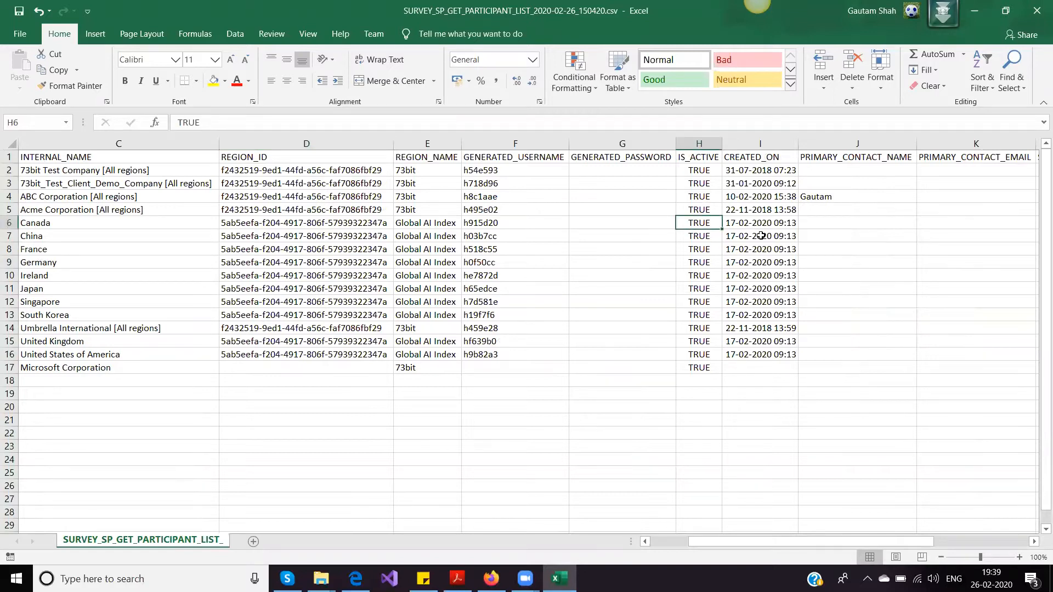
{"action": "type", "text": "False"}
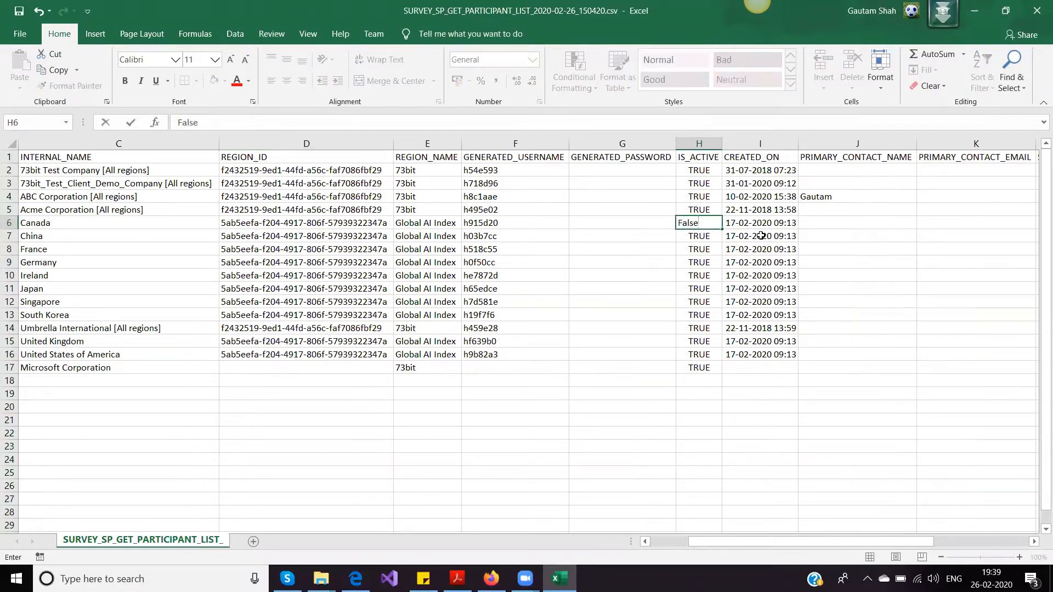
{"action": "key", "text": "BackSpace"}
{"action": "key", "text": "BackSpace"}
{"action": "key", "text": "BackSpace"}
{"action": "key", "text": "BackSpace"}
{"action": "type", "text": "FALSE"}
{"action": "key", "text": "Return"}
{"action": "left_click", "coordinate": [717, 226]}
{"action": "left_click_drag", "start_coordinate": [721, 229], "coordinate": [725, 326]}
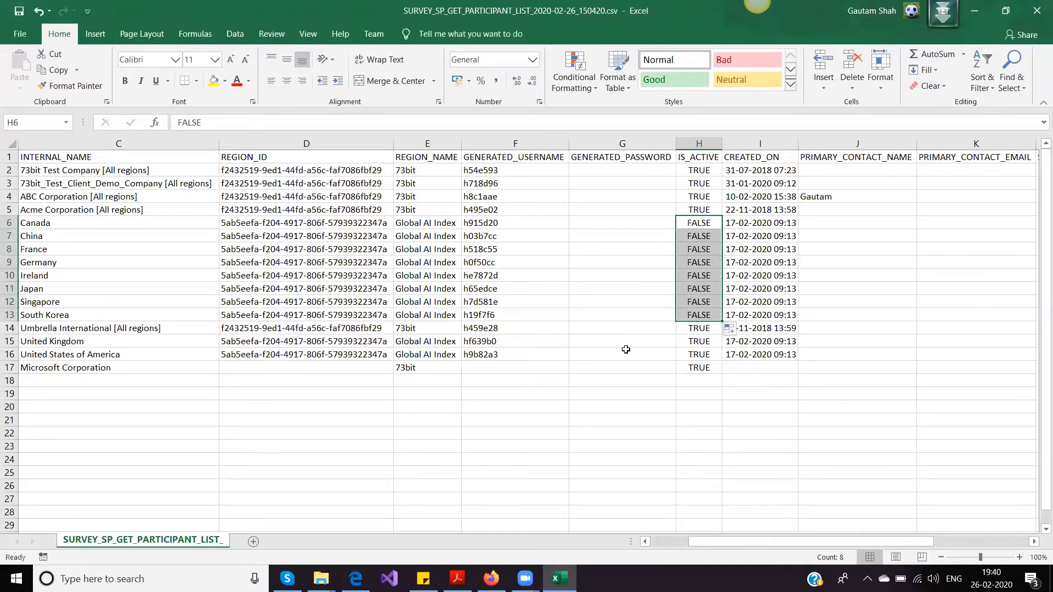
Fill ABC Corporation's primary contact name from J4 down to J13 and save the CSV file in its current format
{"action": "left_click", "coordinate": [825, 198]}
{"action": "left_click_drag", "start_coordinate": [915, 203], "coordinate": [914, 319]}
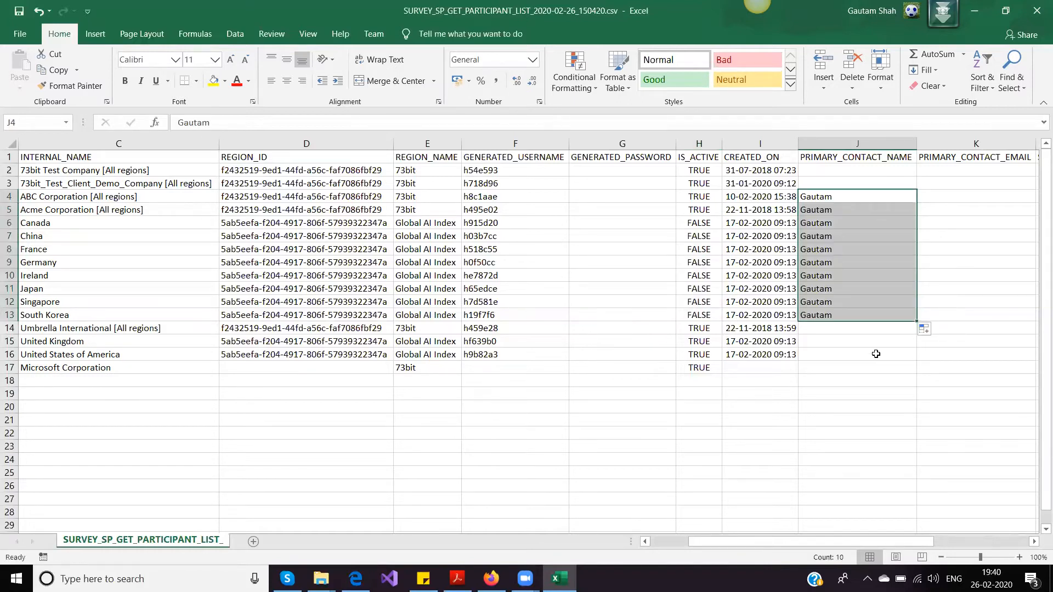
{"action": "key", "text": "ctrl+s"}
{"action": "key", "text": "Return"}
Switch to the Probench import page in Firefox and import the updated SURVEY_SP_GET_PARTICIPANT_LIST_2020-02-26_150420.csv from the Desktop
{"action": "left_click", "coordinate": [355, 579]}
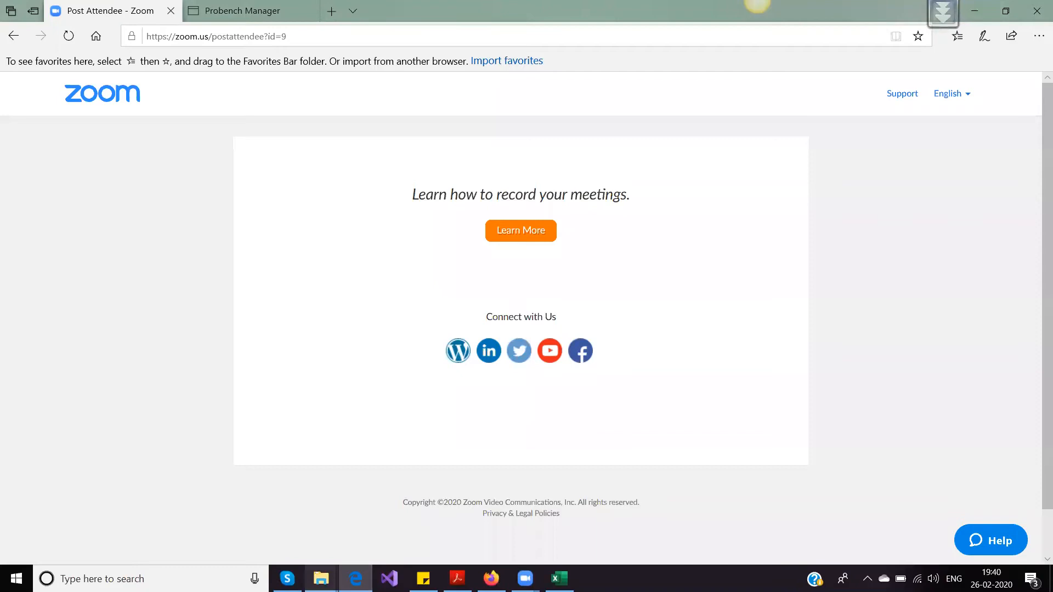
{"action": "left_click", "coordinate": [491, 578]}
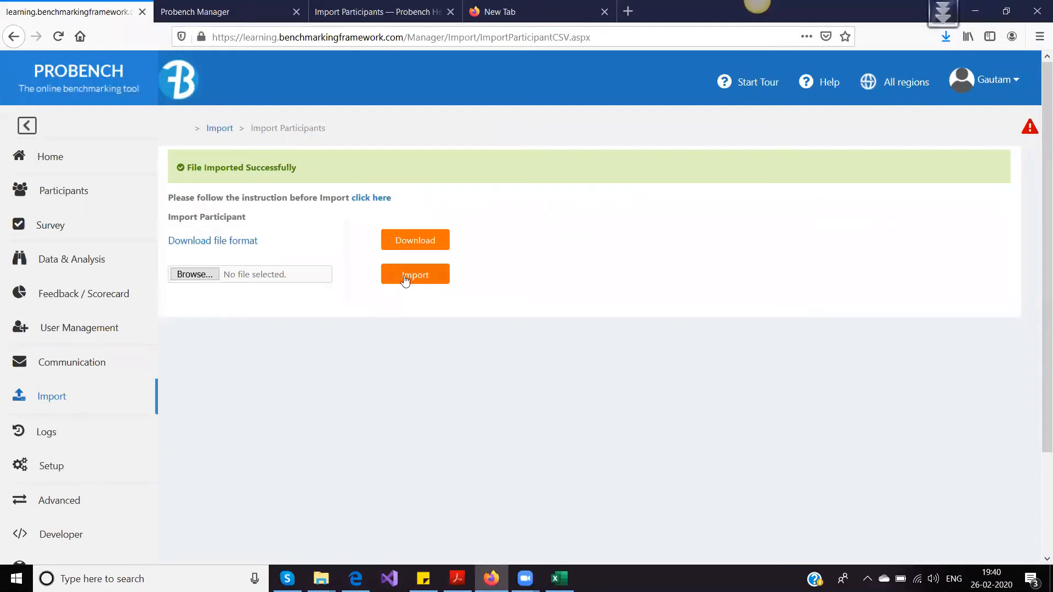
{"action": "left_click", "coordinate": [199, 278]}
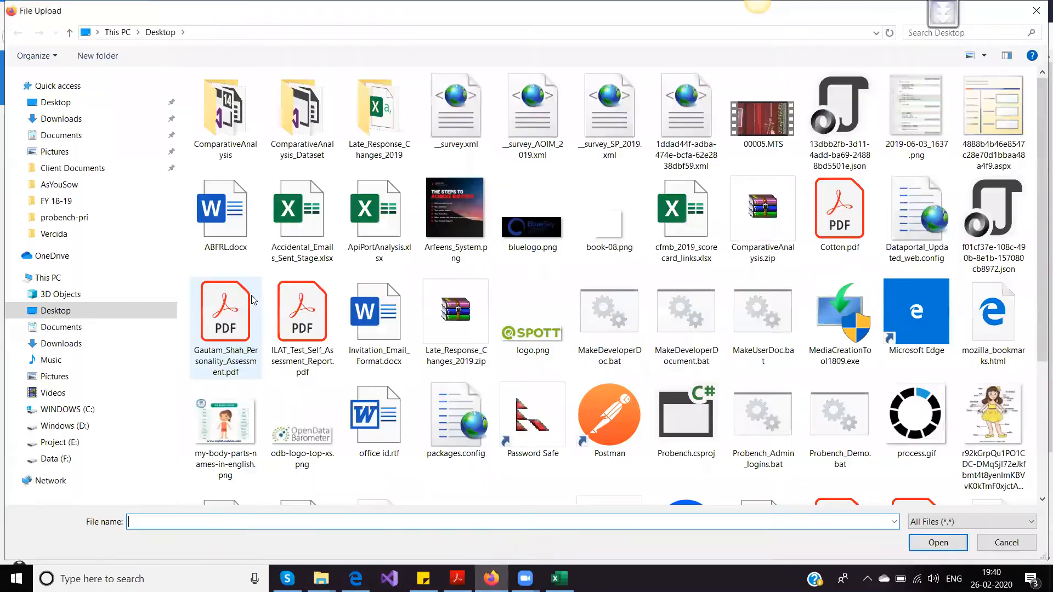
{"action": "left_click", "coordinate": [1013, 543]}
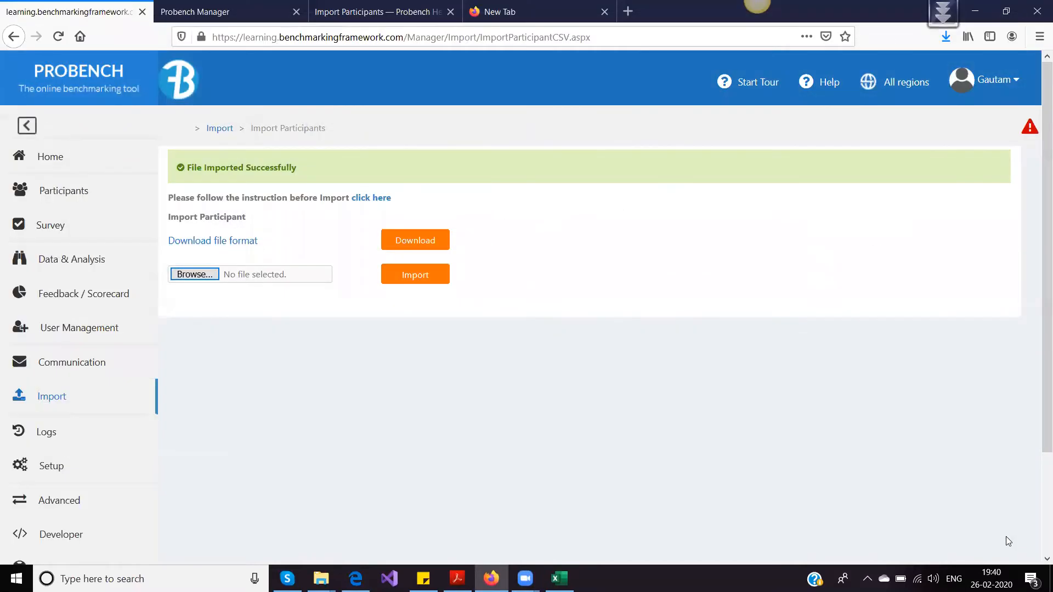
{"action": "left_click", "coordinate": [188, 277]}
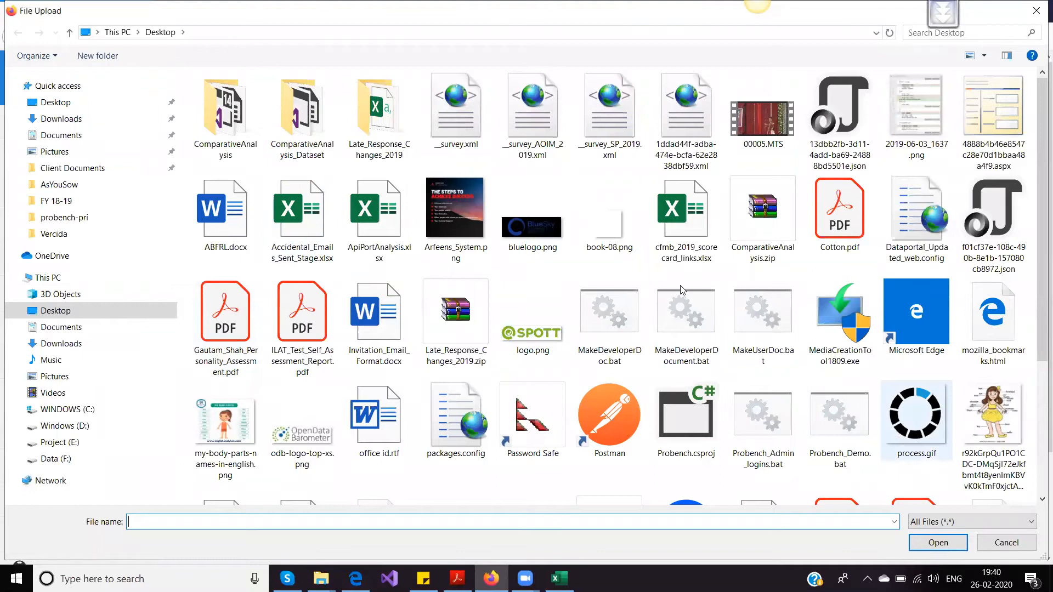
{"action": "scroll", "coordinate": [603, 367], "scroll_direction": "down", "scroll_amount": 3}
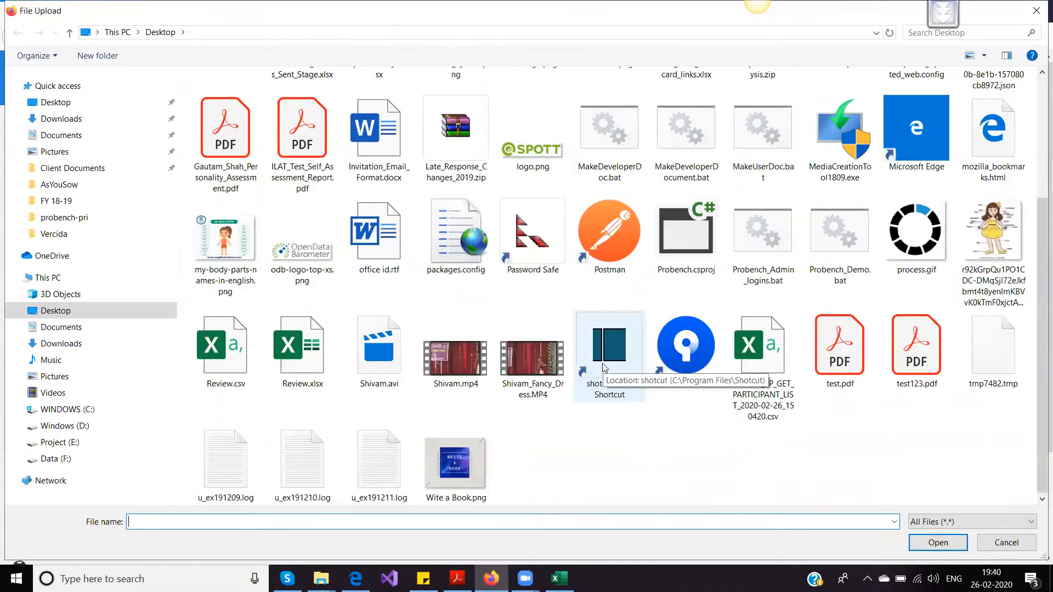
{"action": "left_click", "coordinate": [762, 365]}
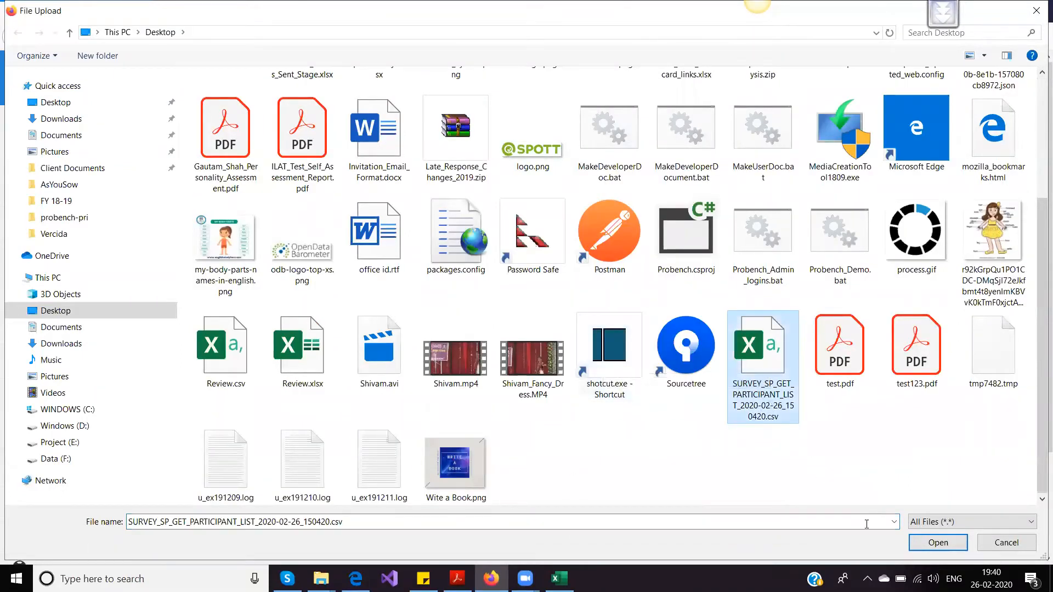
{"action": "left_click", "coordinate": [938, 543]}
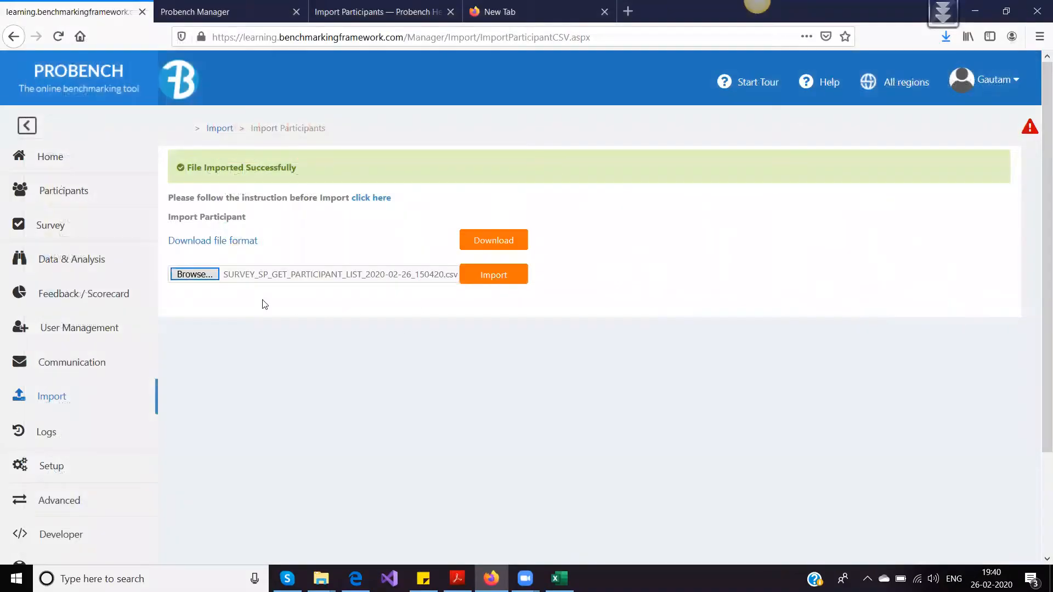
{"action": "left_click", "coordinate": [480, 278]}
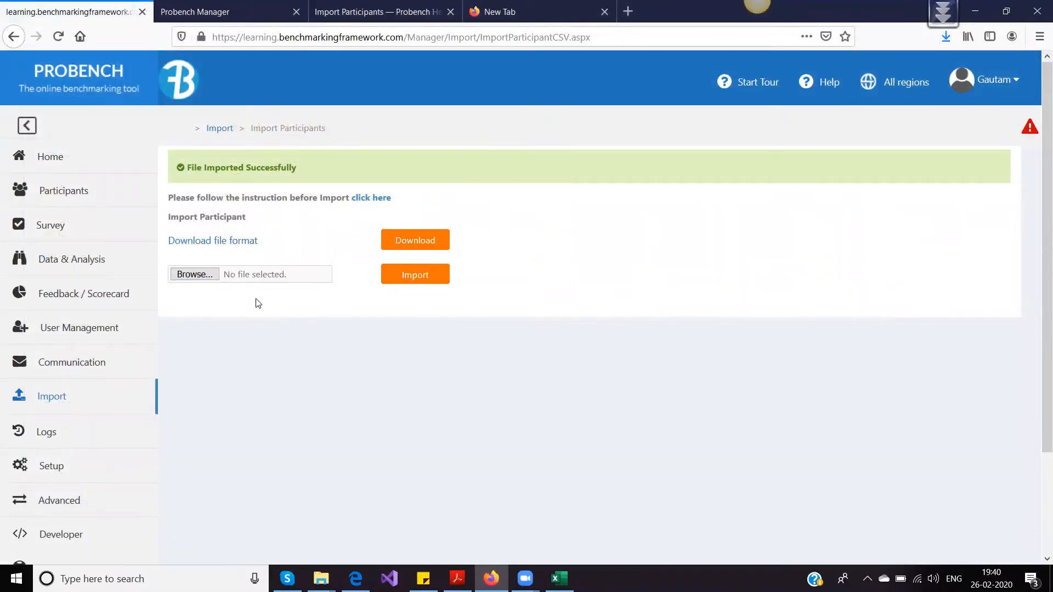
Reopen the full participant list and check the participants' active status on pages 1 and 2
{"action": "left_click", "coordinate": [379, 11]}
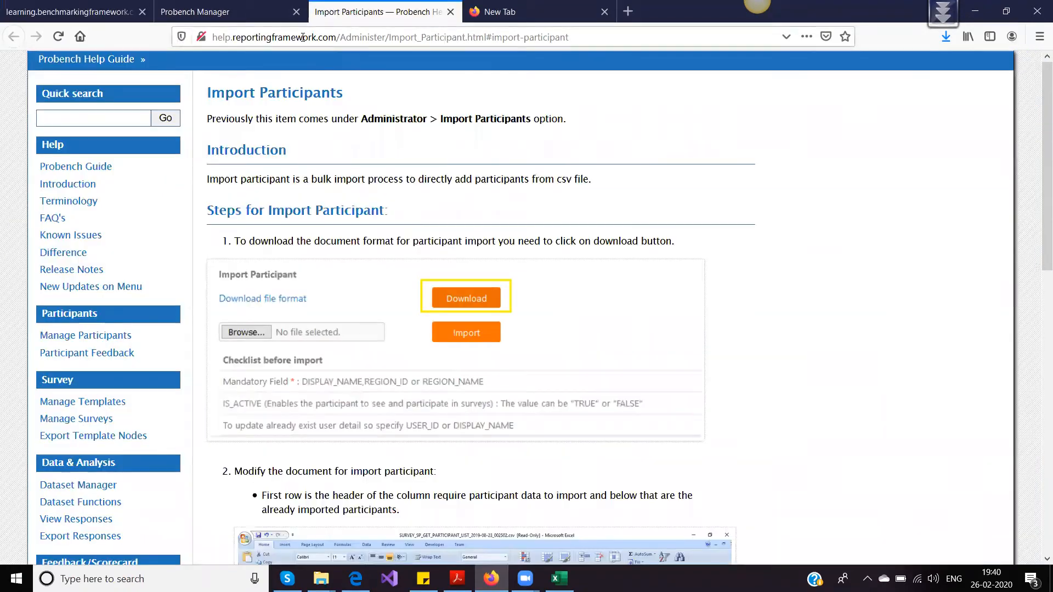
{"action": "left_click", "coordinate": [245, 15]}
{"action": "left_click", "coordinate": [279, 37]}
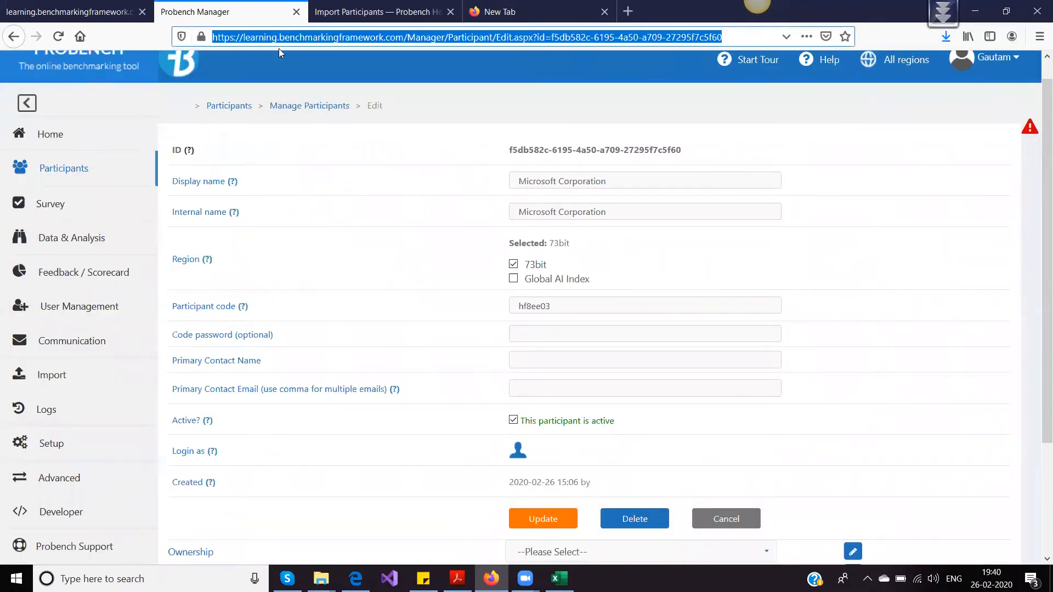
{"action": "left_click", "coordinate": [306, 104]}
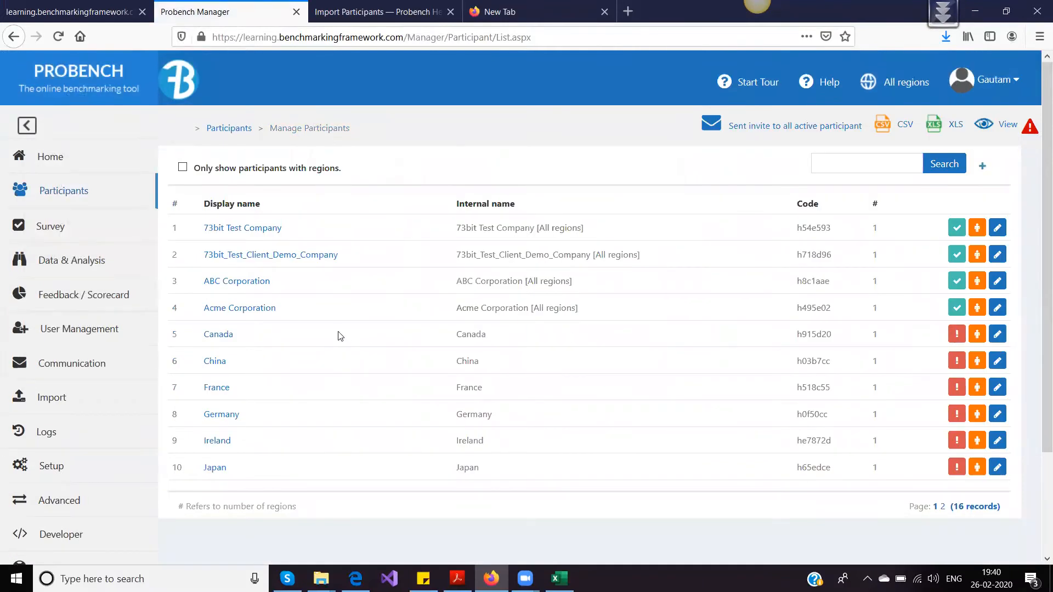
{"action": "left_click_drag", "start_coordinate": [231, 357], "coordinate": [620, 447]}
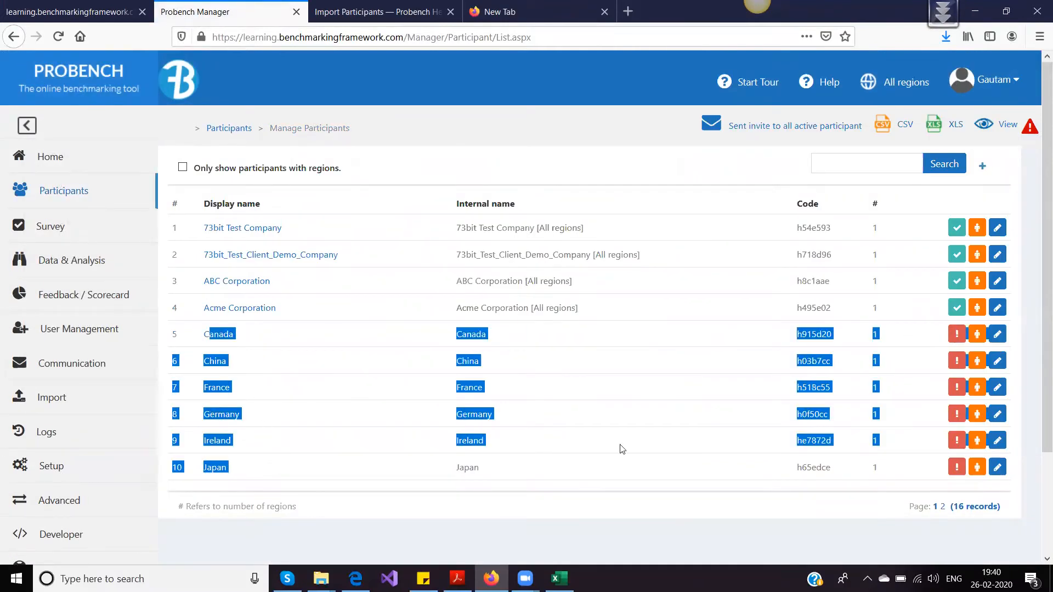
{"action": "left_click", "coordinate": [916, 427]}
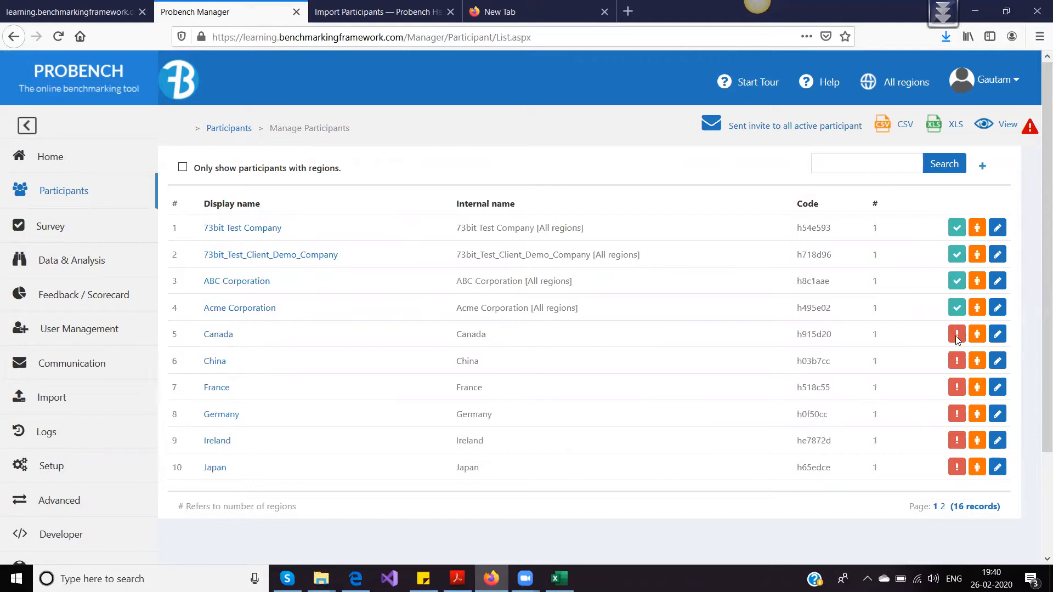
{"action": "left_click", "coordinate": [942, 508]}
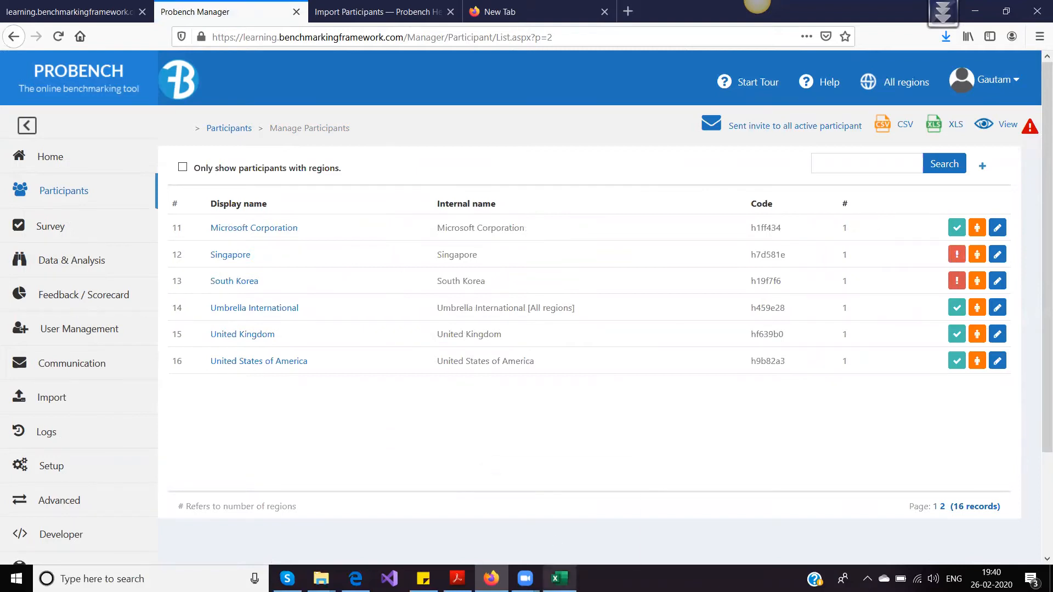
Compare Microsoft Corporation's row 17 in the Excel participant CSV with its entry in the Probench participant list in Firefox
{"action": "left_click", "coordinate": [559, 578]}
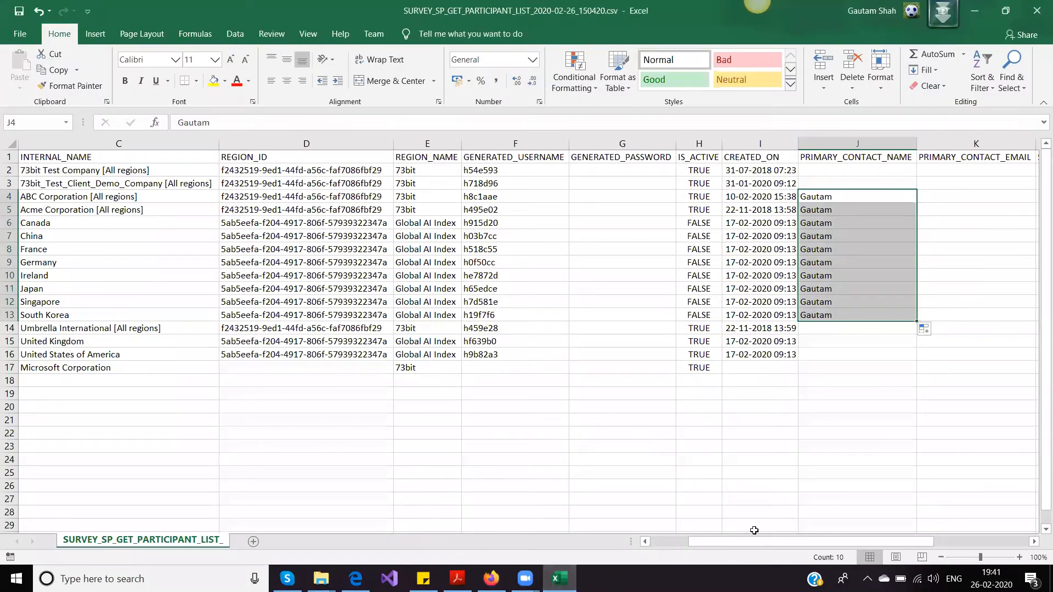
{"action": "left_click_drag", "start_coordinate": [727, 541], "coordinate": [688, 541]}
{"action": "key", "text": "alt+Tab"}
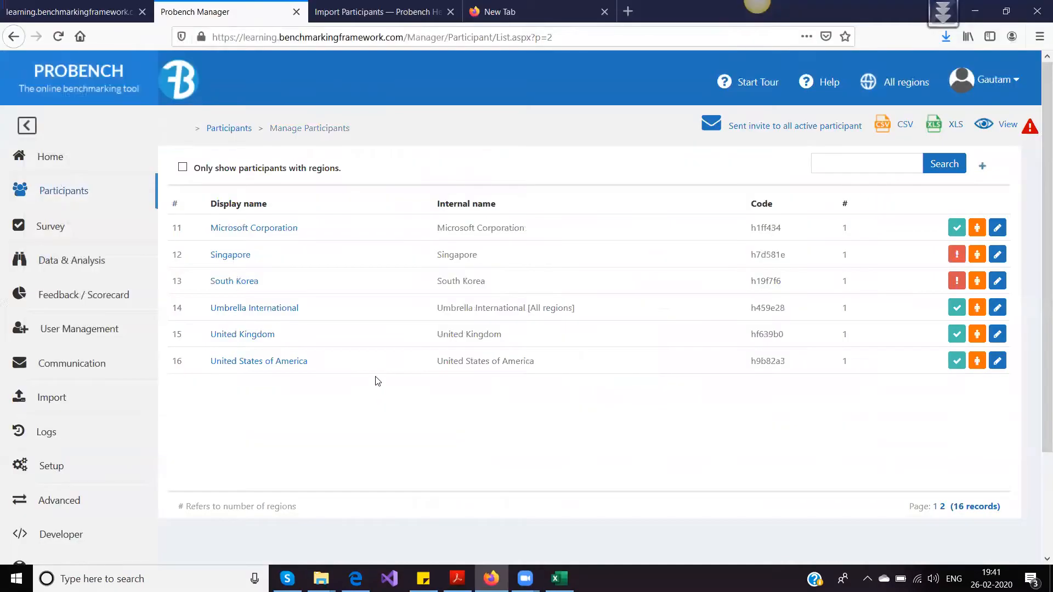
{"action": "key", "text": "alt+Tab"}
{"action": "left_click_drag", "start_coordinate": [227, 369], "coordinate": [392, 372]}
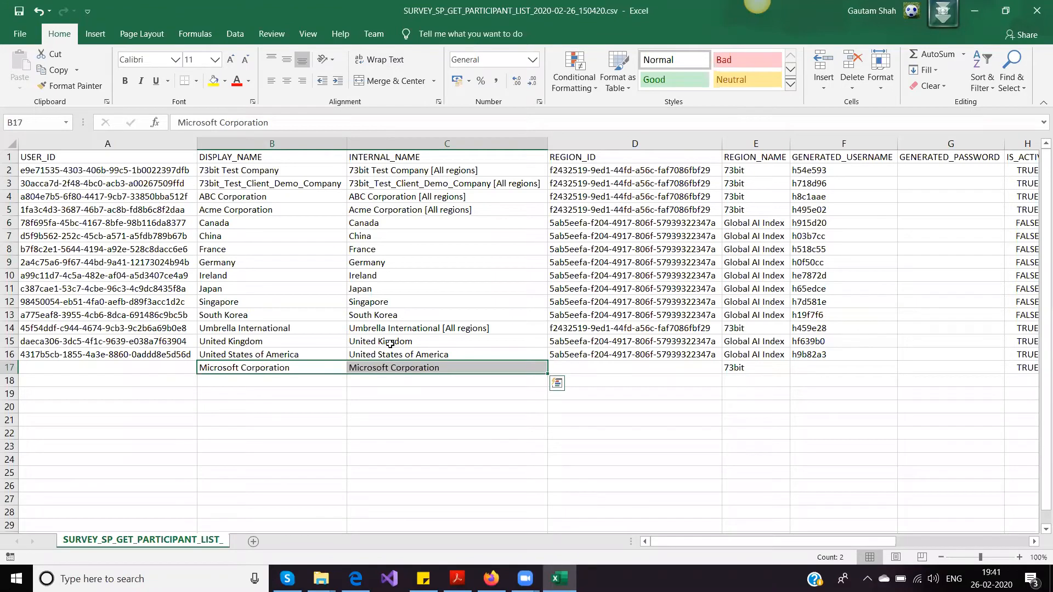
{"action": "key", "text": "alt+Tab"}
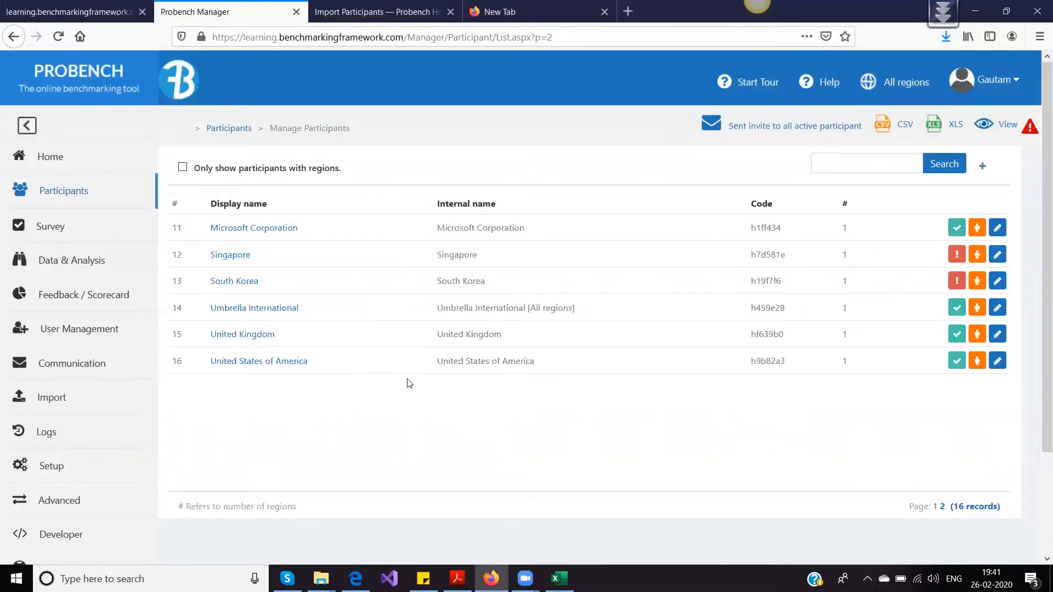
{"action": "key", "text": "alt+Tab"}
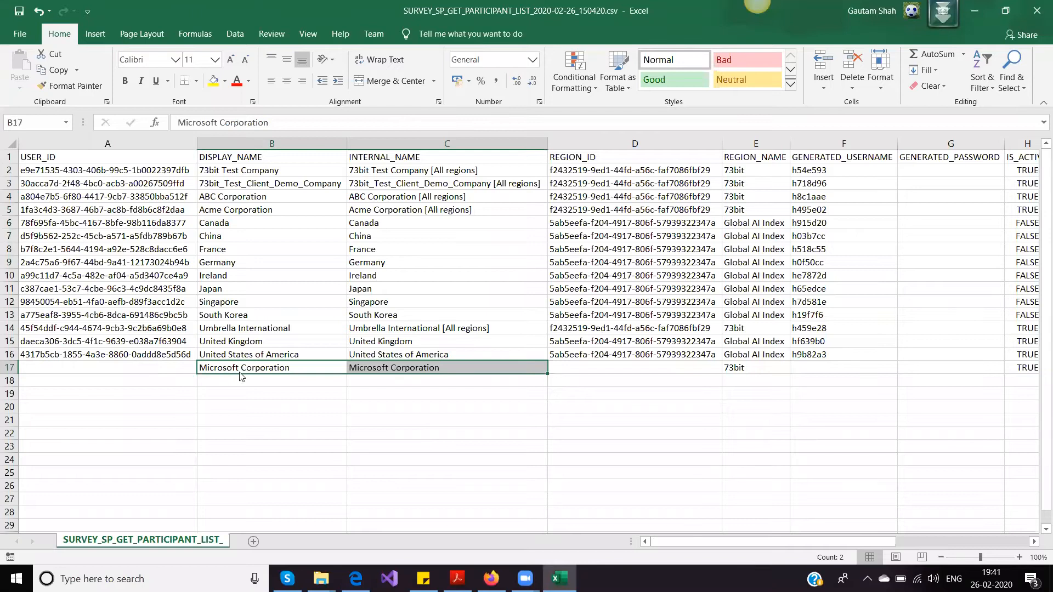
{"action": "key", "text": "alt+Tab"}
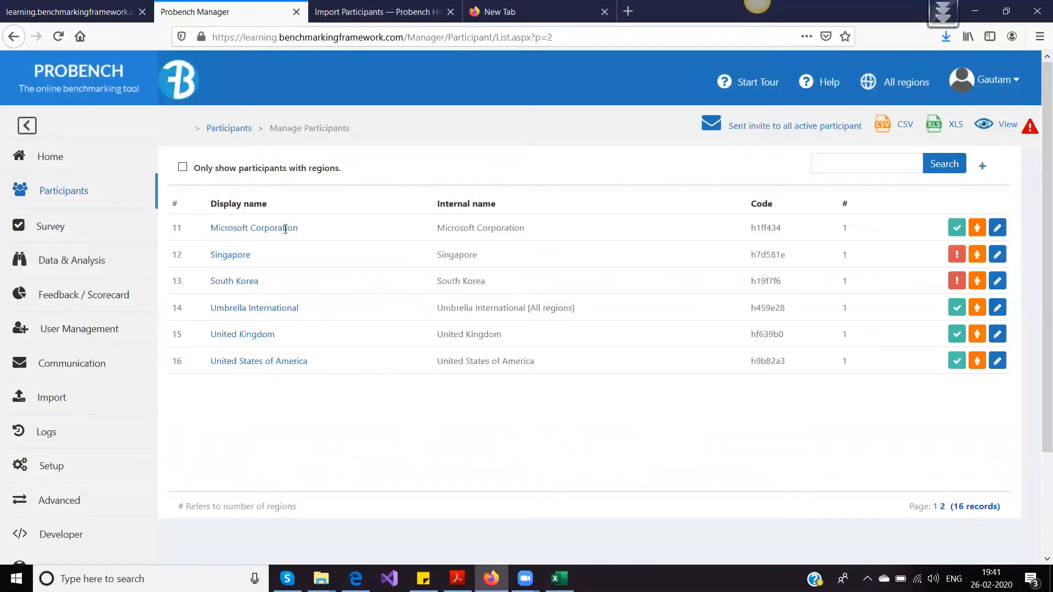
{"action": "left_click_drag", "start_coordinate": [299, 229], "coordinate": [209, 230]}
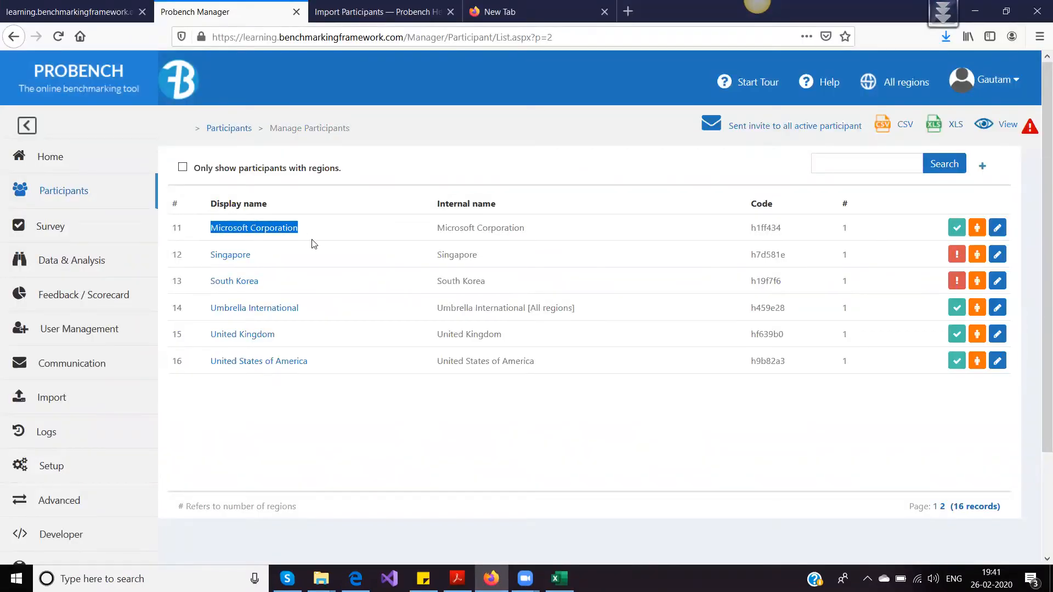
{"action": "key", "text": "alt+Tab"}
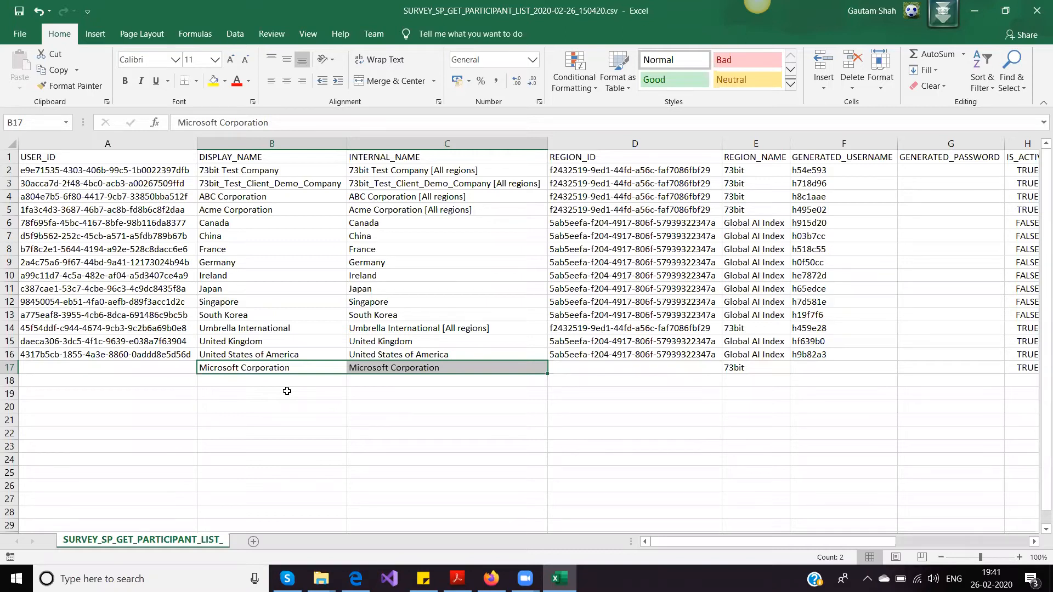
{"action": "key", "text": "alt+Tab"}
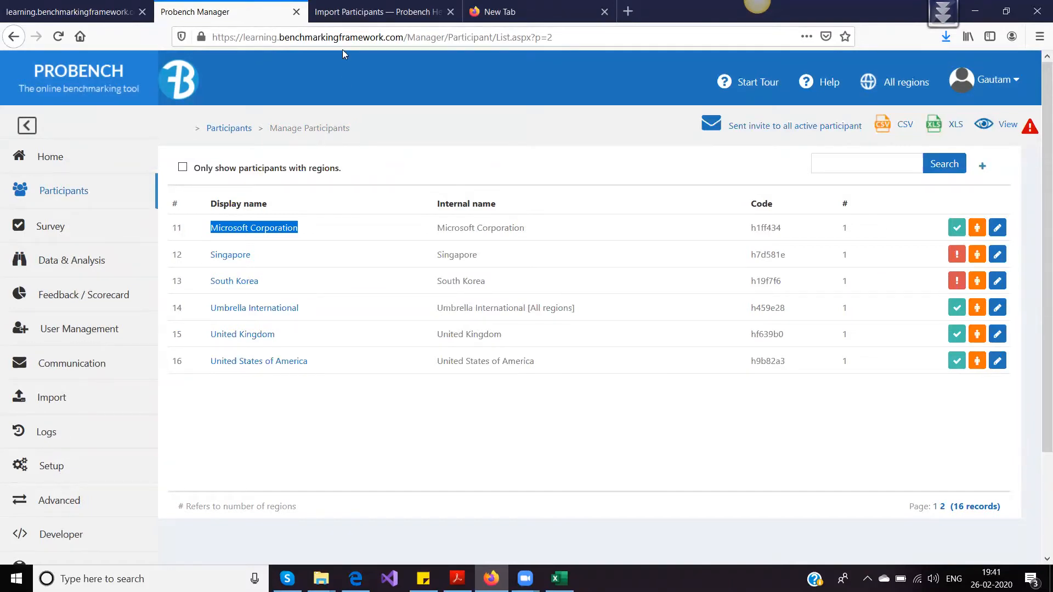
Open the FAQ PDF, return to the CSV in Excel, and examine the existing participants' USER_ID and DISPLAY_NAME values in rows 2 to 16
{"action": "left_click", "coordinate": [457, 579]}
{"action": "left_click", "coordinate": [559, 578]}
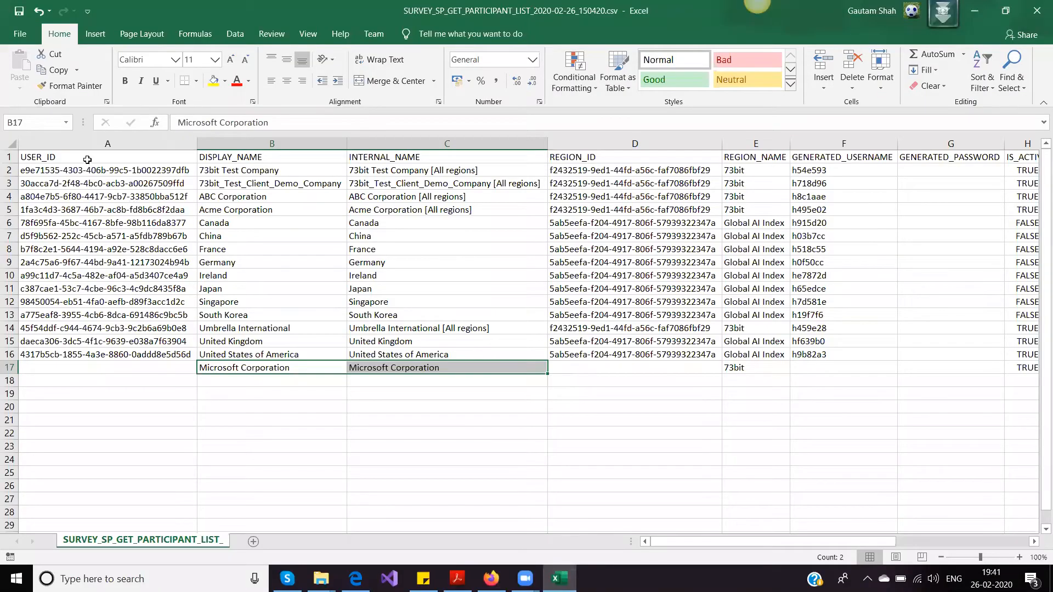
{"action": "left_click_drag", "start_coordinate": [87, 170], "coordinate": [71, 347]}
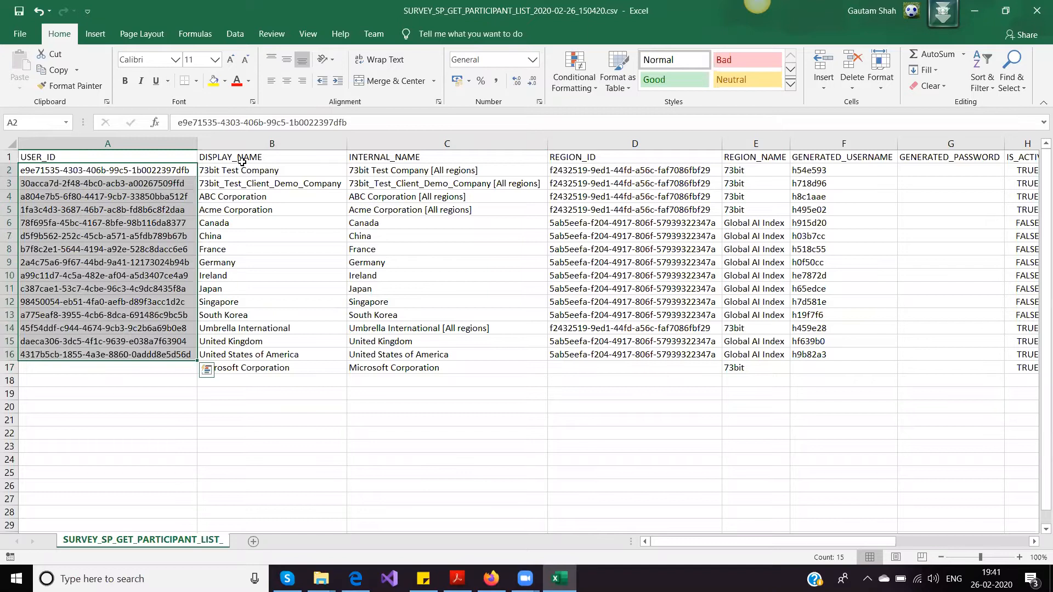
{"action": "left_click_drag", "start_coordinate": [235, 171], "coordinate": [237, 355]}
{"action": "left_click", "coordinate": [93, 172]}
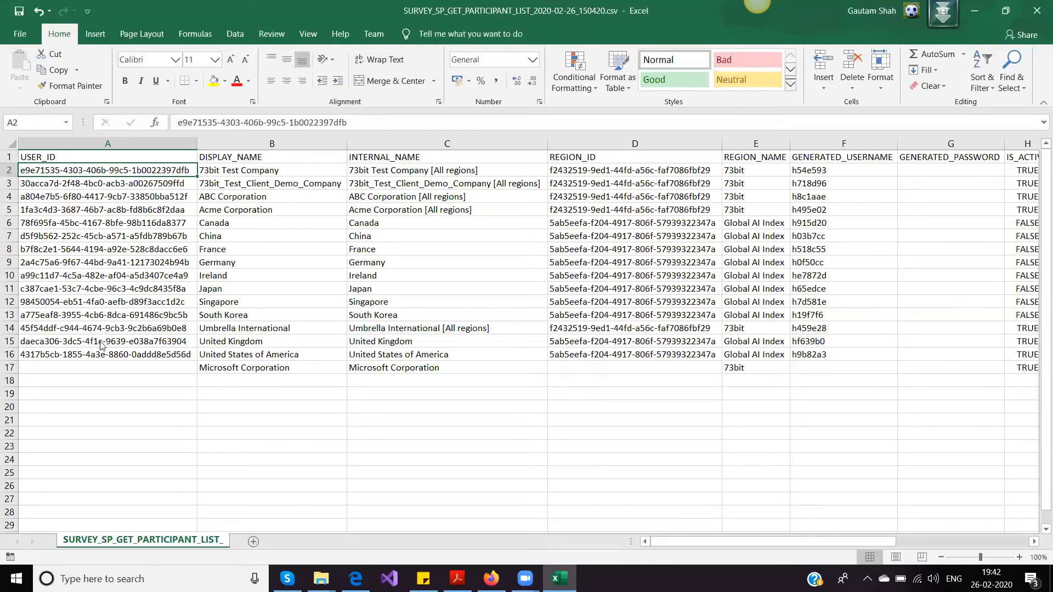
Read the FAQ question on the USER_ID column in the PDF and check France's USER_ID and DISPLAY_NAME in the Excel CSV
{"action": "key", "text": "alt+Tab"}
{"action": "key", "text": "alt+Tab"}
{"action": "key", "text": "alt+Tab"}
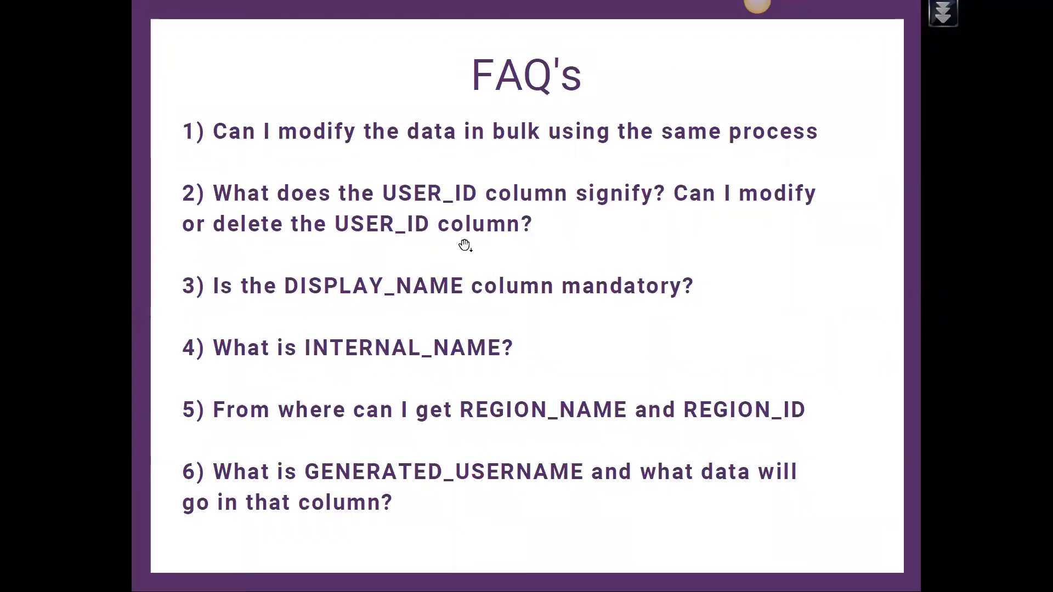
{"action": "key", "text": "alt+Tab"}
{"action": "key", "text": "alt+Tab"}
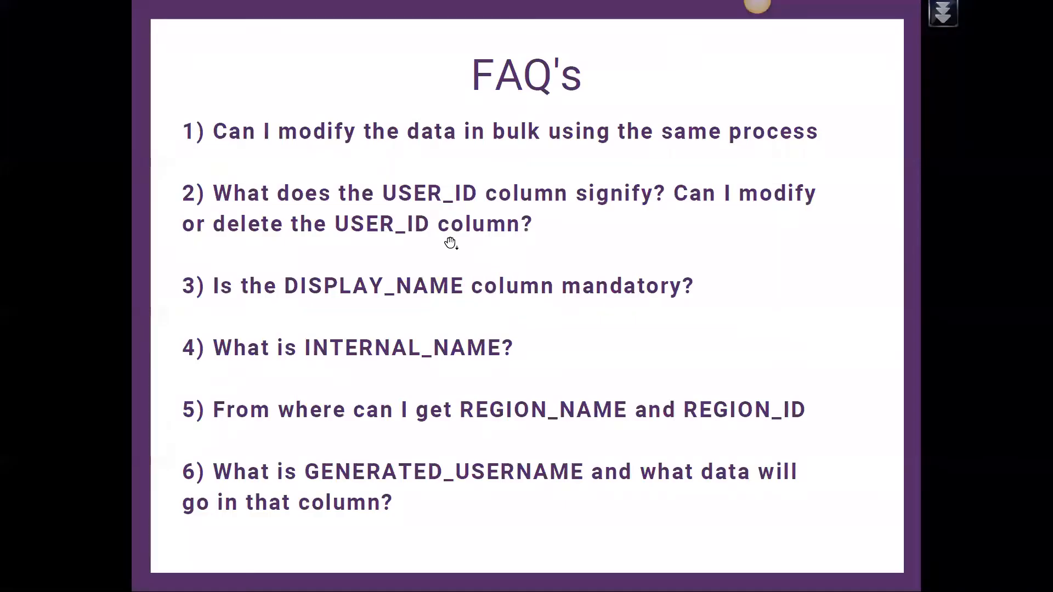
{"action": "key", "text": "alt+Tab"}
{"action": "key", "text": "alt+Tab"}
{"action": "key", "text": "Tab"}
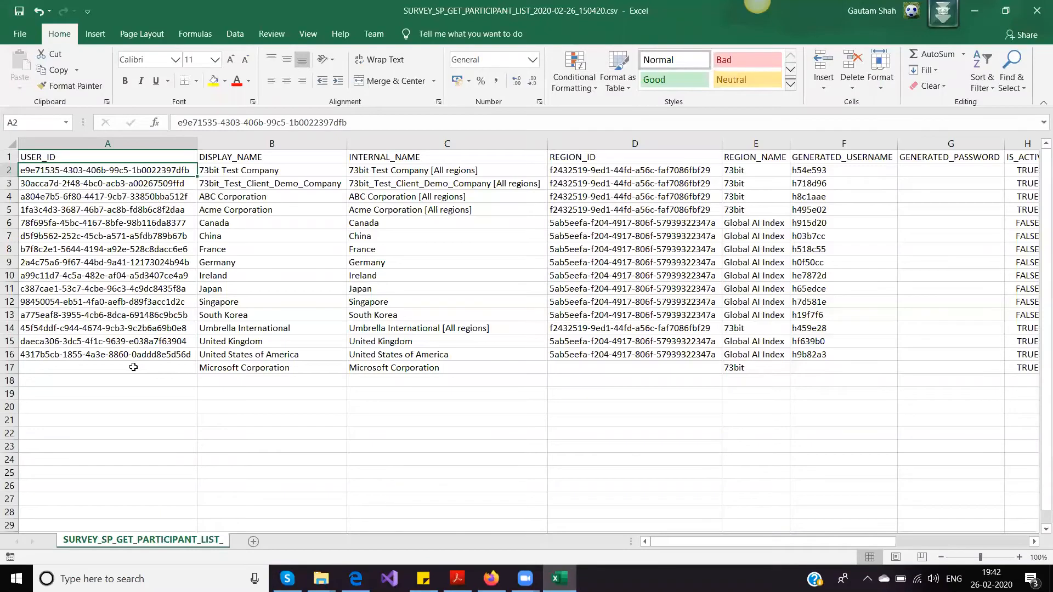
{"action": "left_click", "coordinate": [111, 250]}
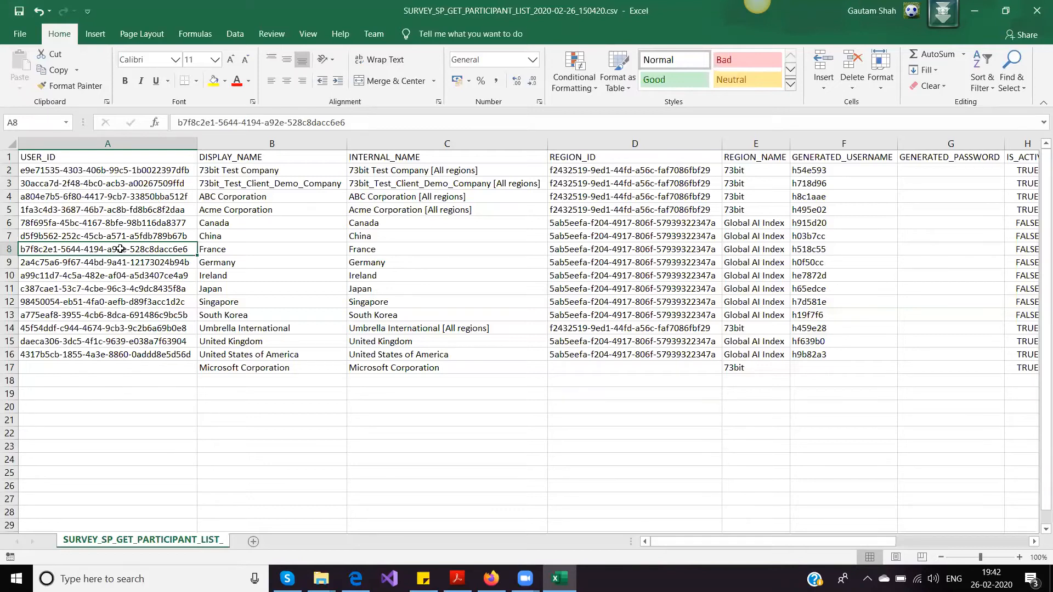
{"action": "left_click", "coordinate": [218, 248]}
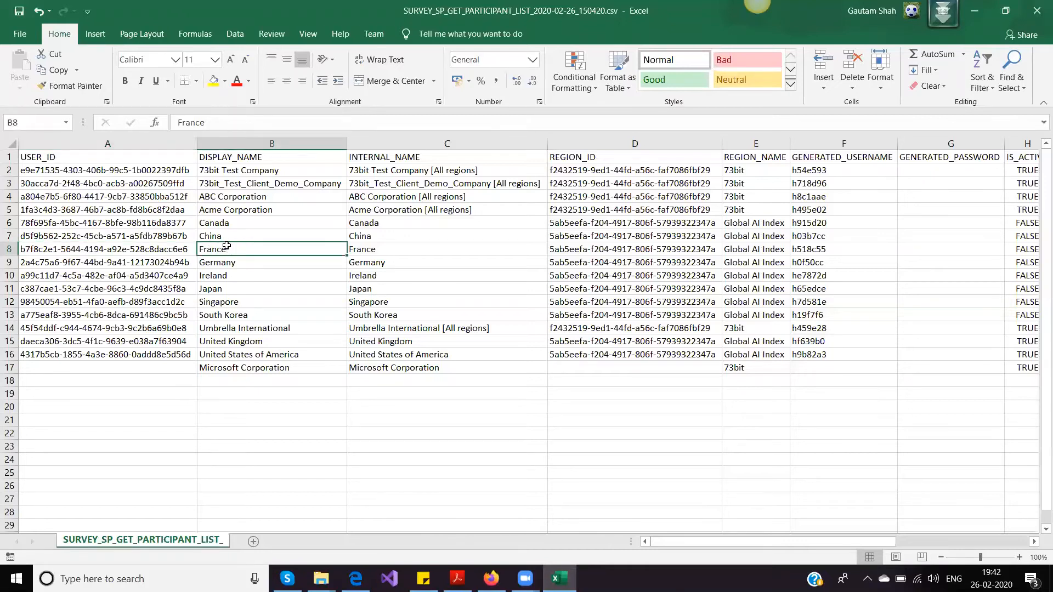
Examine the USER_ID column and compare the existing participants' IDs in A2 to A16 with Microsoft Corporation's row 17
{"action": "left_click", "coordinate": [99, 140]}
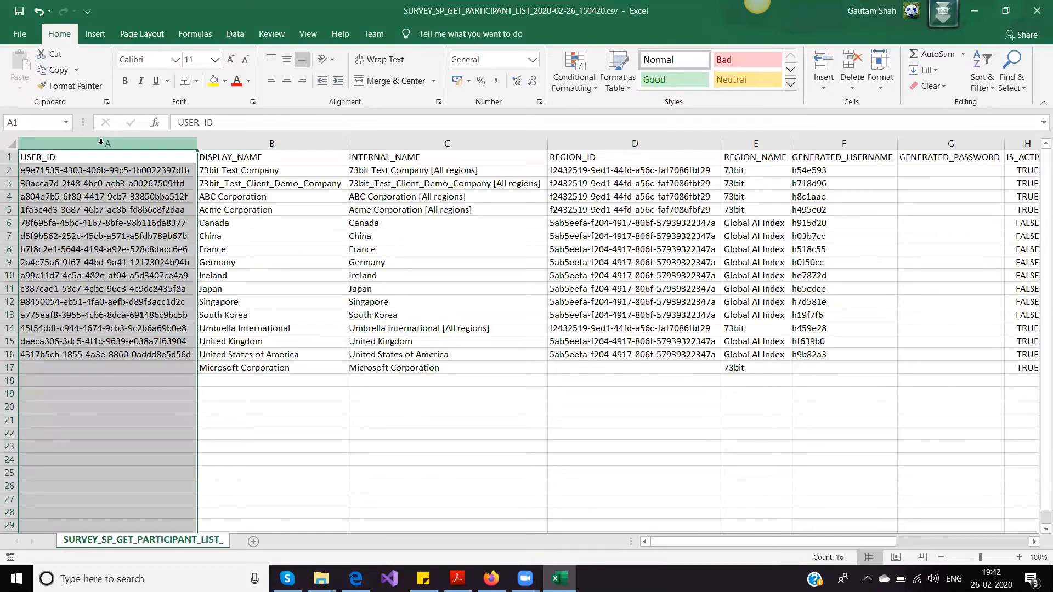
{"action": "left_click", "coordinate": [91, 209]}
{"action": "left_click", "coordinate": [89, 143]}
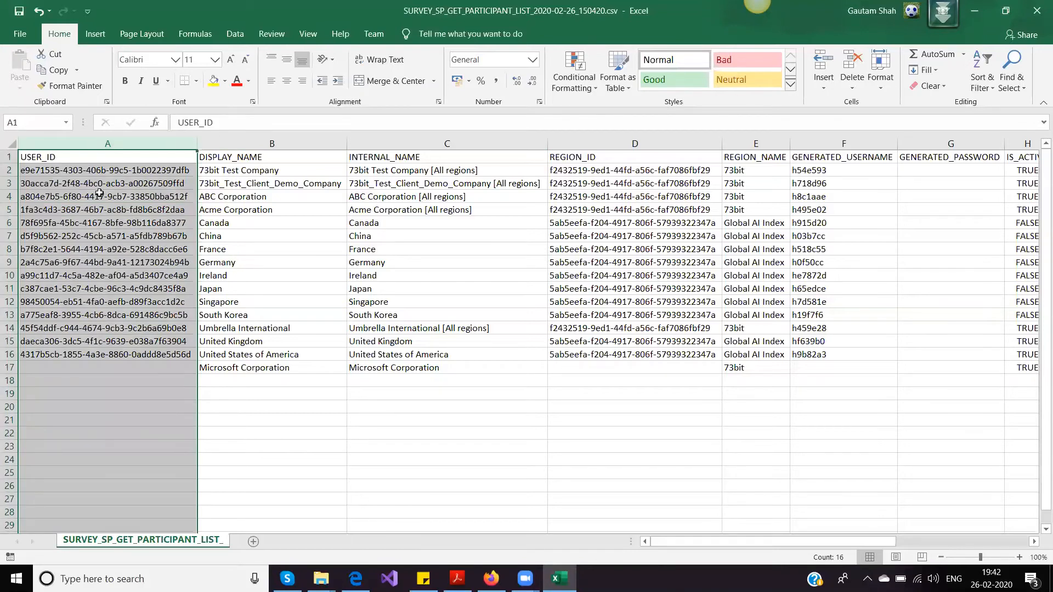
{"action": "left_click", "coordinate": [105, 367]}
{"action": "left_click_drag", "start_coordinate": [233, 373], "coordinate": [430, 367]}
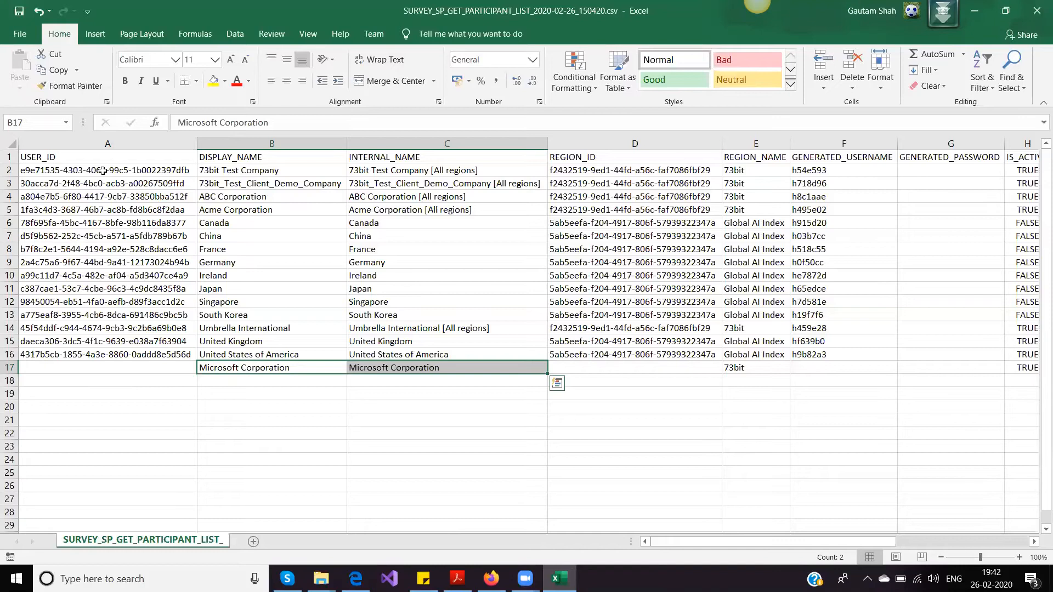
{"action": "left_click_drag", "start_coordinate": [102, 171], "coordinate": [106, 351]}
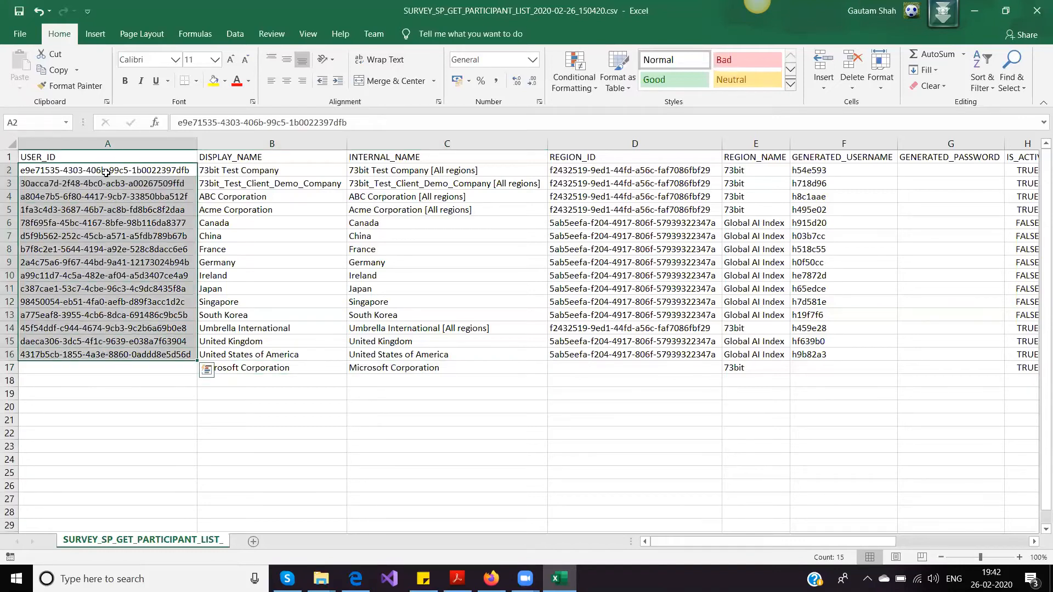
Read the FAQ question on whether DISPLAY_NAME is mandatory and examine that column in the Excel CSV down to B18
{"action": "key", "text": "alt+Tab"}
{"action": "key", "text": "alt+Tab"}
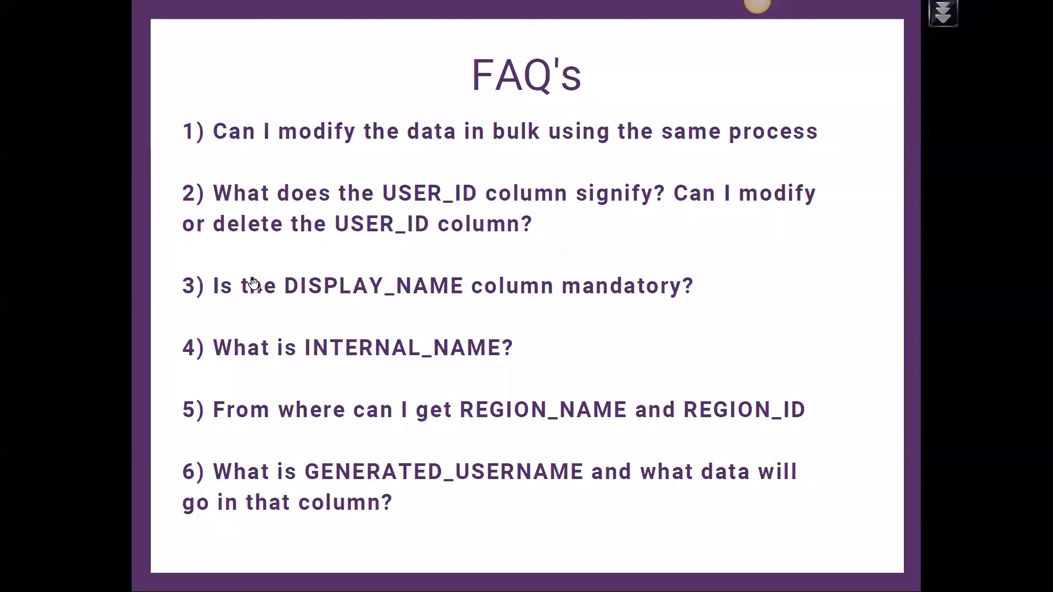
{"action": "key", "text": "alt+Tab"}
{"action": "left_click", "coordinate": [317, 210]}
{"action": "left_click_drag", "start_coordinate": [283, 171], "coordinate": [280, 383]}
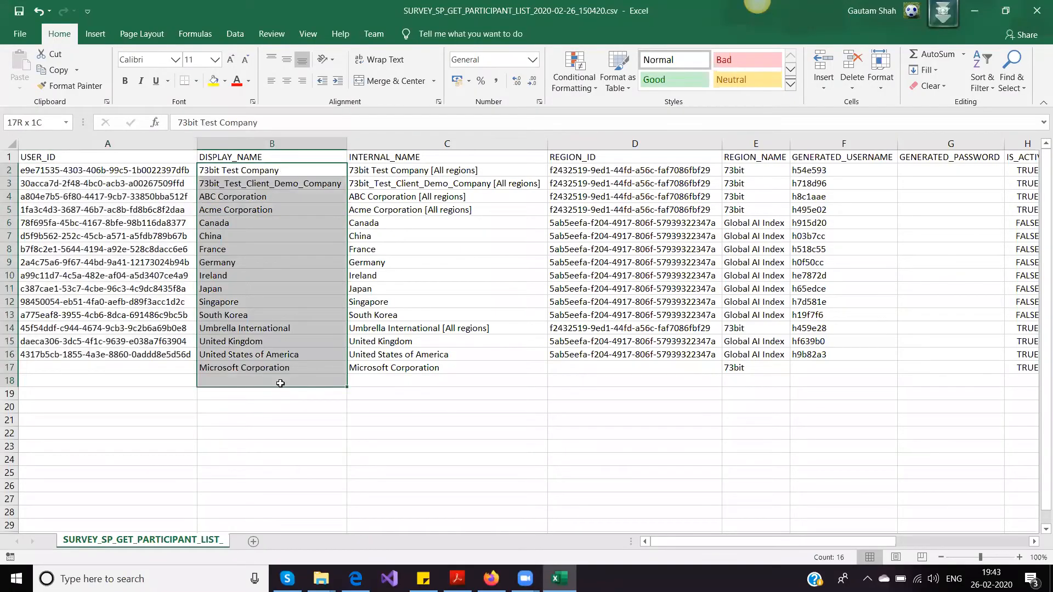
{"action": "left_click", "coordinate": [279, 368]}
{"action": "left_click", "coordinate": [277, 377]}
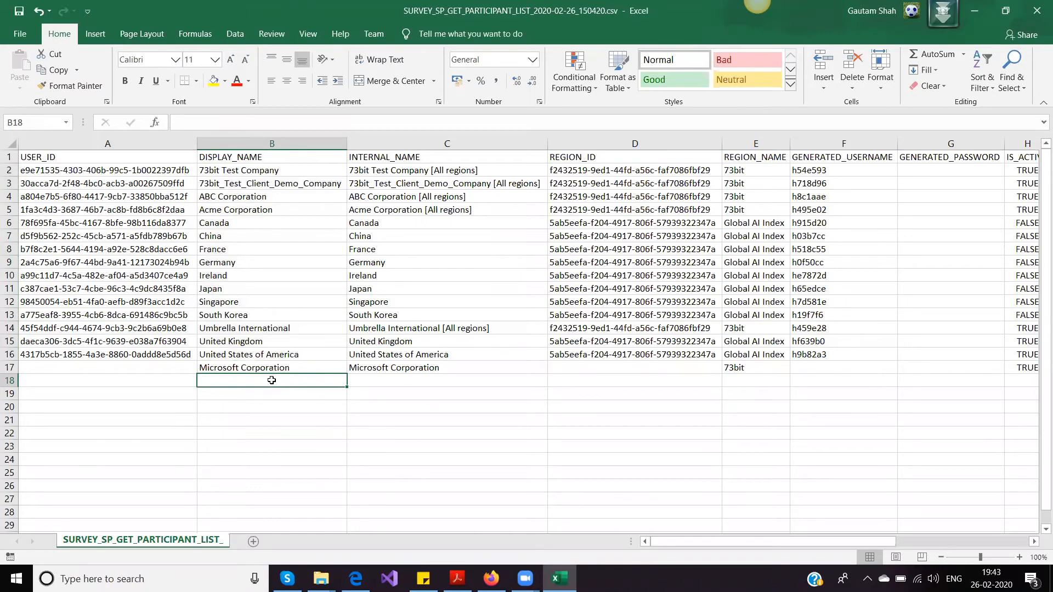
Compare the DISPLAY_NAME and INTERNAL_NAME cells for Microsoft Corporation in row 17 and the row below it
{"action": "left_click", "coordinate": [374, 380]}
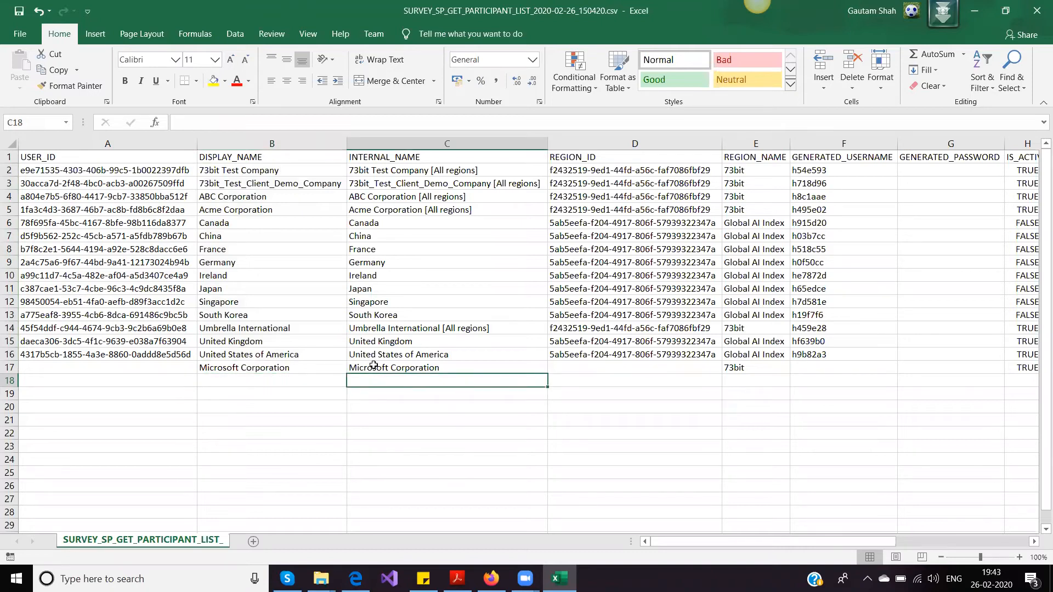
{"action": "left_click", "coordinate": [374, 366]}
{"action": "left_click", "coordinate": [291, 364]}
{"action": "left_click", "coordinate": [375, 367]}
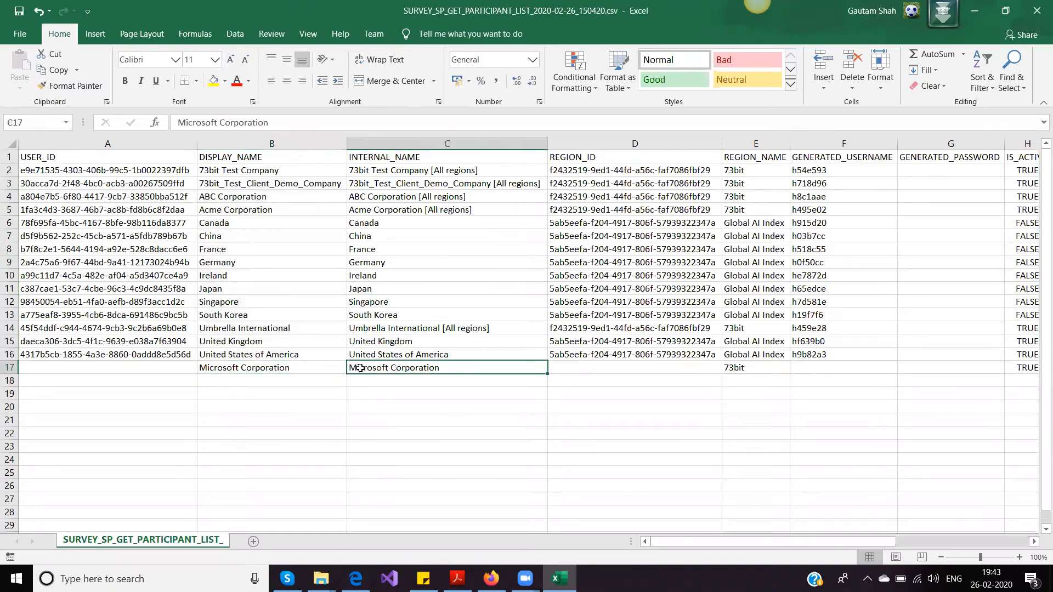
{"action": "left_click", "coordinate": [300, 368]}
{"action": "left_click", "coordinate": [369, 369]}
{"action": "left_click", "coordinate": [317, 369]}
{"action": "left_click", "coordinate": [361, 370]}
{"action": "left_click_drag", "start_coordinate": [329, 379], "coordinate": [383, 379]}
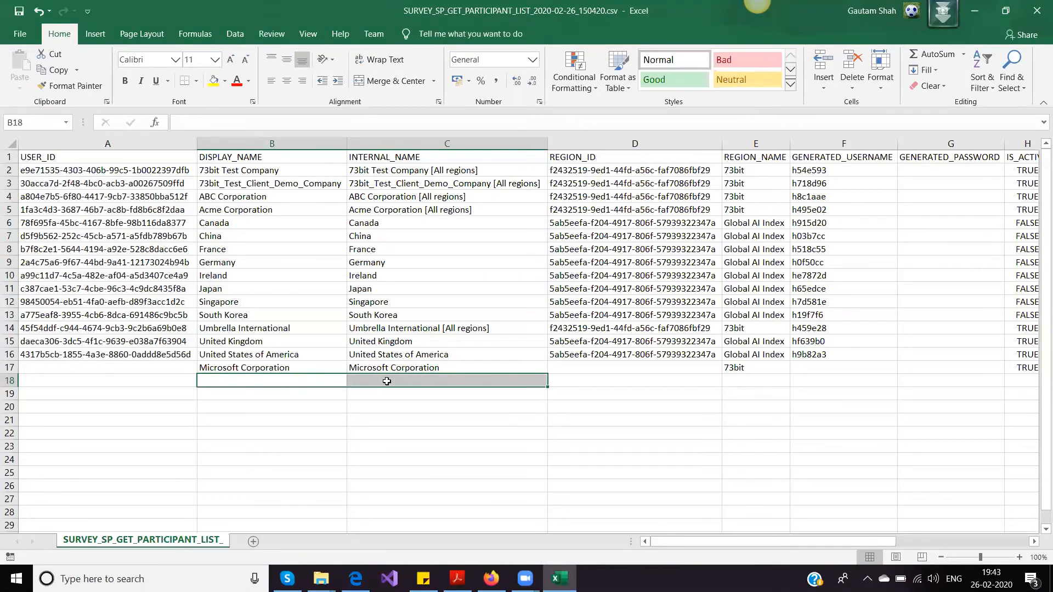
Read the FAQ question on INTERNAL_NAME in the PDF and check Microsoft Corporation's cells B17 and C17 in the Excel CSV
{"action": "key", "text": "alt+Tab"}
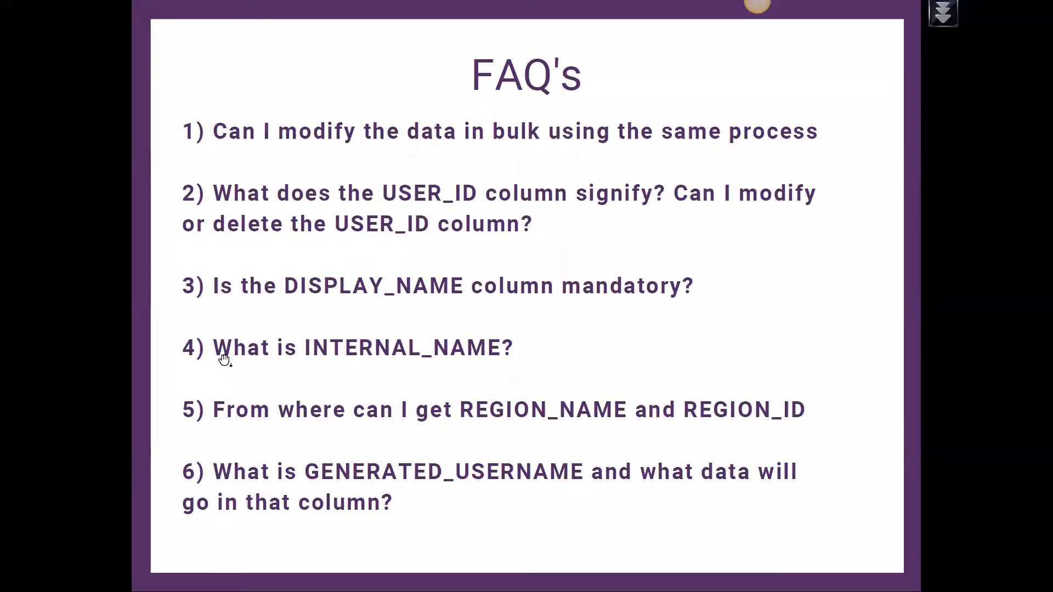
{"action": "key", "text": "alt+Tab"}
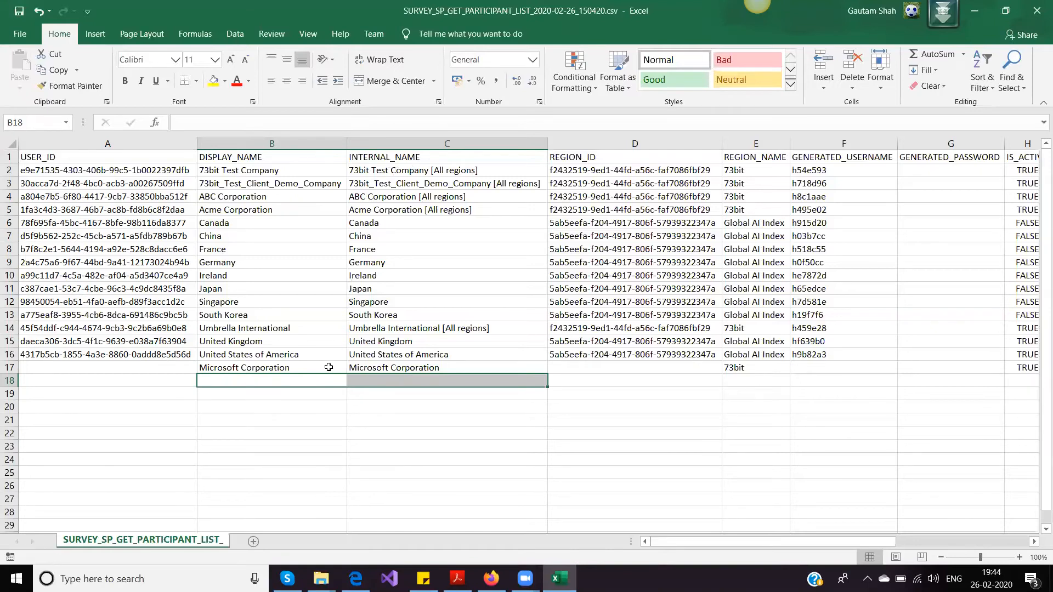
{"action": "left_click", "coordinate": [379, 367]}
{"action": "left_click", "coordinate": [306, 368]}
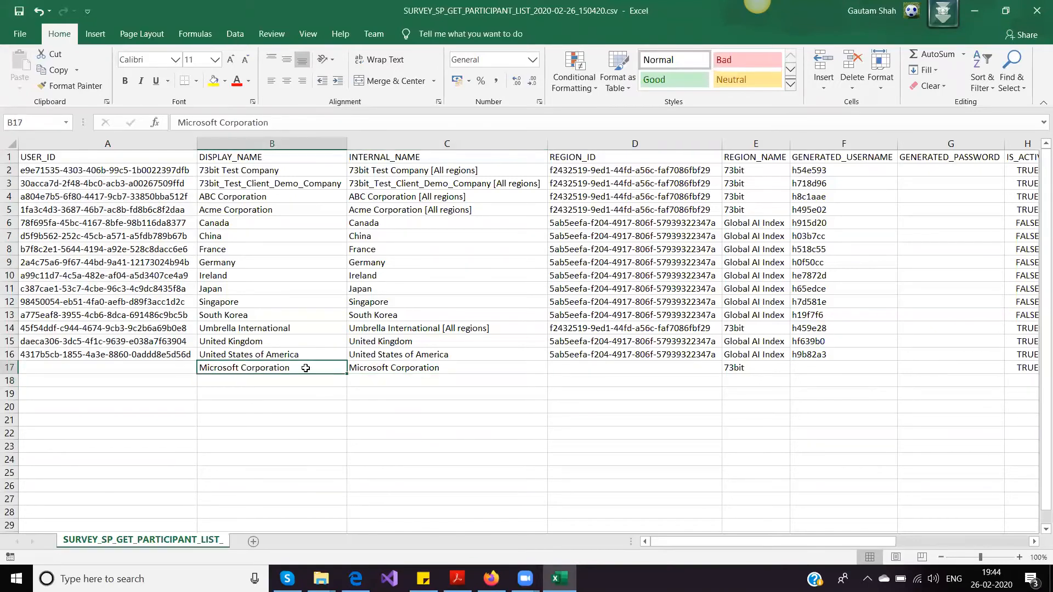
{"action": "left_click", "coordinate": [376, 368]}
Read the FAQ question on REGION_NAME and REGION_ID, then examine both region columns in the Excel CSV down to row 17
{"action": "key", "text": "alt+Tab"}
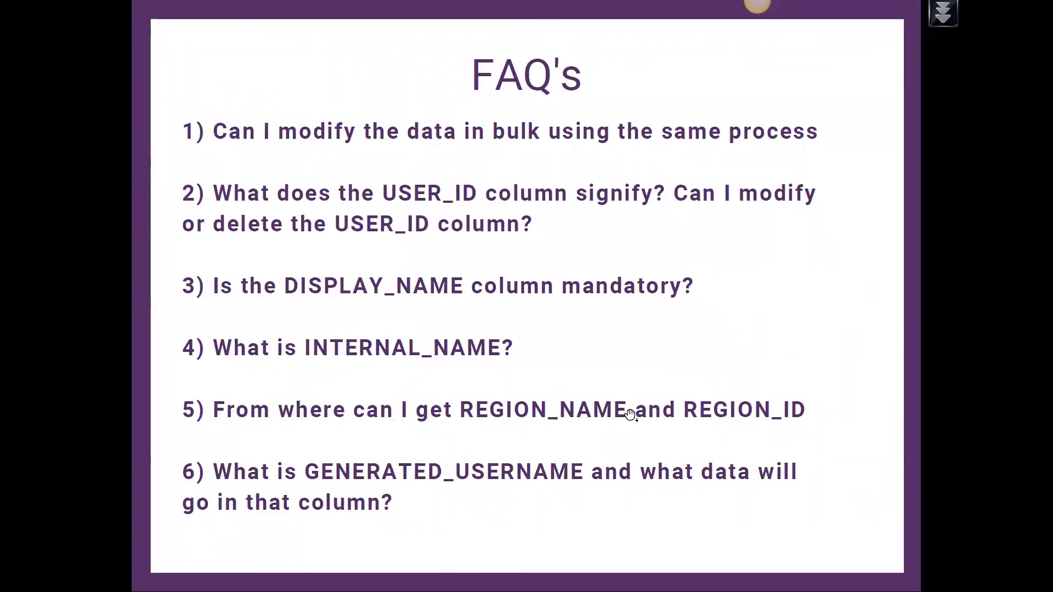
{"action": "key", "text": "alt+Tab"}
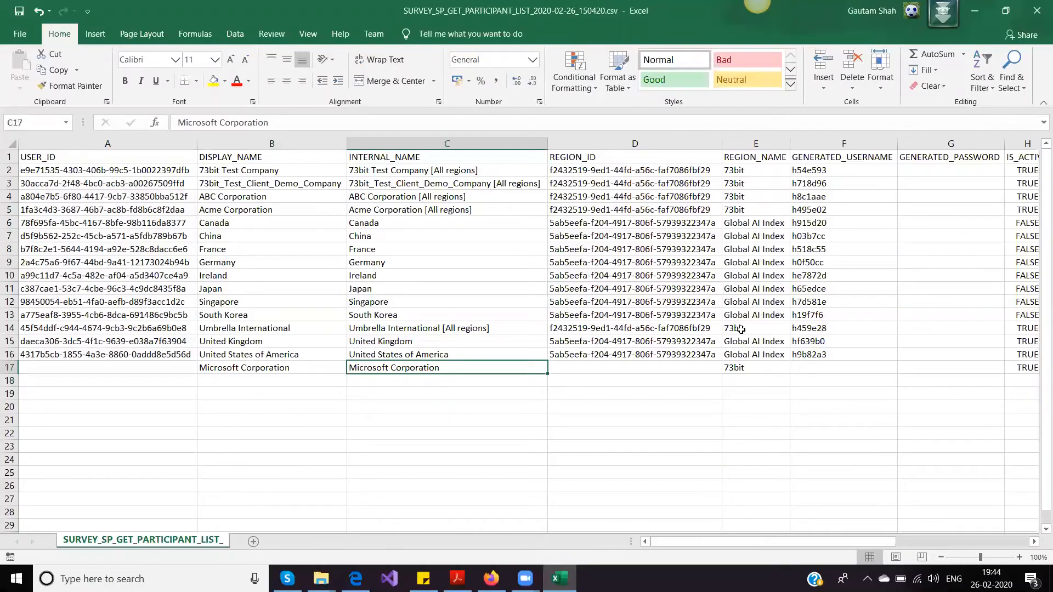
{"action": "left_click", "coordinate": [749, 366]}
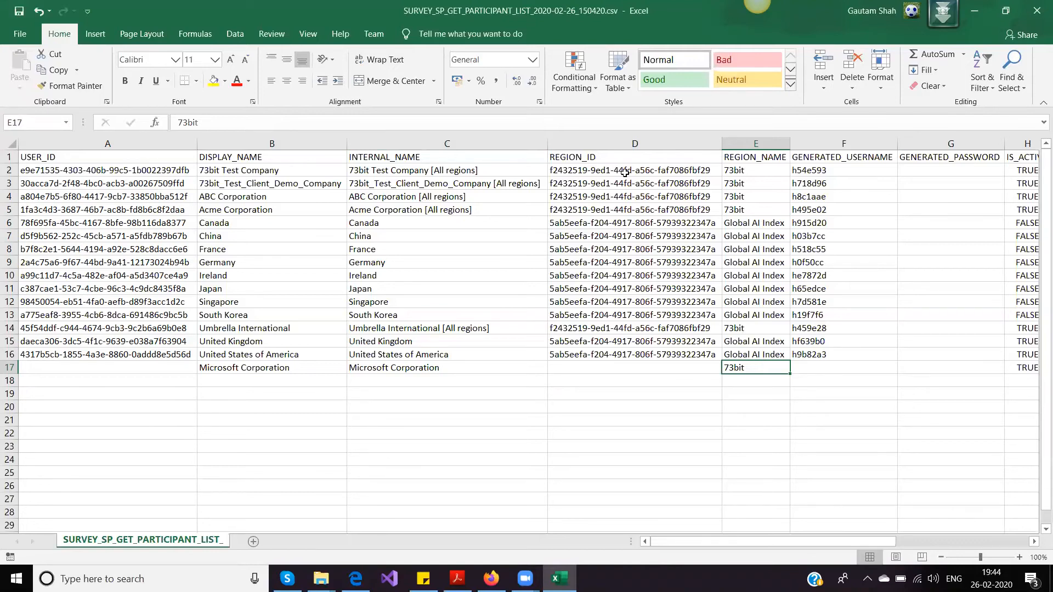
{"action": "left_click_drag", "start_coordinate": [625, 172], "coordinate": [751, 368]}
{"action": "left_click", "coordinate": [750, 368]}
{"action": "left_click", "coordinate": [573, 327]}
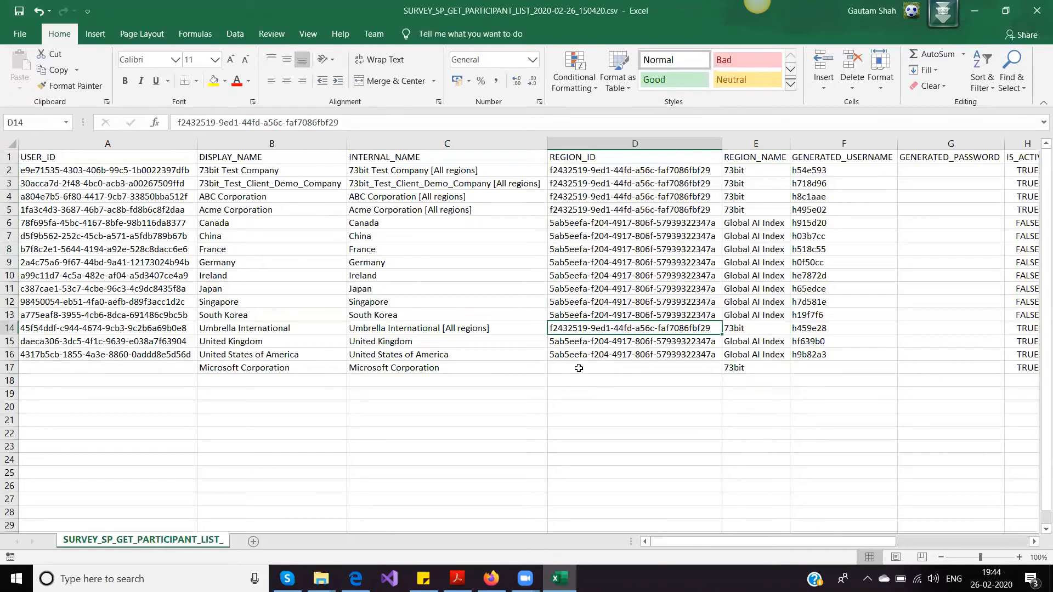
{"action": "left_click", "coordinate": [580, 369]}
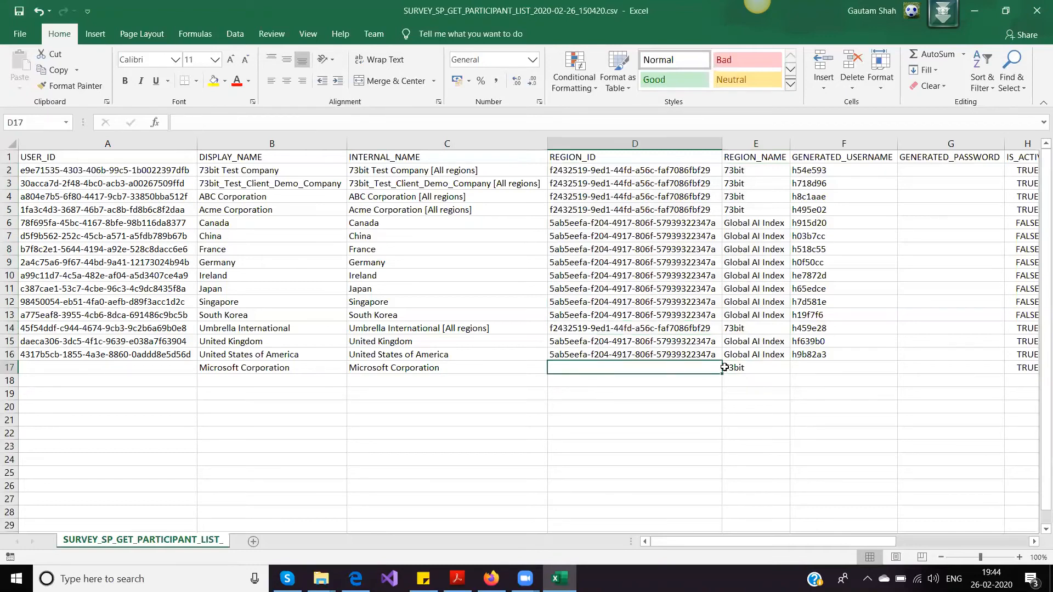
Check Microsoft Corporation's region cells in row 17 of the CSV and open Probench's Manage Regions page in a new Firefox tab
{"action": "left_click", "coordinate": [741, 369]}
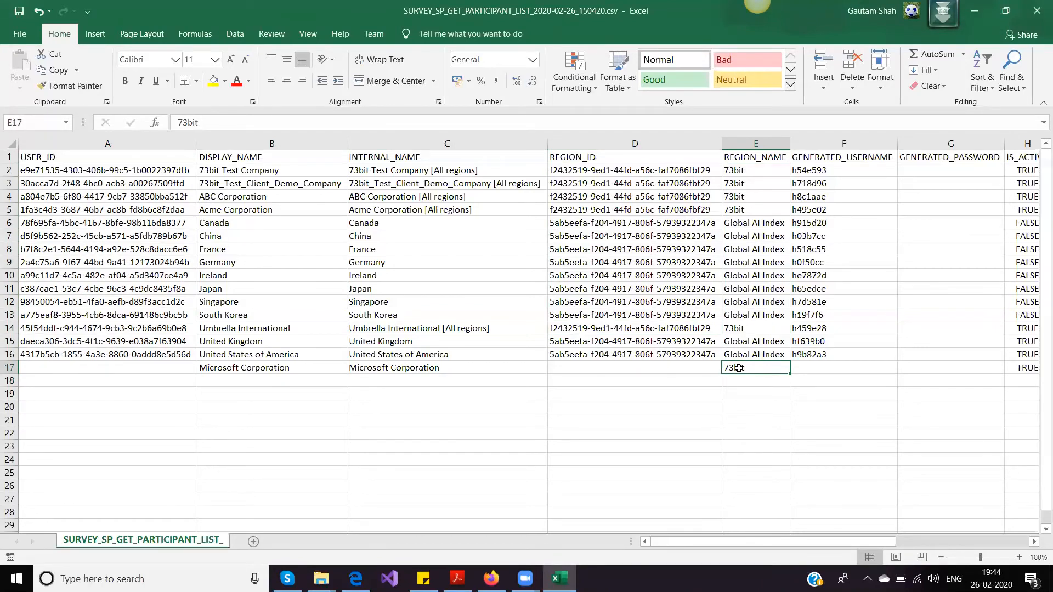
{"action": "left_click", "coordinate": [633, 366]}
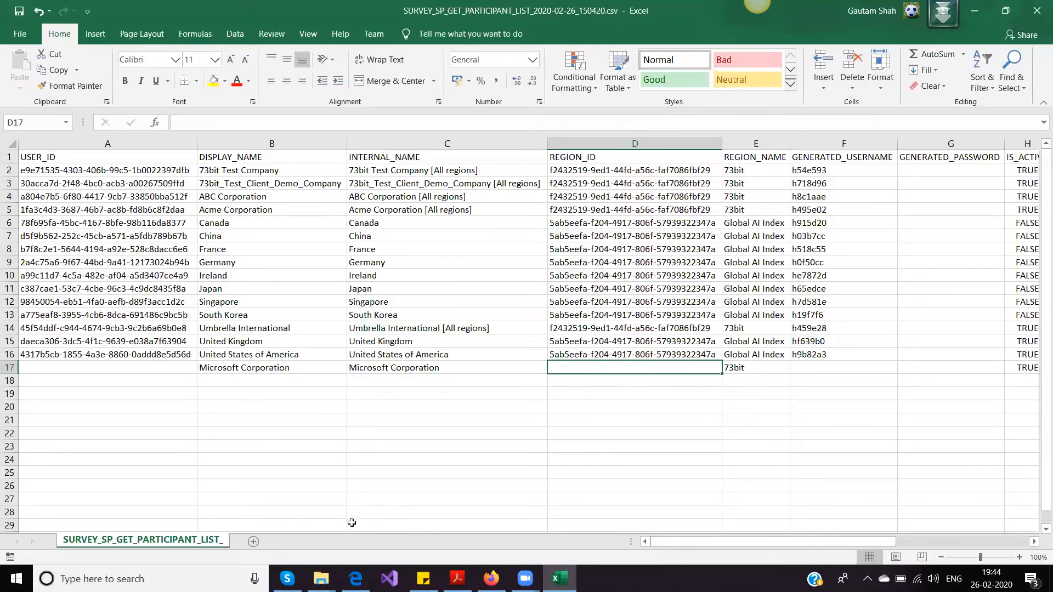
{"action": "left_click", "coordinate": [491, 578]}
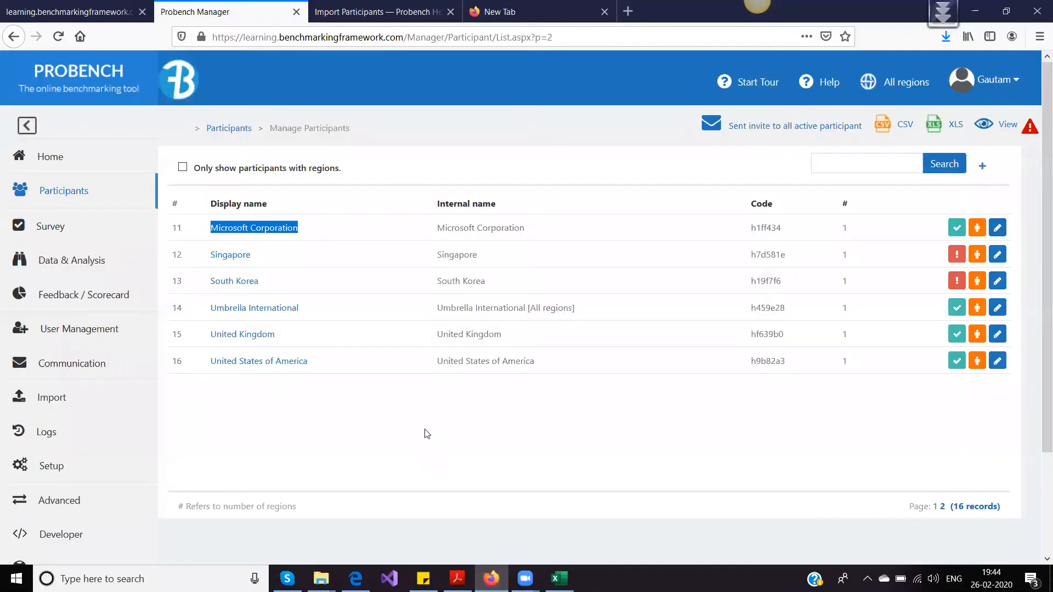
{"action": "scroll", "coordinate": [108, 359], "scroll_direction": "down", "scroll_amount": 3}
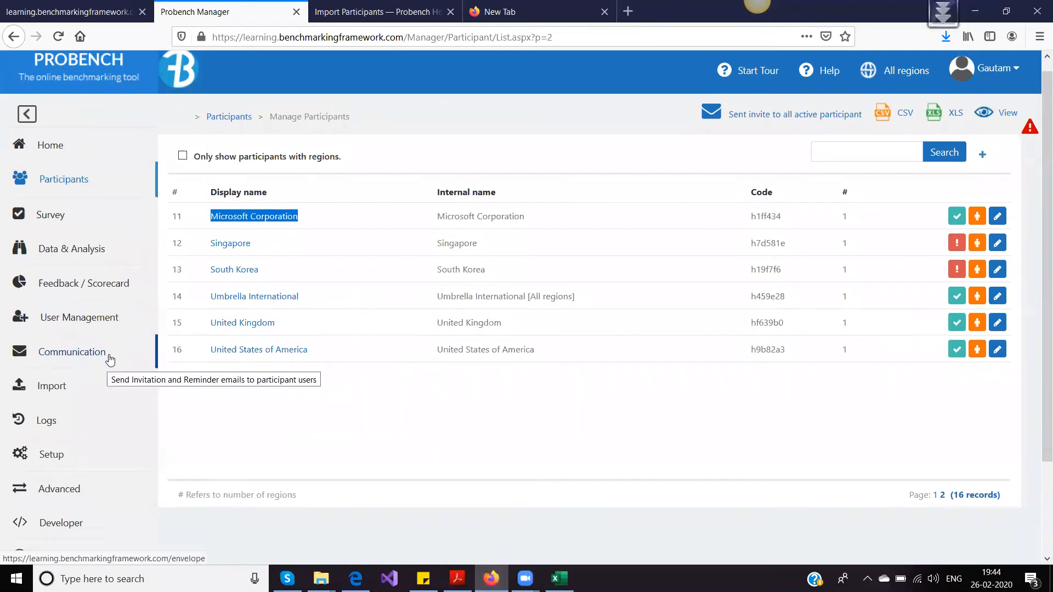
{"action": "left_click", "coordinate": [69, 347]}
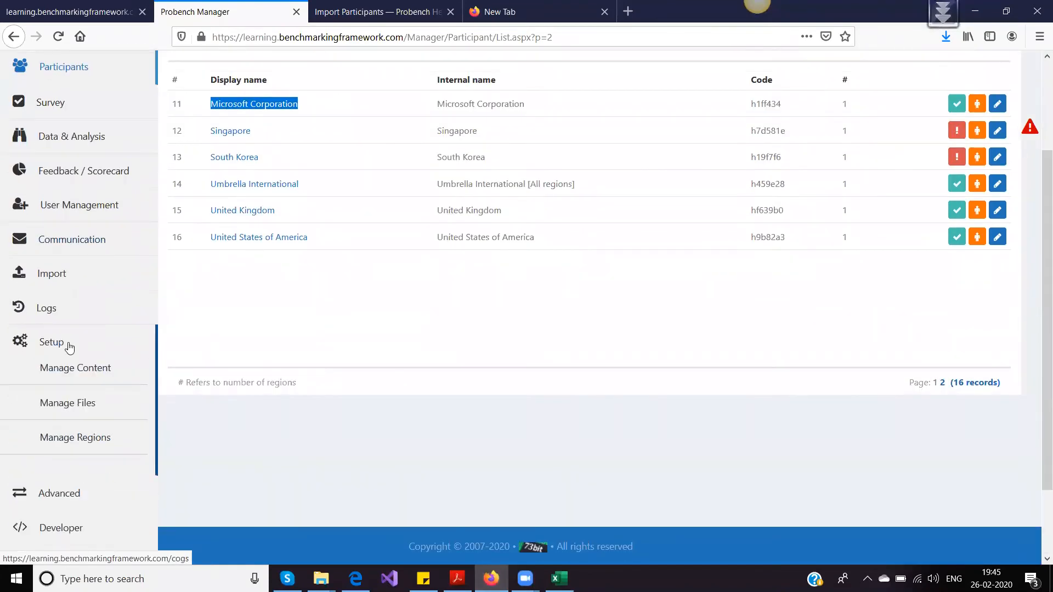
{"action": "scroll", "coordinate": [74, 329], "scroll_direction": "down", "scroll_amount": 3}
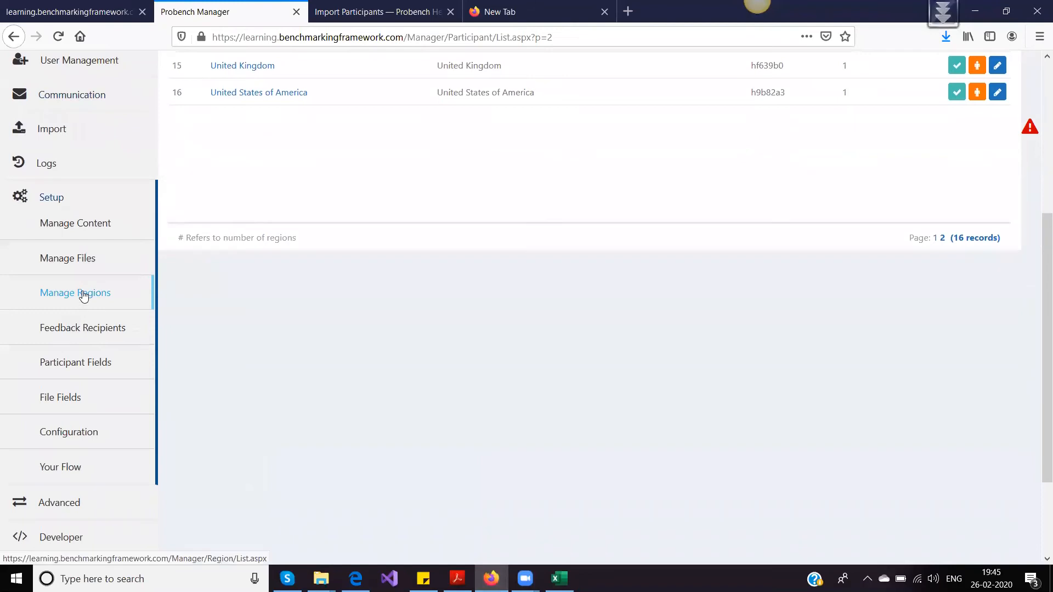
{"action": "right_click", "coordinate": [84, 296]}
{"action": "left_click", "coordinate": [143, 300]}
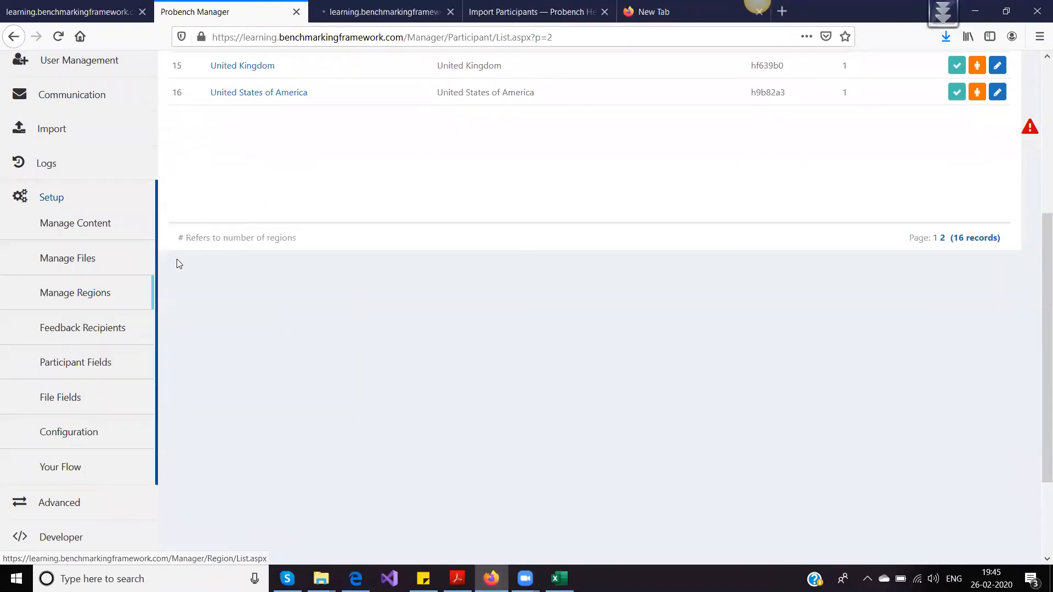
{"action": "left_click", "coordinate": [317, 17]}
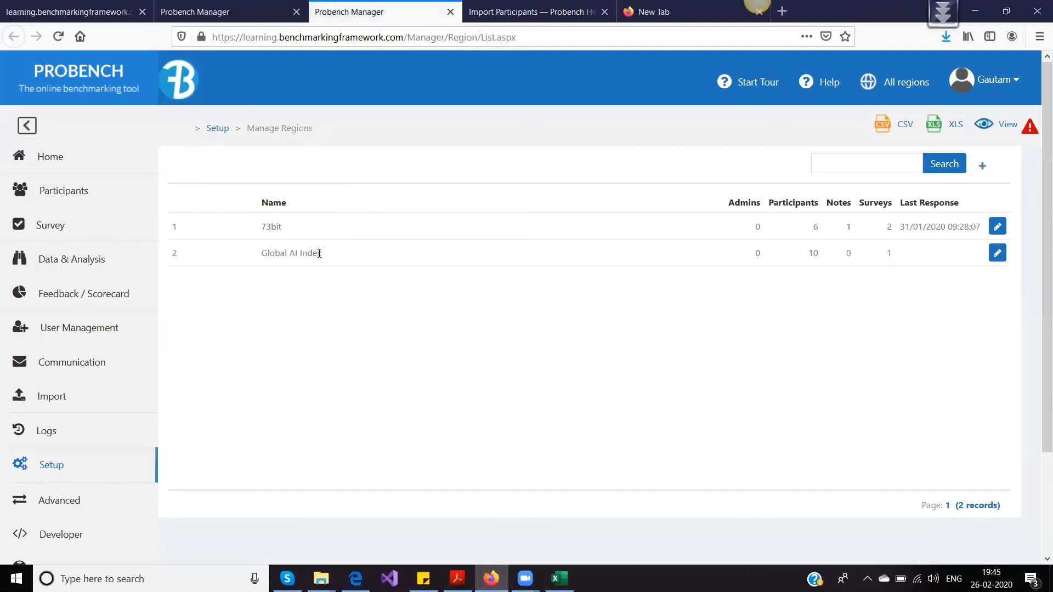
Copy the region name 73bit from the Manage Regions list into Microsoft Corporation's REGION_NAME cell E17 in the Excel CSV
{"action": "left_click_drag", "start_coordinate": [262, 225], "coordinate": [290, 229]}
{"action": "left_click", "coordinate": [337, 256]}
{"action": "triple_click", "coordinate": [337, 256]}
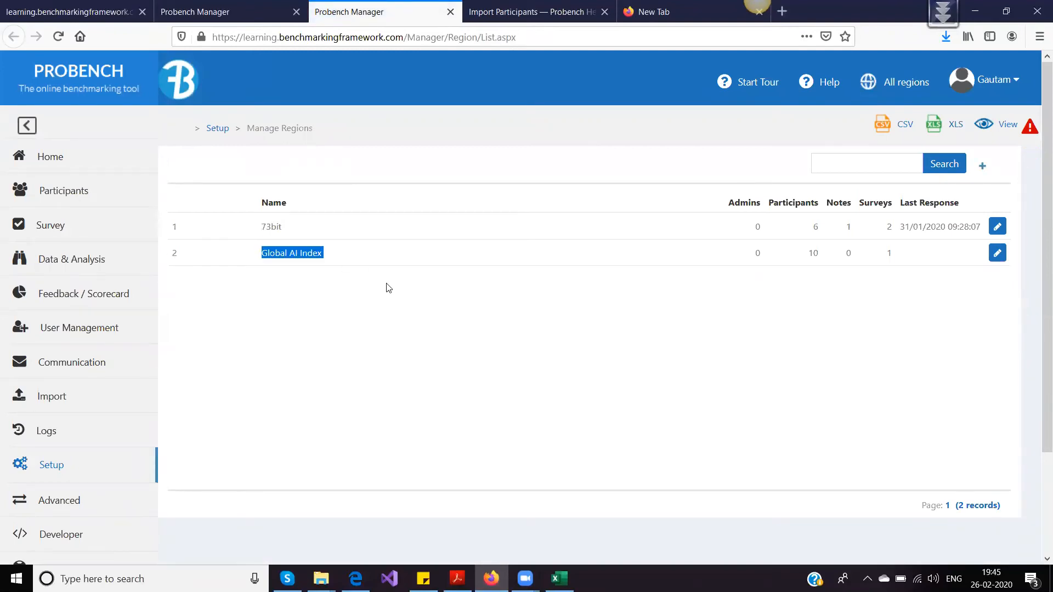
{"action": "left_click", "coordinate": [277, 226]}
{"action": "left_click_drag", "start_coordinate": [262, 226], "coordinate": [283, 226]}
{"action": "key", "text": "ctrl+c"}
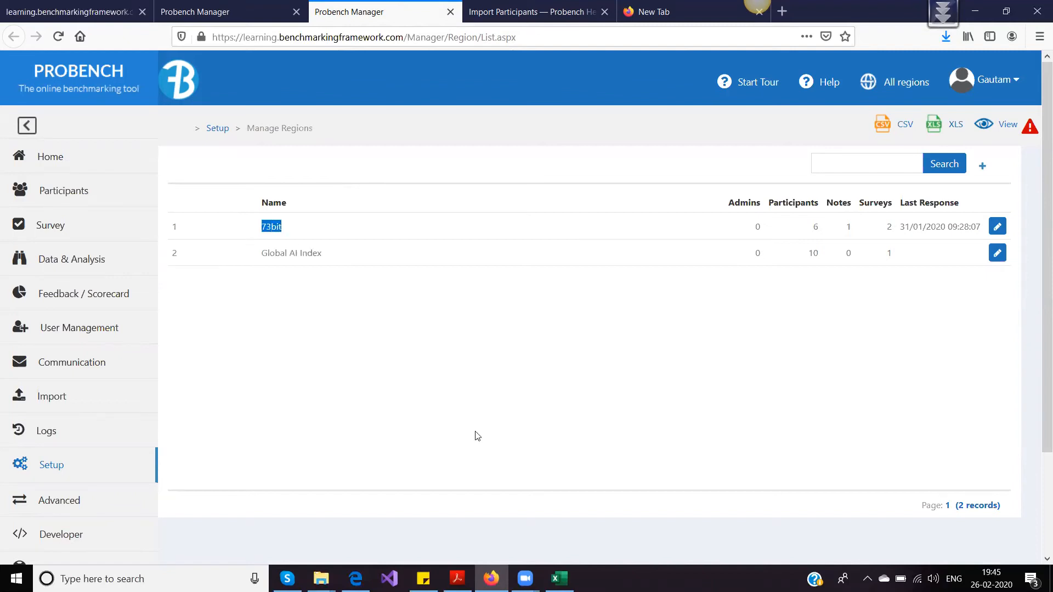
{"action": "left_click", "coordinate": [559, 578]}
{"action": "left_click", "coordinate": [756, 367]}
{"action": "key", "text": "ctrl+v"}
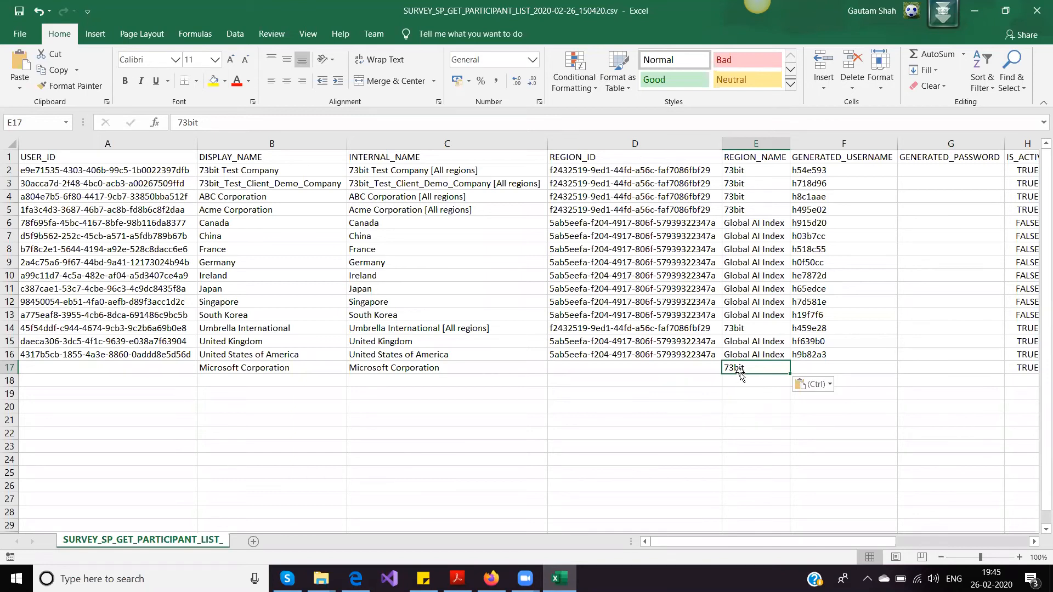
Switch back to Firefox, open the 73bit region's edit page and highlight its ID
{"action": "key", "text": "alt+Tab"}
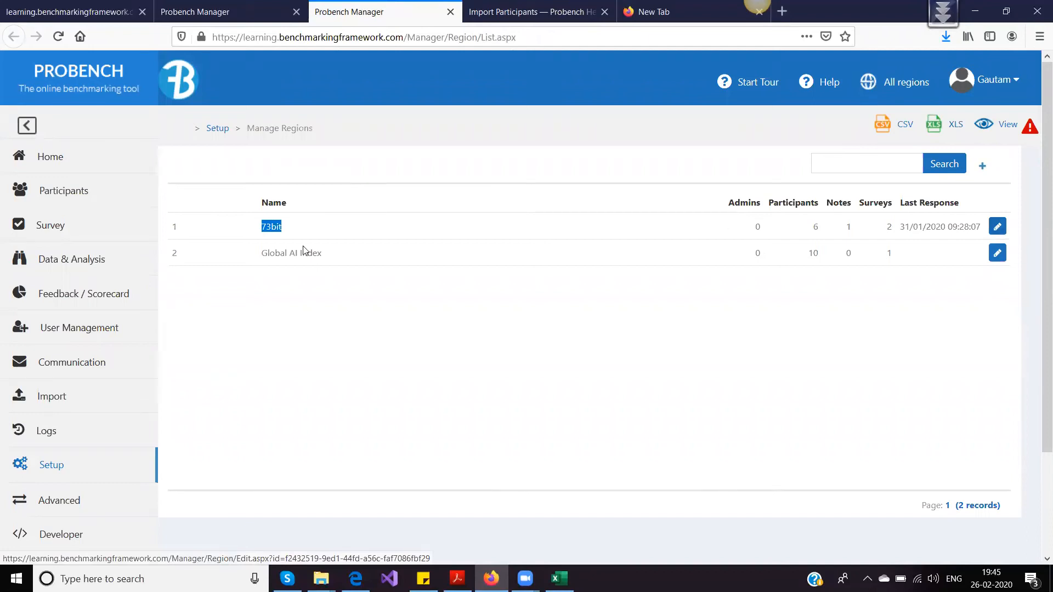
{"action": "left_click", "coordinate": [996, 225]}
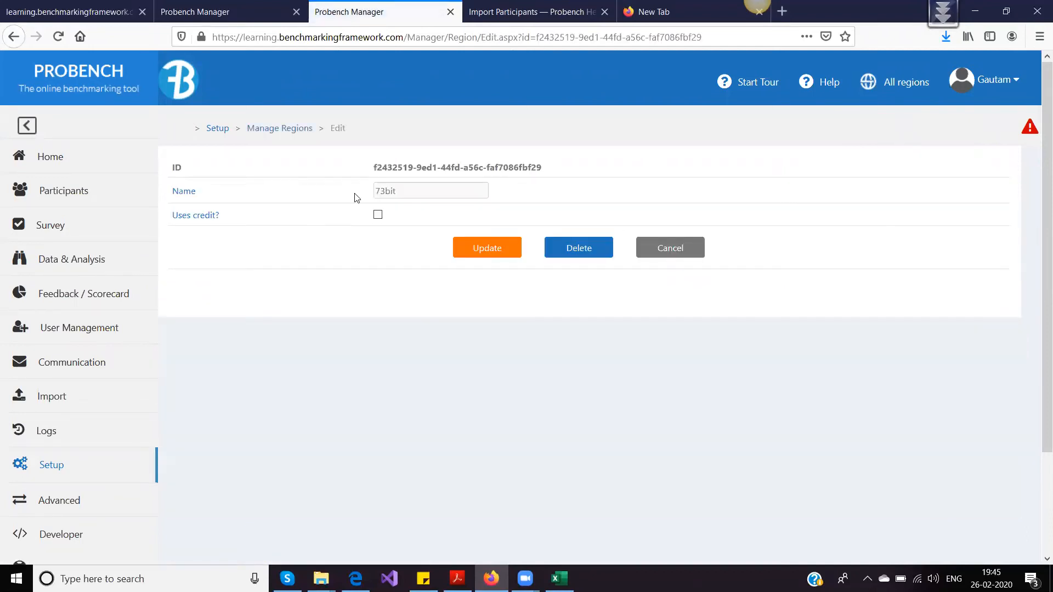
{"action": "left_click_drag", "start_coordinate": [374, 169], "coordinate": [547, 173]}
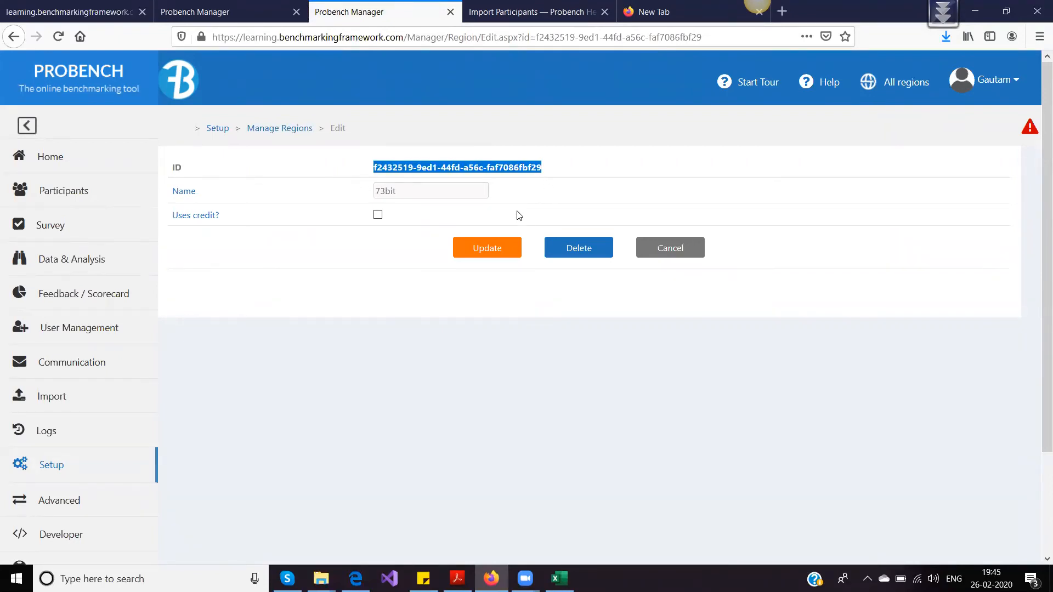
Compare the 73bit region's ID in Probench with Umbrella International's REGION_ID and REGION_NAME cells in row 14 of the Excel CSV
{"action": "key", "text": "alt+Tab"}
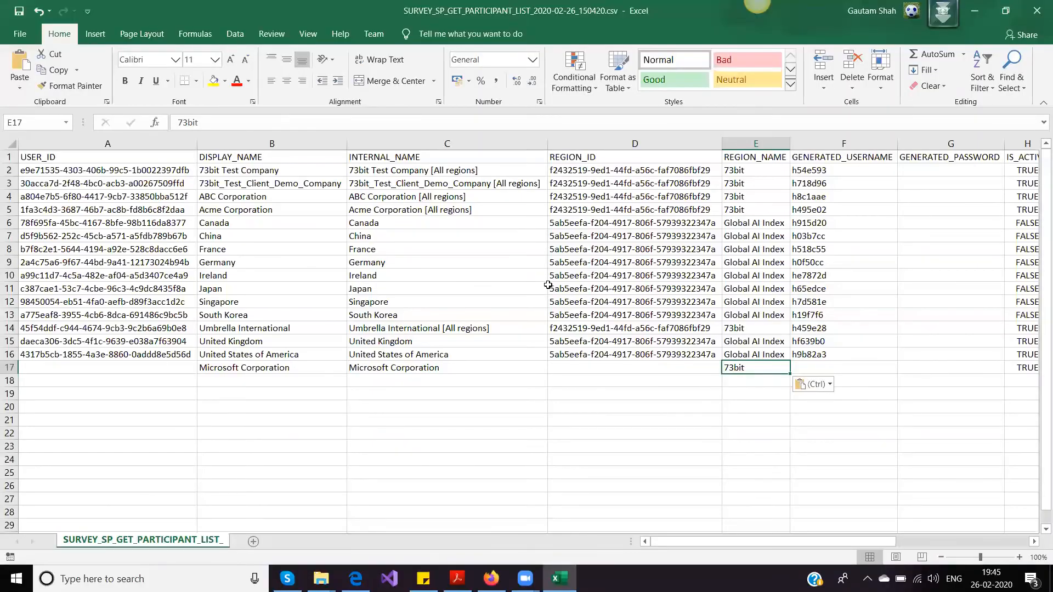
{"action": "left_click", "coordinate": [561, 328]}
{"action": "left_click_drag", "start_coordinate": [742, 326], "coordinate": [600, 326]}
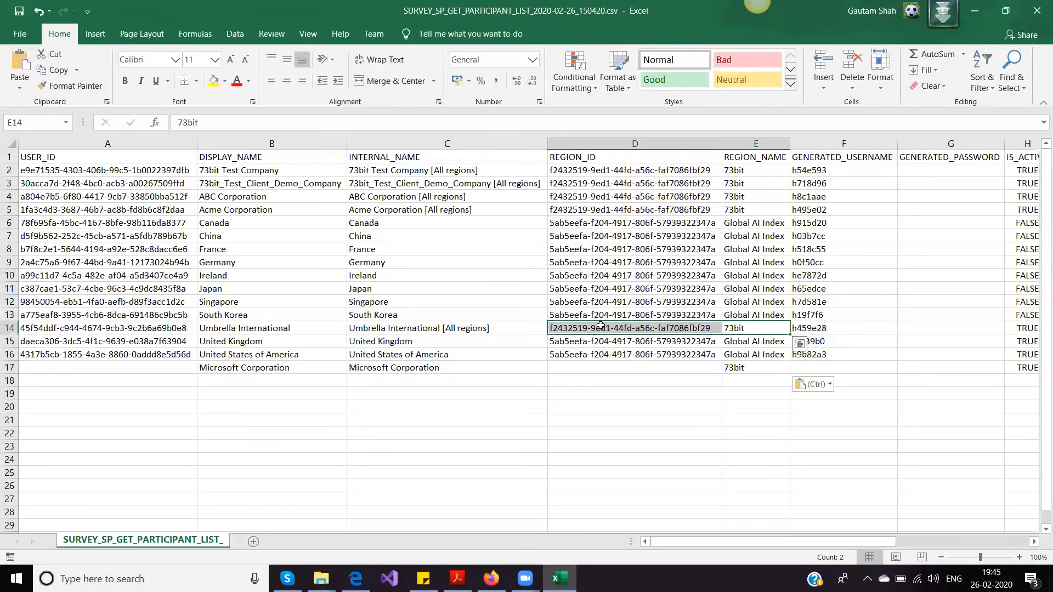
{"action": "left_click", "coordinate": [579, 326]}
{"action": "key", "text": "alt+Tab"}
{"action": "left_click_drag", "start_coordinate": [375, 167], "coordinate": [542, 174]}
{"action": "key", "text": "alt+Tab"}
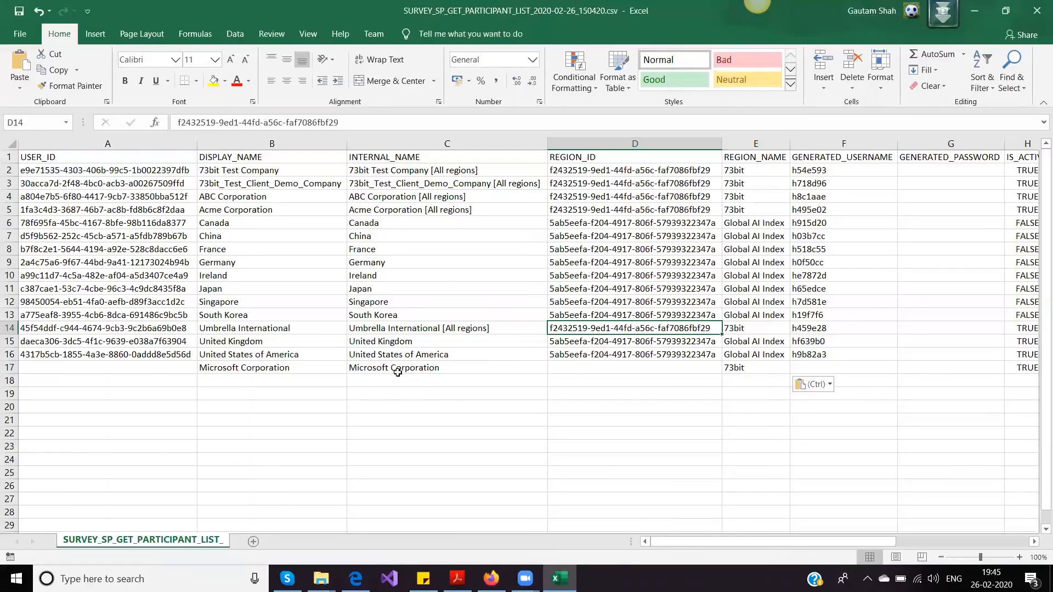
Read the FAQ question on GENERATED_USERNAME in the PDF and examine that column in the Excel CSV from row 2 to 17
{"action": "left_click", "coordinate": [456, 578]}
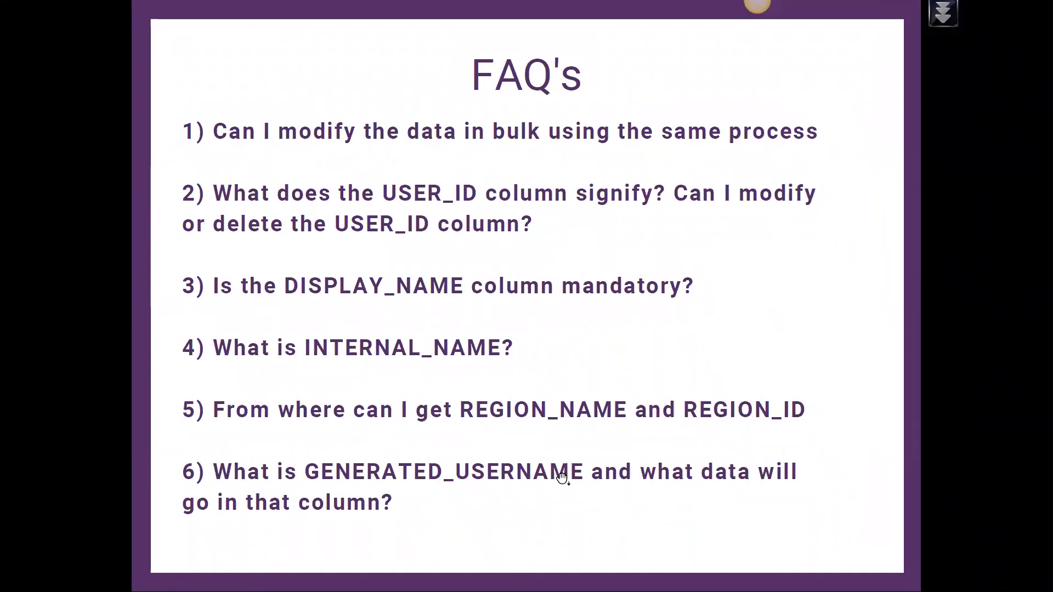
{"action": "key", "text": "alt+Tab"}
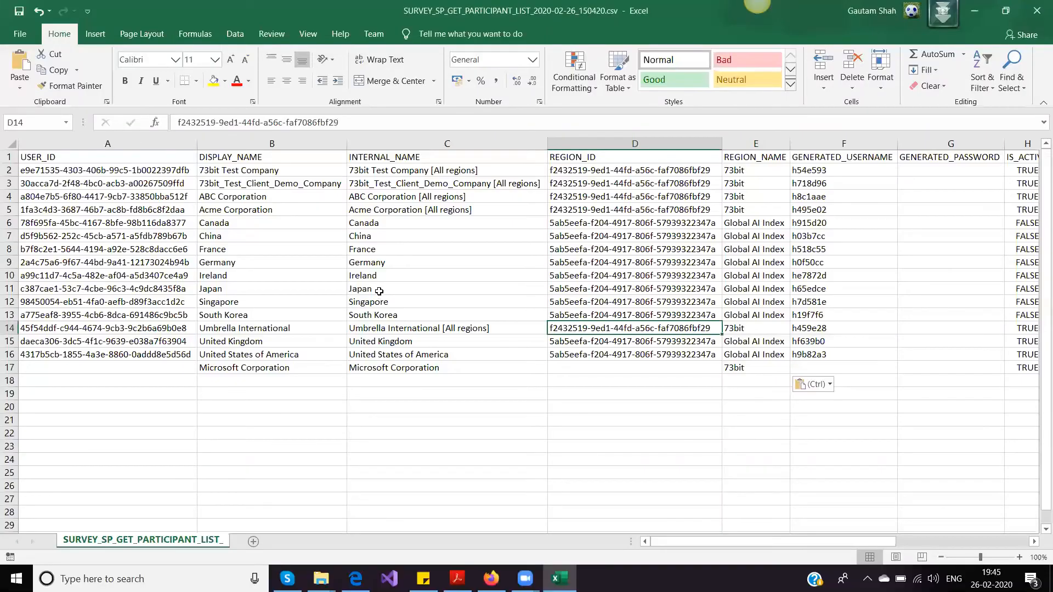
{"action": "left_click", "coordinate": [837, 169]}
{"action": "left_click_drag", "start_coordinate": [837, 170], "coordinate": [840, 367]}
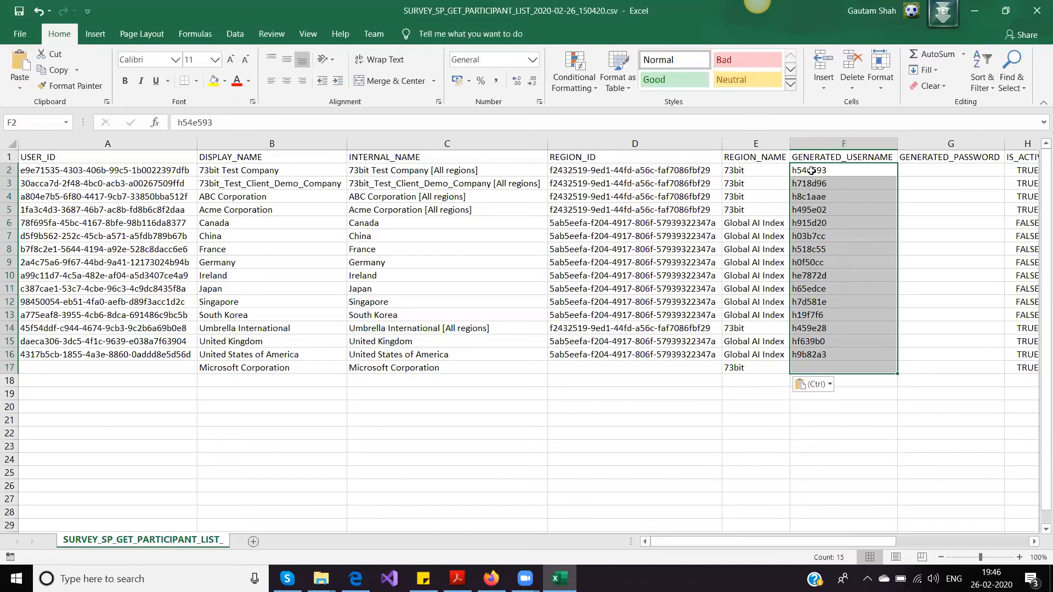
{"action": "left_click", "coordinate": [811, 170]}
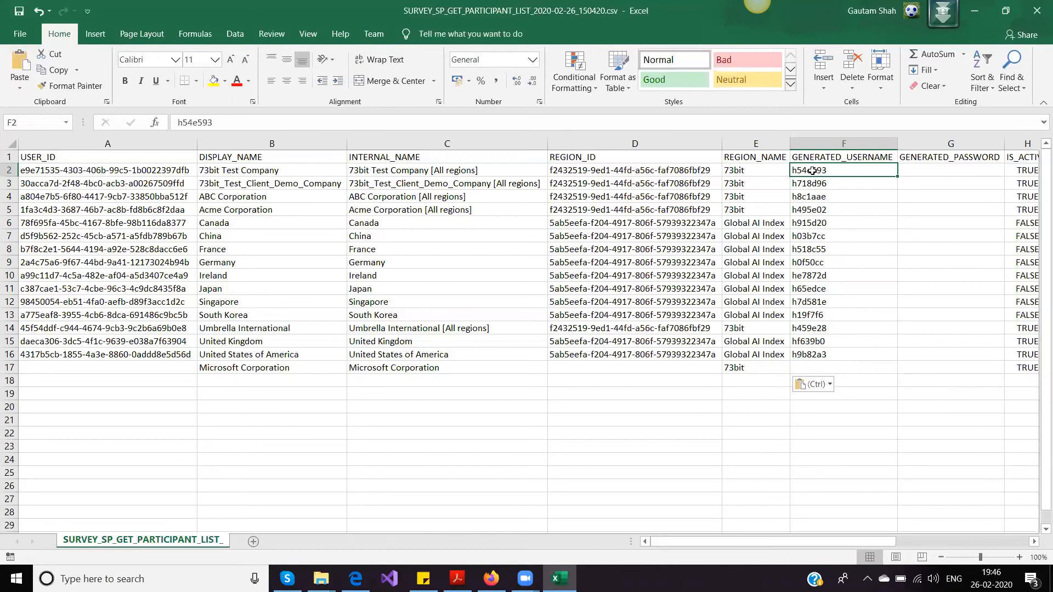
{"action": "left_click_drag", "start_coordinate": [812, 170], "coordinate": [829, 366]}
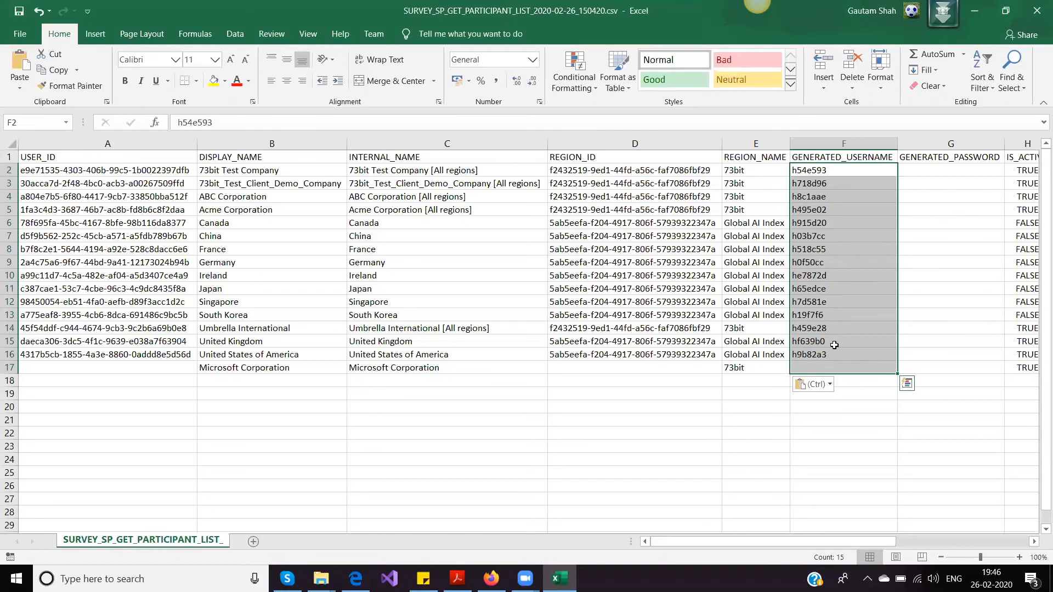
Examine the GENERATED_PASSWORD column of the CSV from its header down to row 16
{"action": "left_click", "coordinate": [934, 170]}
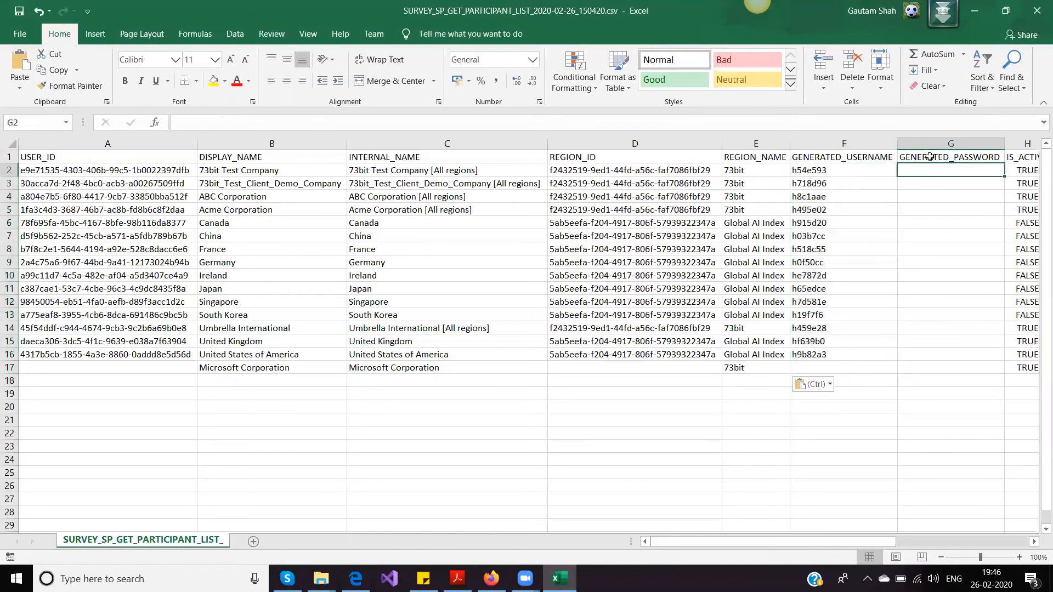
{"action": "left_click_drag", "start_coordinate": [930, 157], "coordinate": [926, 357]}
{"action": "left_click", "coordinate": [916, 351]}
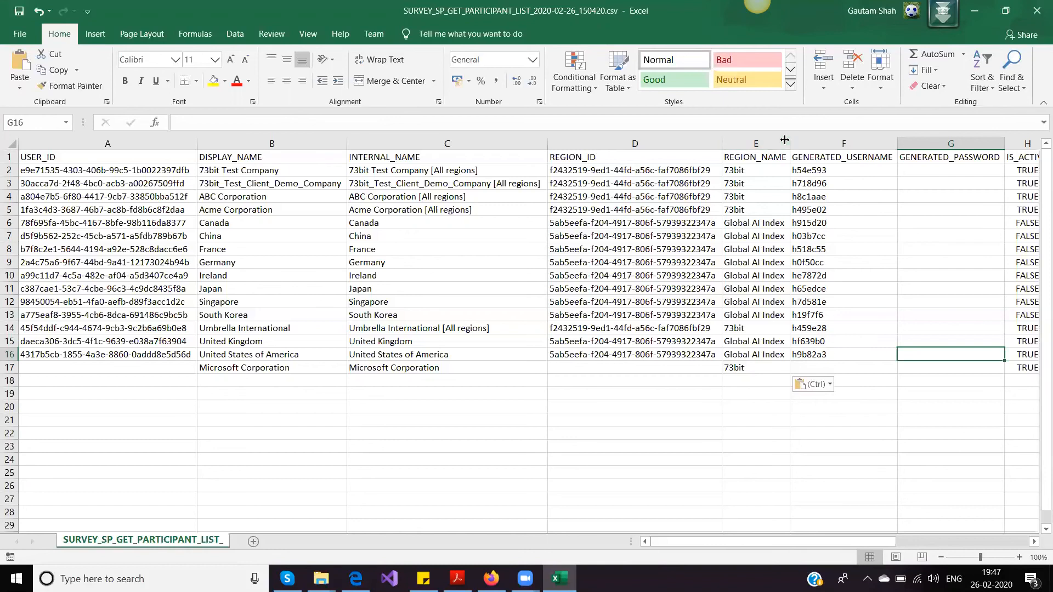
Review the GENERATED_USERNAME and GENERATED_PASSWORD columns together across the participant rows
{"action": "left_click", "coordinate": [838, 168]}
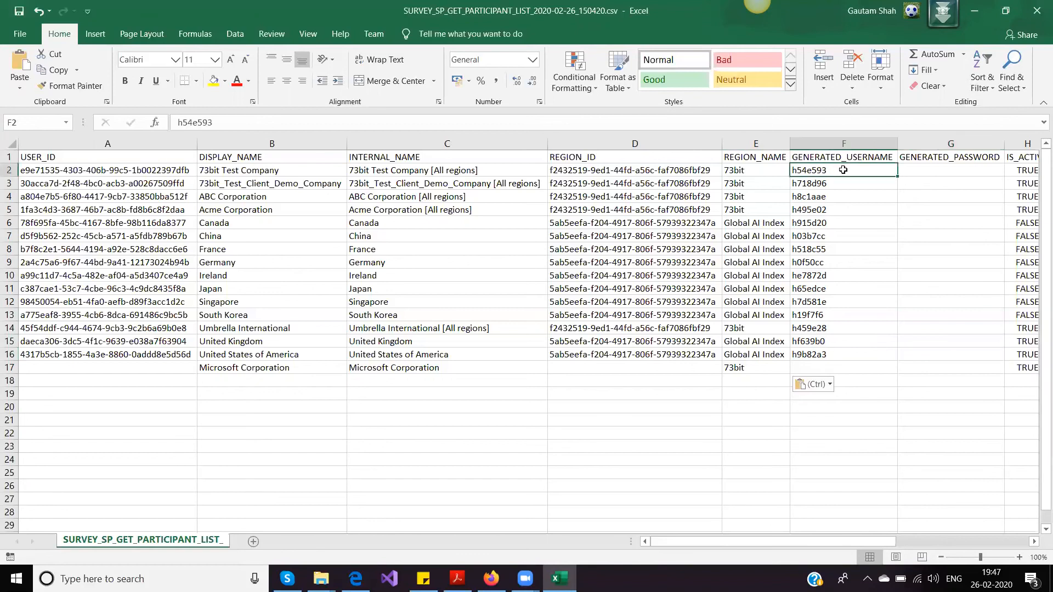
{"action": "left_click", "coordinate": [946, 167]}
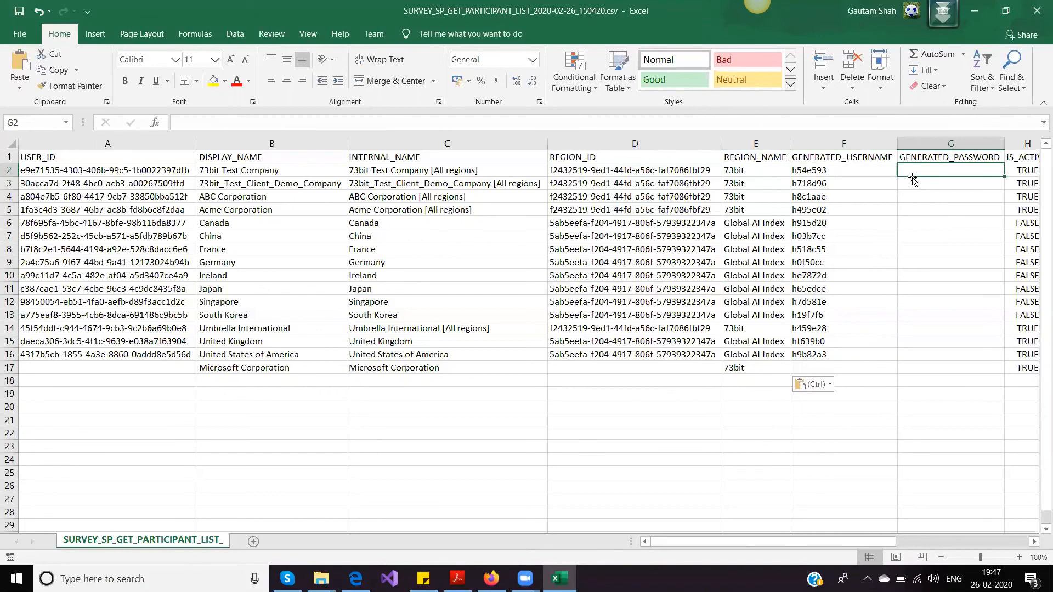
{"action": "left_click_drag", "start_coordinate": [841, 166], "coordinate": [948, 364]}
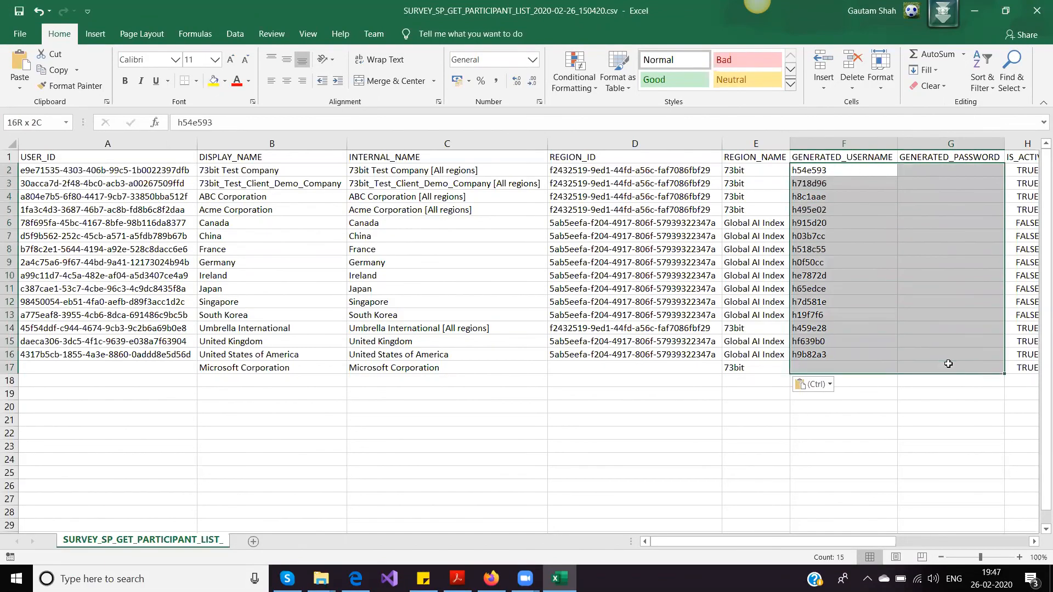
{"action": "left_click_drag", "start_coordinate": [820, 171], "coordinate": [837, 353]}
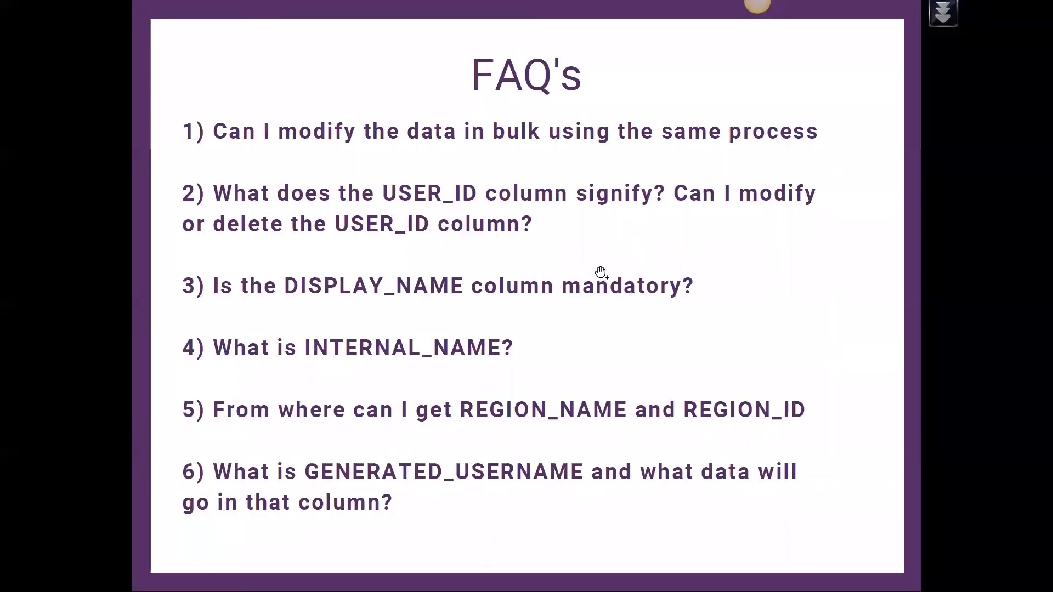
Read FAQ question 7 on the mandatory fields in the PDF and check Microsoft Corporation's name and region cells in row 17 of the CSV
{"action": "left_click", "coordinate": [601, 273]}
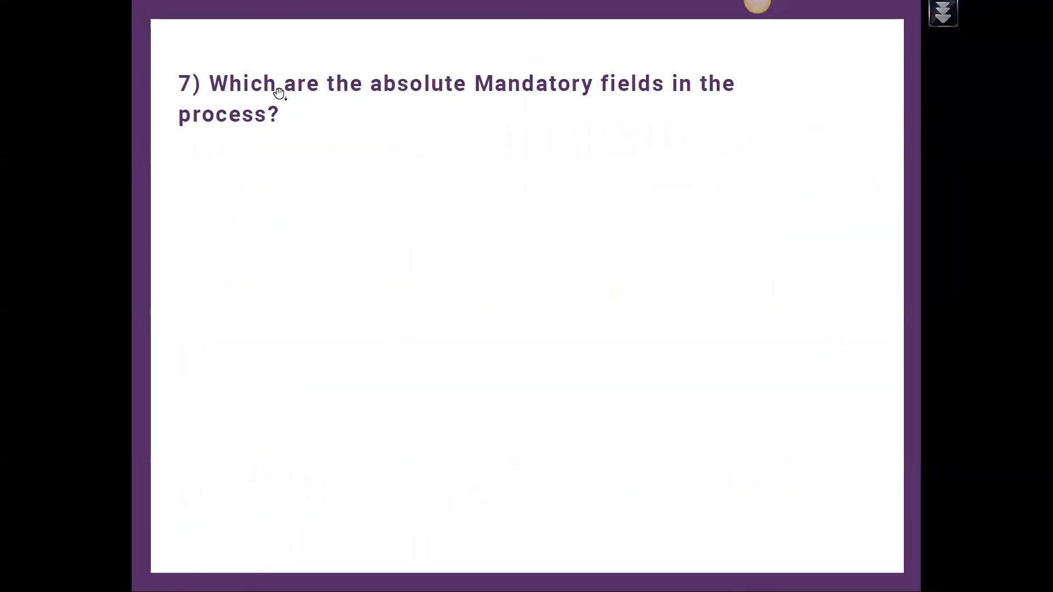
{"action": "key", "text": "alt+Tab"}
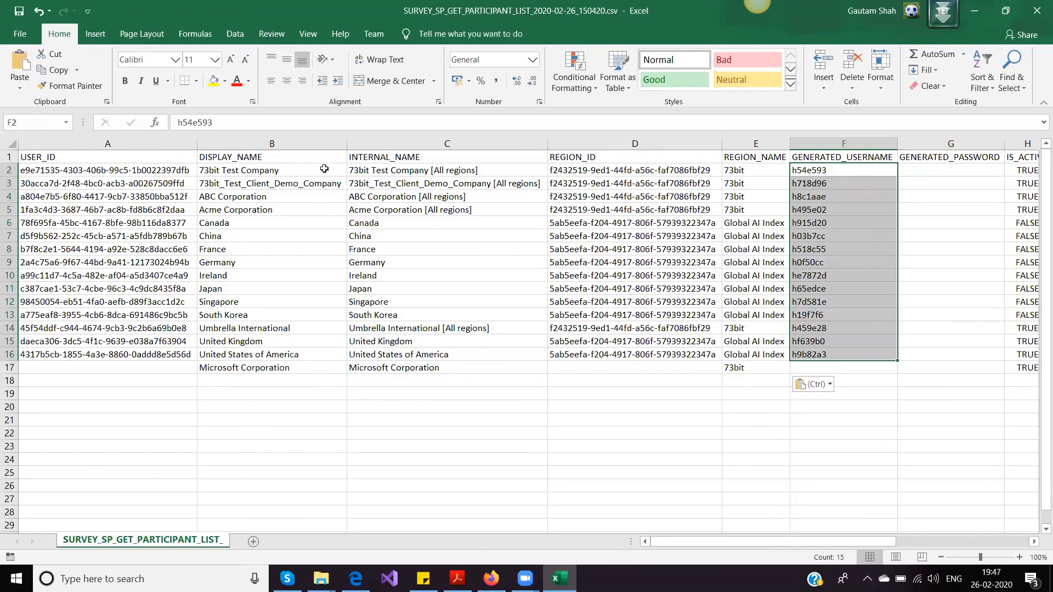
{"action": "left_click", "coordinate": [230, 365]}
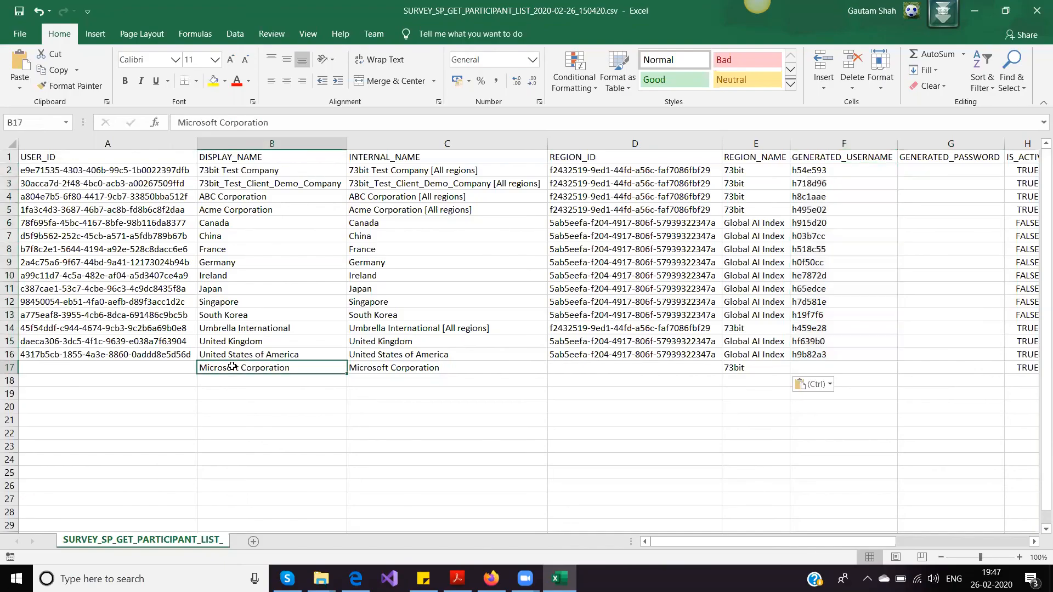
{"action": "left_click_drag", "start_coordinate": [359, 365], "coordinate": [375, 366]}
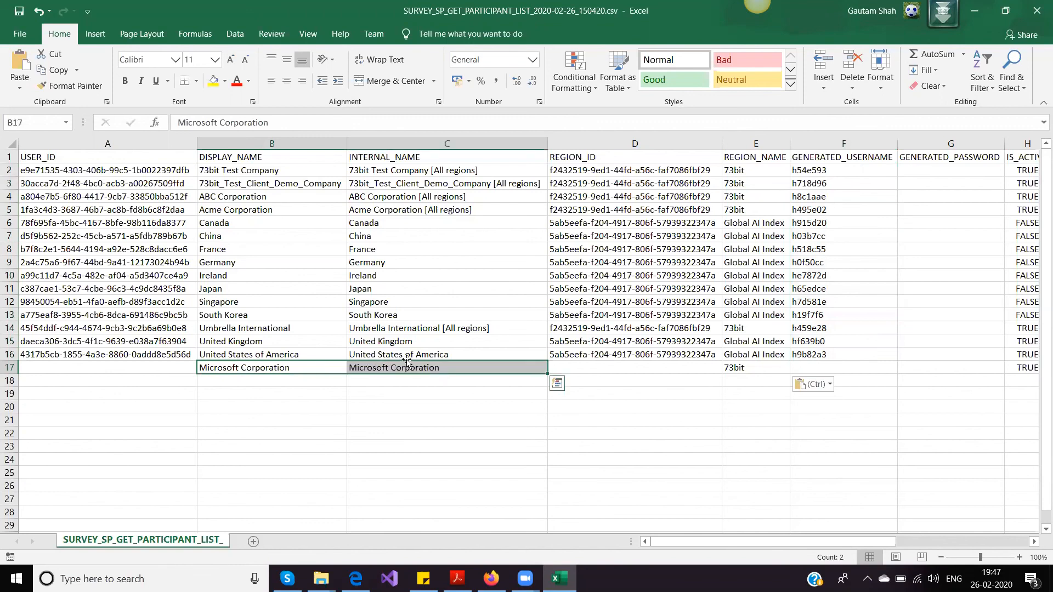
{"action": "left_click_drag", "start_coordinate": [742, 369], "coordinate": [663, 370]}
Check Microsoft Corporation's IS_ACTIVE cell H17 and look over the remaining columns through Country of Origin/ Incorporation and Self-Opt
{"action": "left_click_drag", "start_coordinate": [832, 540], "coordinate": [889, 541]}
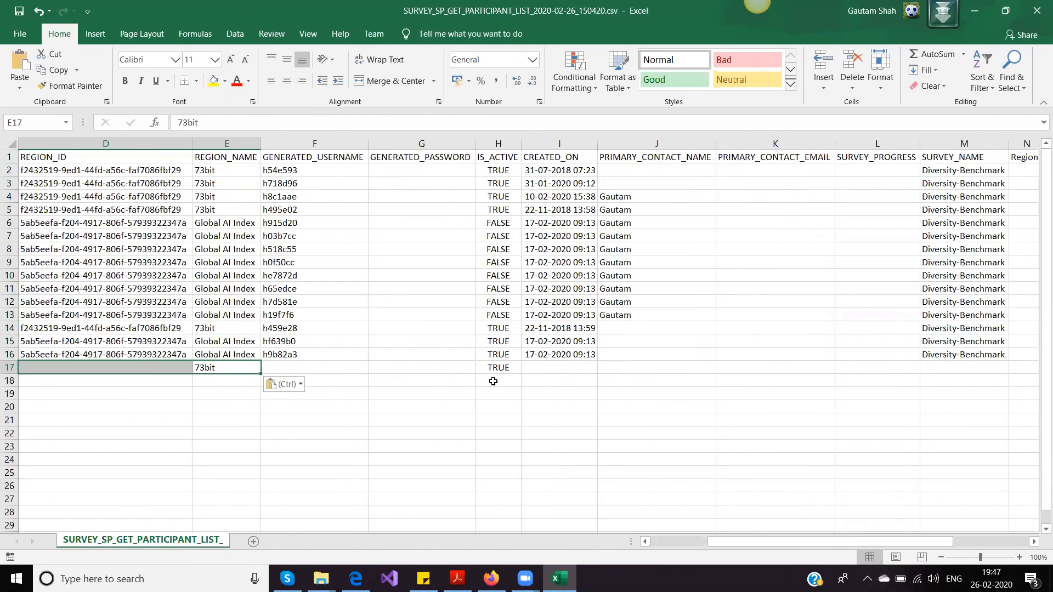
{"action": "left_click", "coordinate": [494, 378]}
{"action": "left_click", "coordinate": [495, 368]}
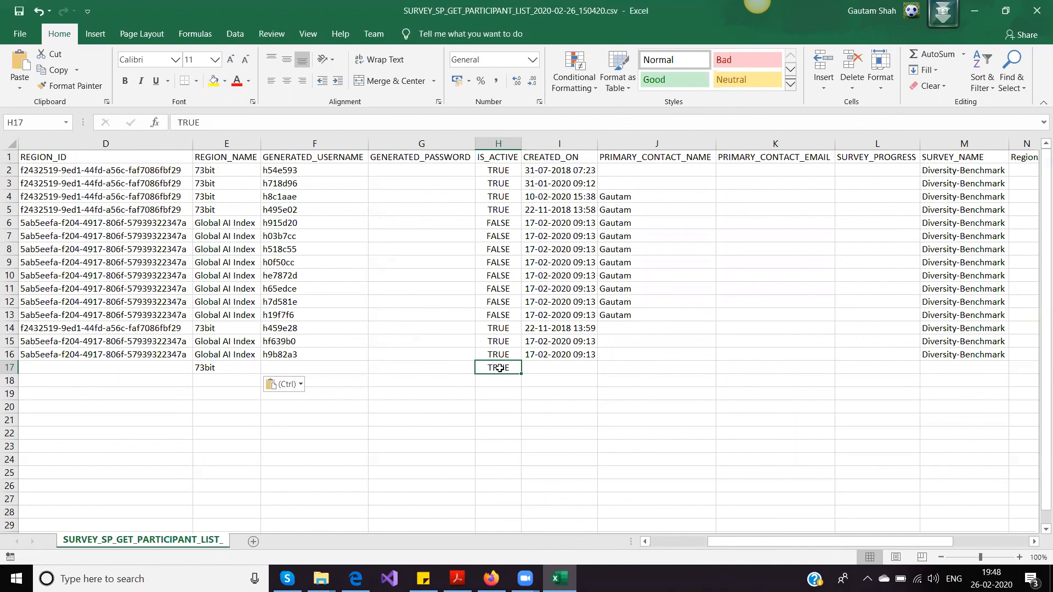
{"action": "left_click_drag", "start_coordinate": [784, 539], "coordinate": [862, 541]}
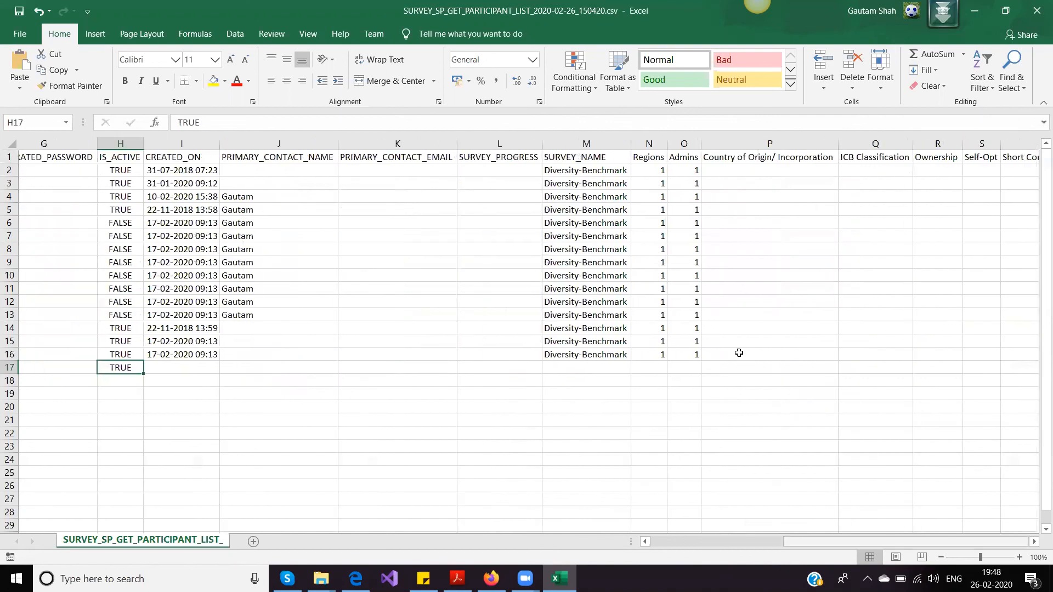
Look over the empty cells under the custom columns from Country of Origin/ Incorporation through Short Company Name in the CSV
{"action": "left_click_drag", "start_coordinate": [688, 171], "coordinate": [949, 355]}
{"action": "left_click", "coordinate": [858, 355]}
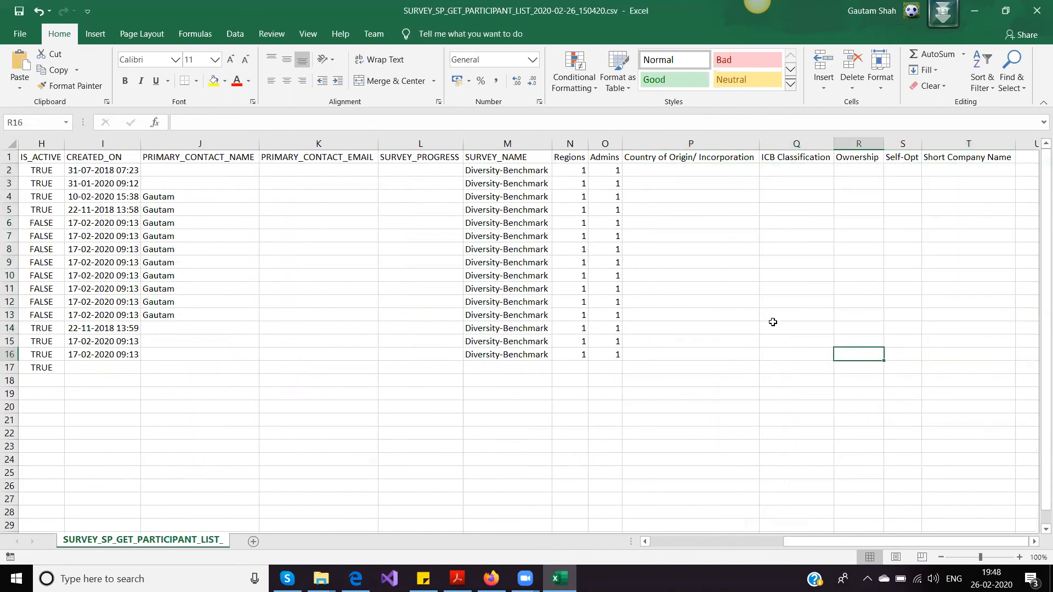
Switch to Probench in Firefox, open Microsoft Corporation's participant record for editing and examine its custom fields from Ownership to Self-Opt
{"action": "left_click", "coordinate": [355, 579]}
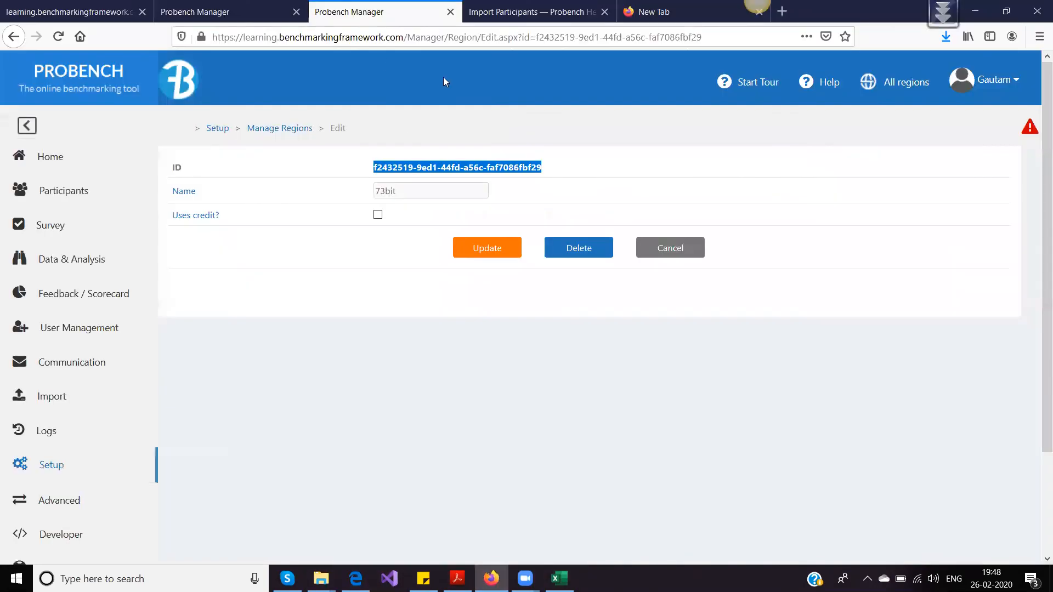
{"action": "left_click", "coordinate": [491, 579]}
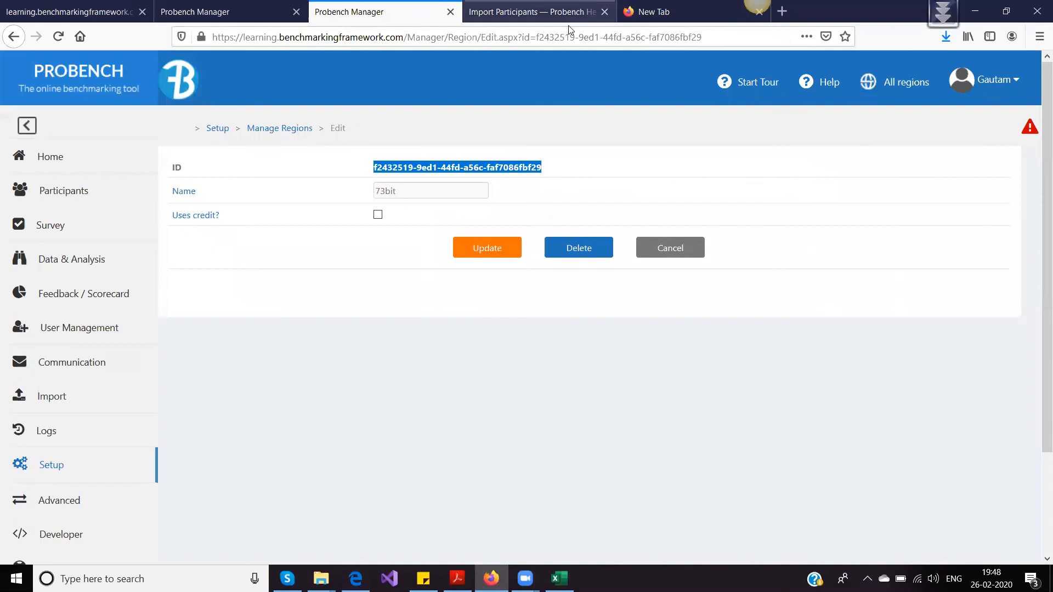
{"action": "left_click", "coordinate": [548, 12]}
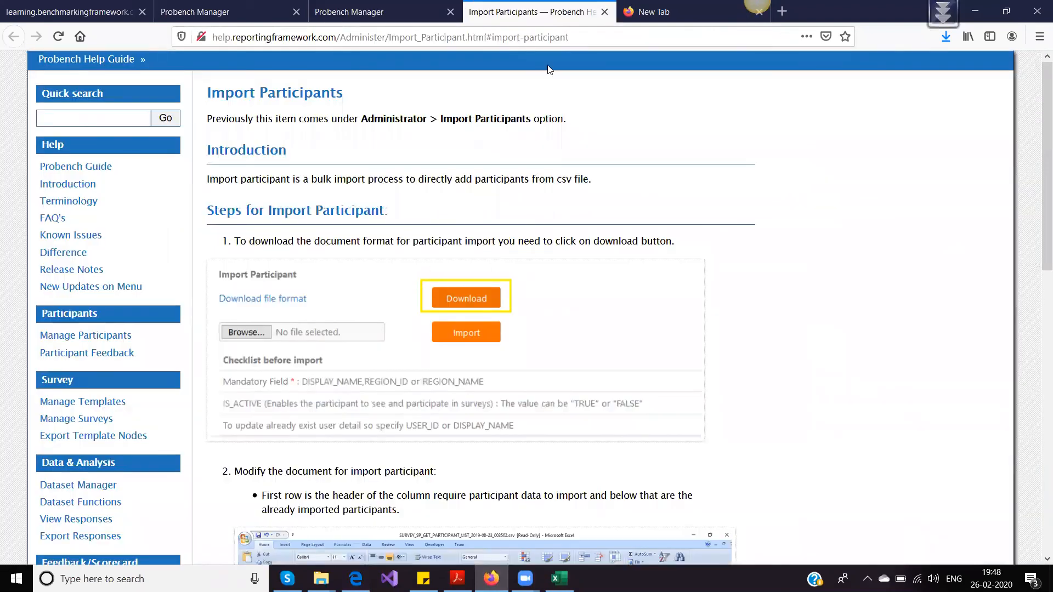
{"action": "left_click", "coordinate": [230, 13]}
{"action": "scroll", "coordinate": [925, 231], "scroll_direction": "up", "scroll_amount": 2}
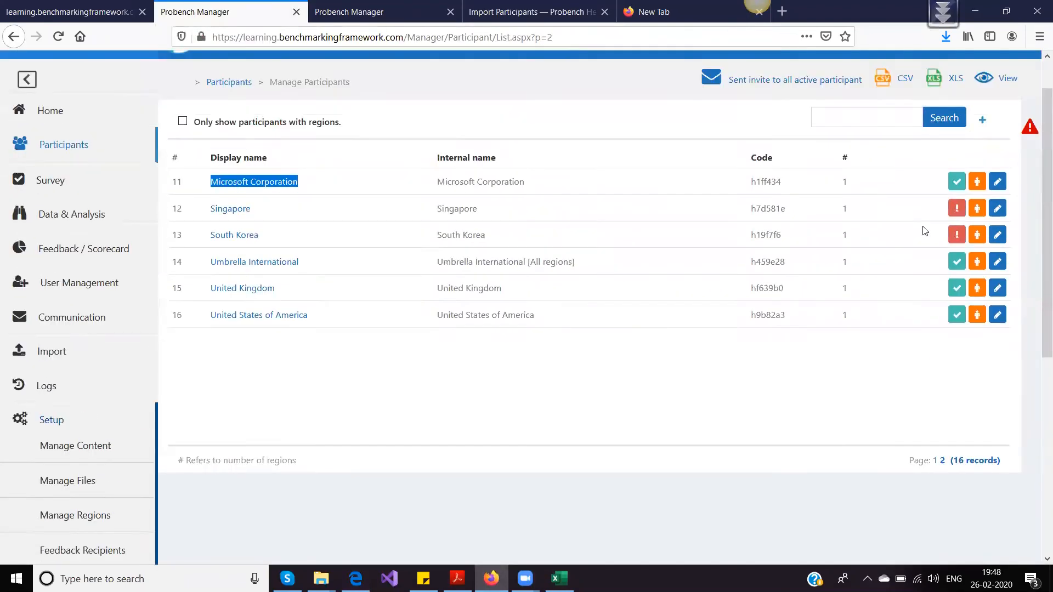
{"action": "left_click", "coordinate": [997, 228]}
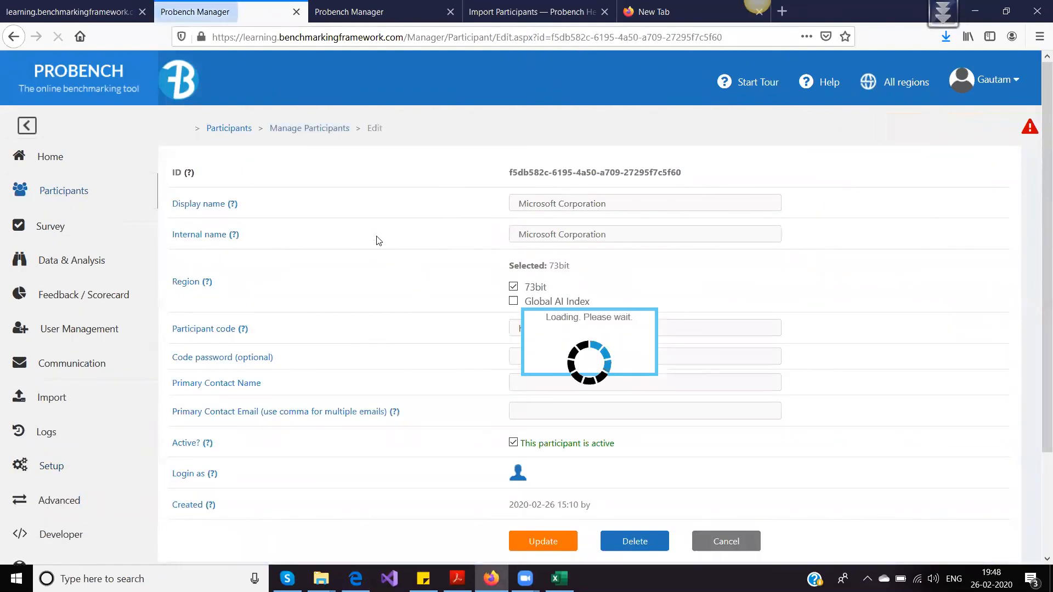
{"action": "scroll", "coordinate": [390, 249], "scroll_direction": "down", "scroll_amount": 2}
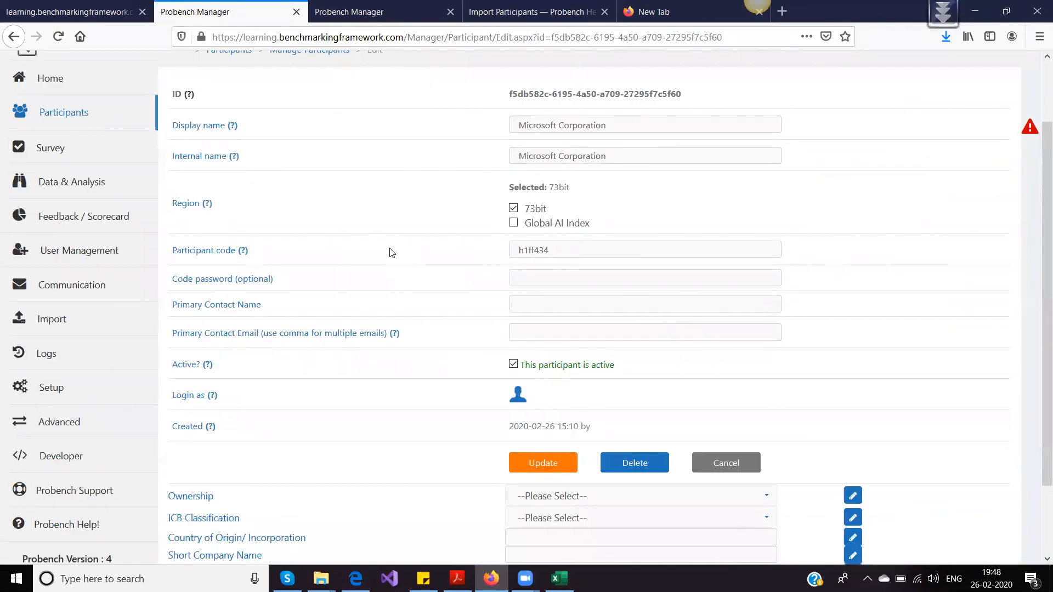
{"action": "scroll", "coordinate": [391, 253], "scroll_direction": "down", "scroll_amount": 2}
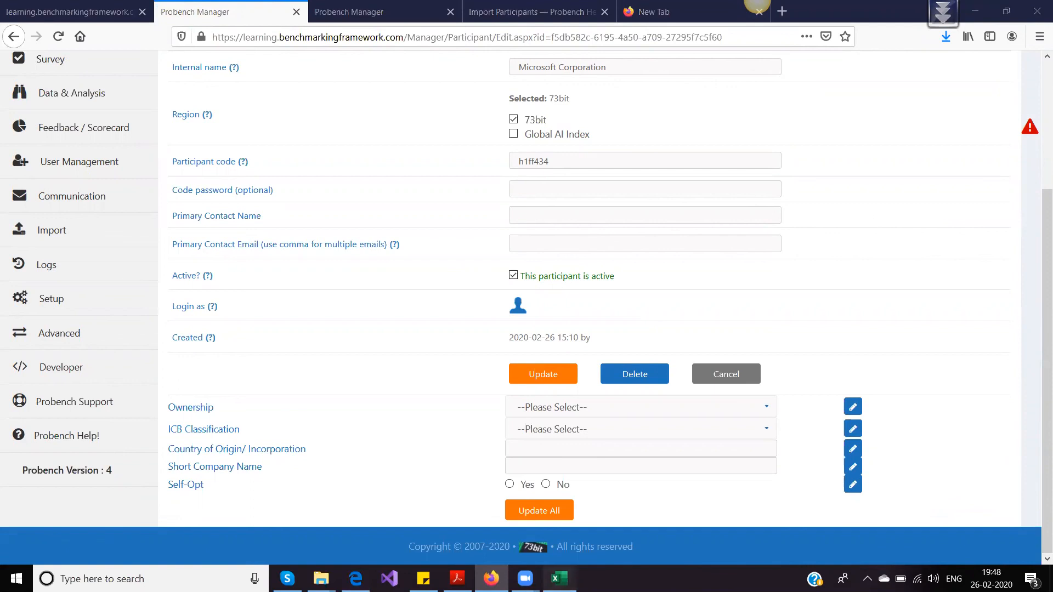
Return to the CSV in Excel, highlight the custom-field cells P2:T16 and review the columns from USER_ID onward
{"action": "left_click", "coordinate": [559, 579]}
{"action": "left_click_drag", "start_coordinate": [651, 172], "coordinate": [976, 354]}
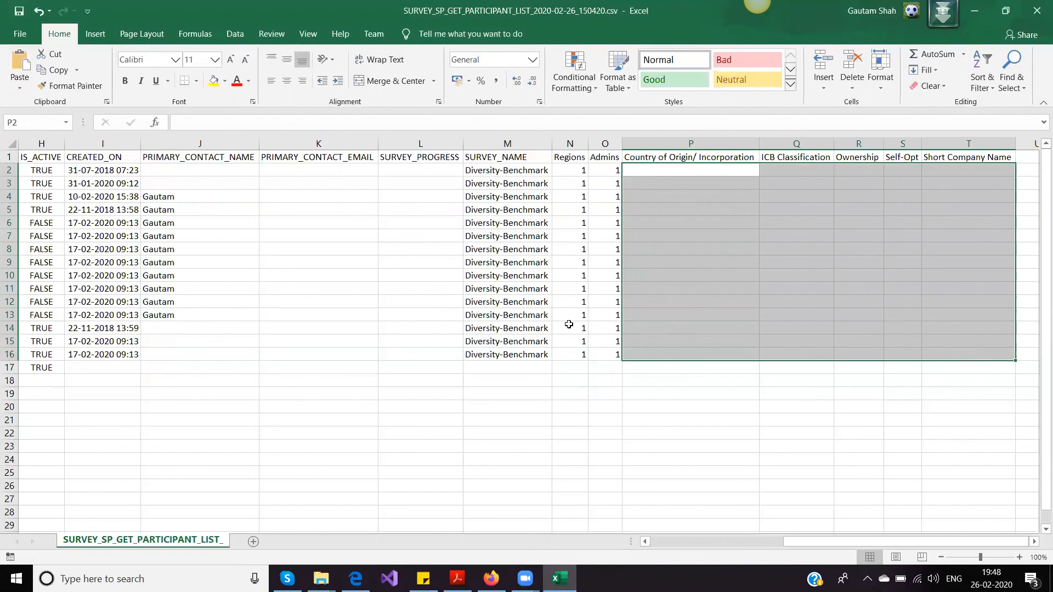
{"action": "left_click_drag", "start_coordinate": [849, 541], "coordinate": [549, 540]}
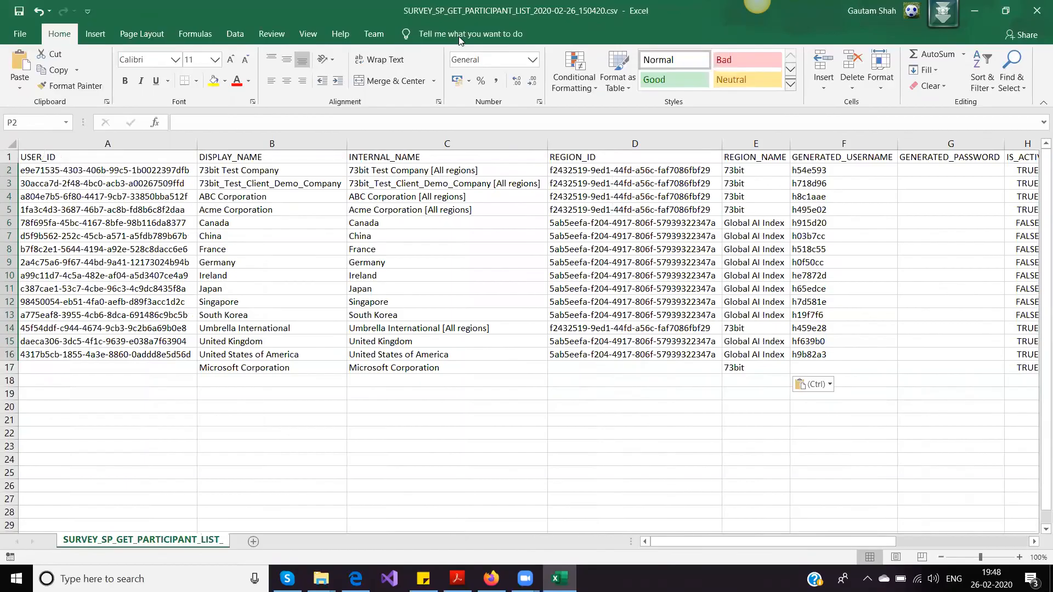